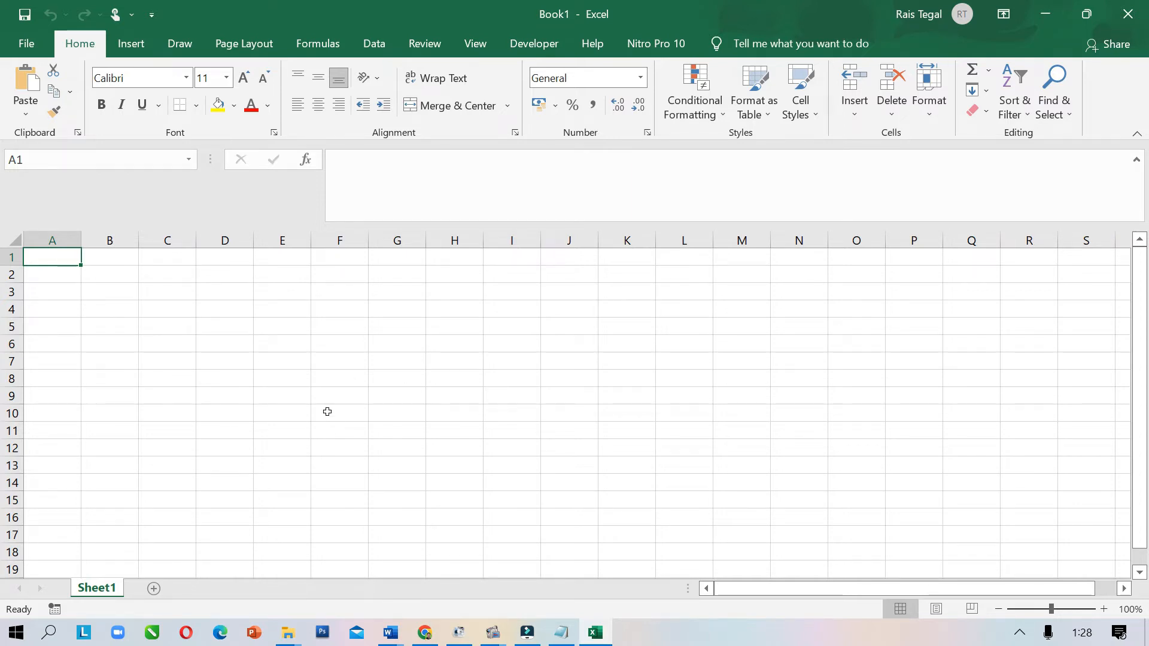
Type the headers No and Nama into D6 and E6
{"action": "left_click", "coordinate": [234, 346]}
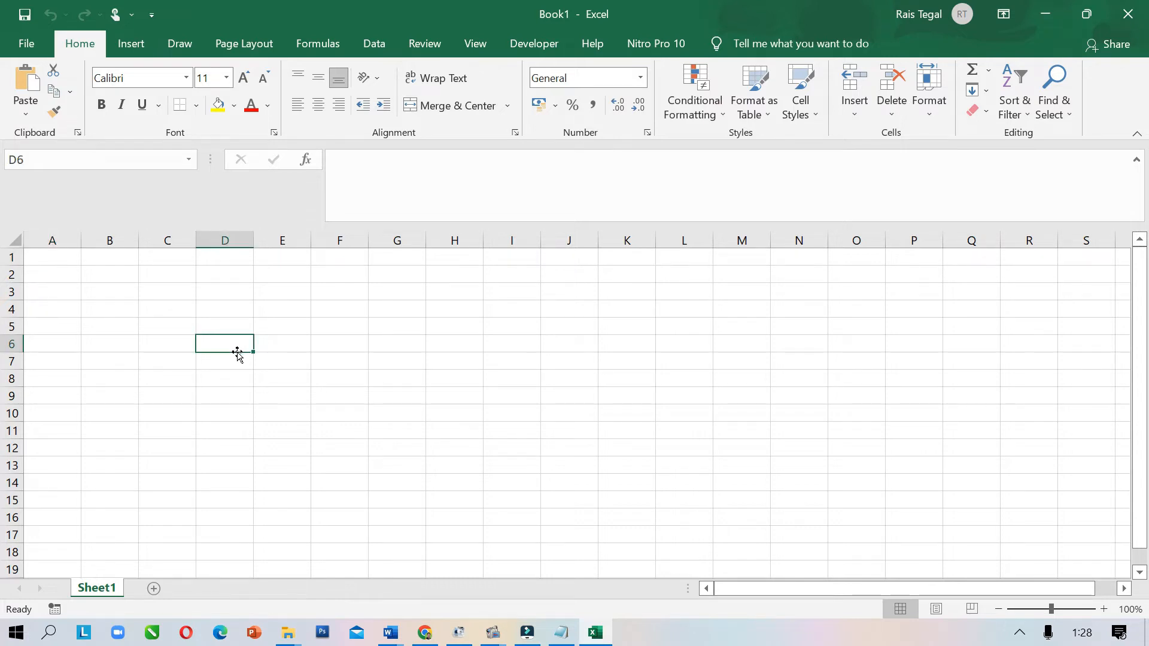
{"action": "type", "text": "No"}
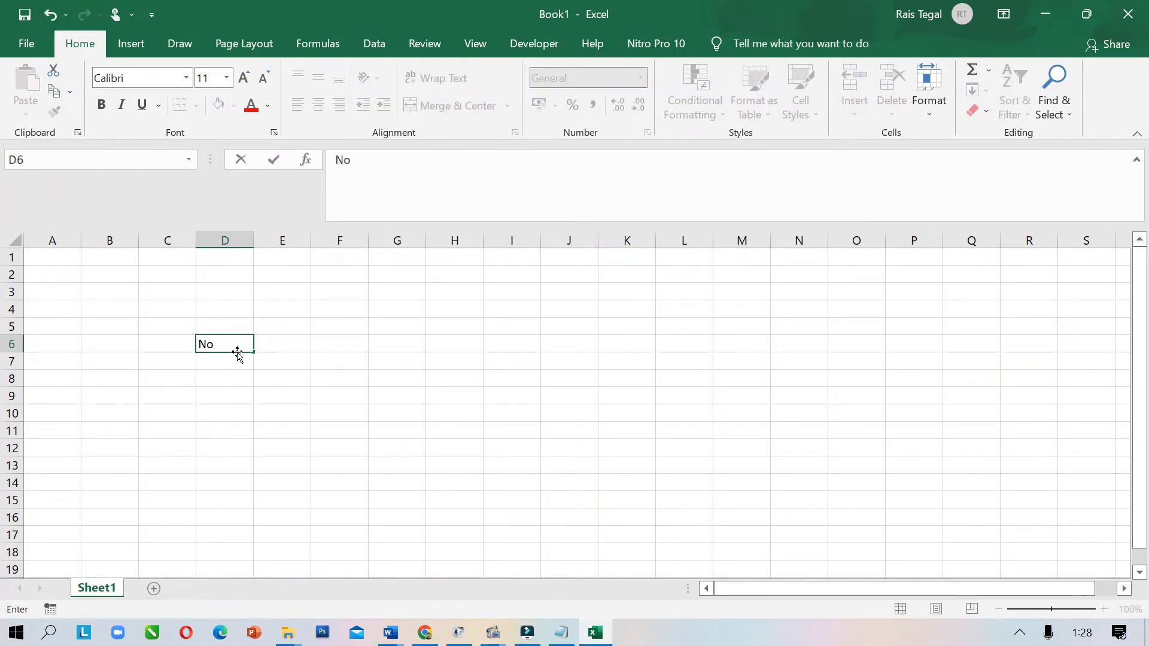
{"action": "key", "text": "Tab"}
{"action": "type", "text": "Nama"}
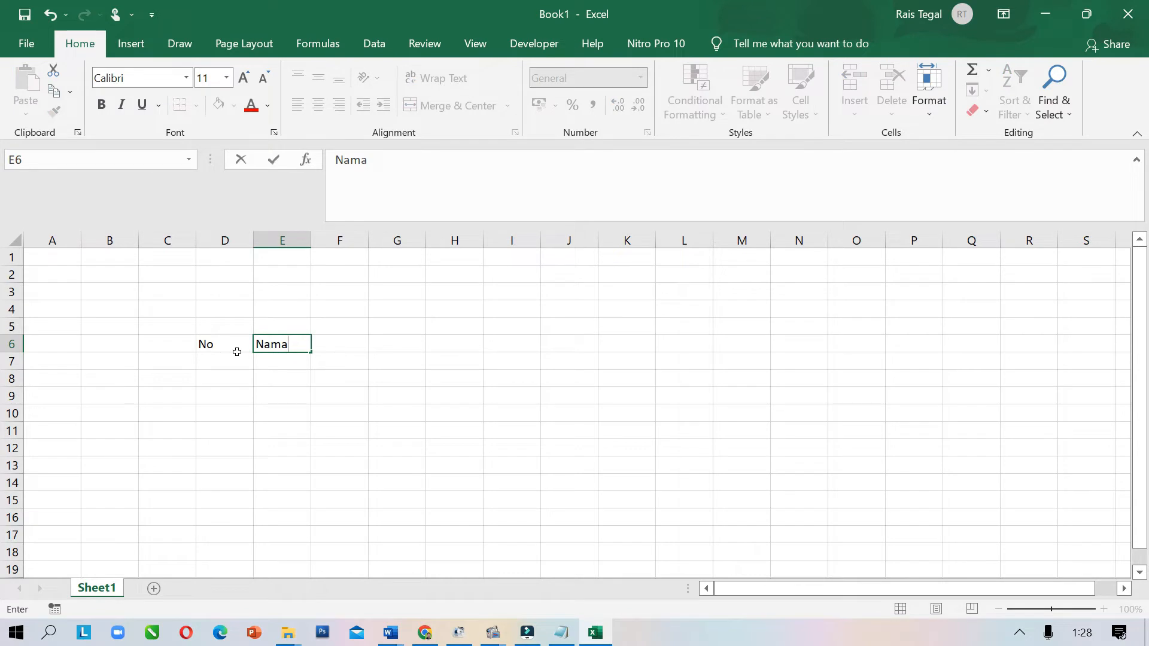
{"action": "key", "text": "Tab"}
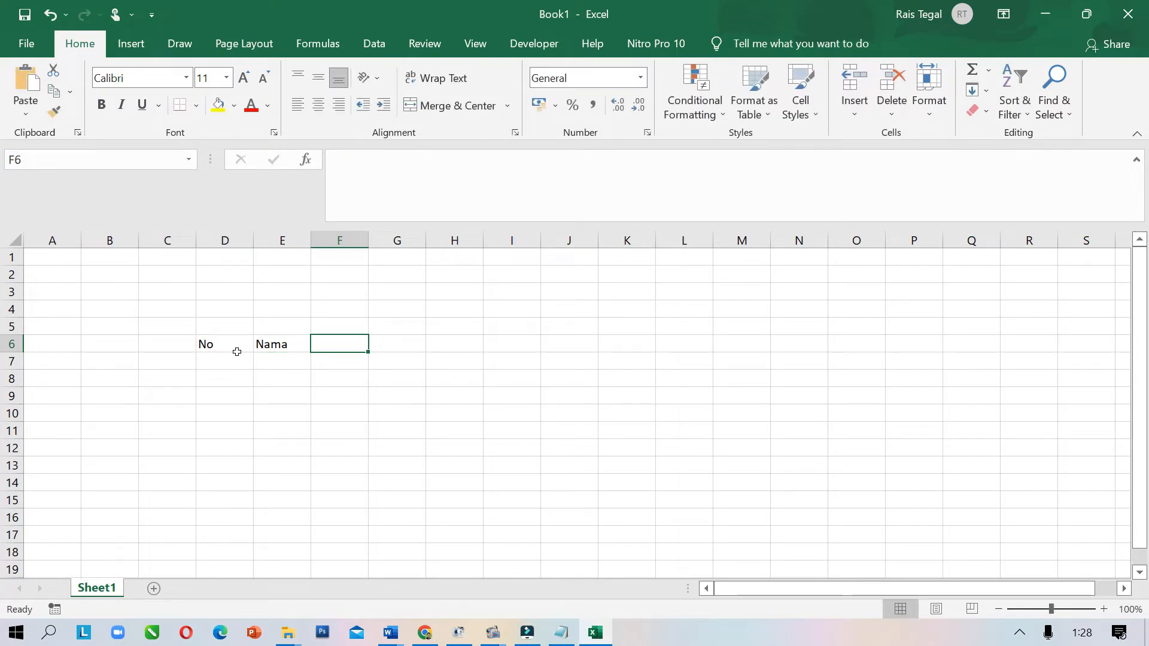
Add the headers Jabatan, No. HP and Tanda tangan in F6:H6, replacing a mistyped Alamat
{"action": "type", "text": "Alamat"}
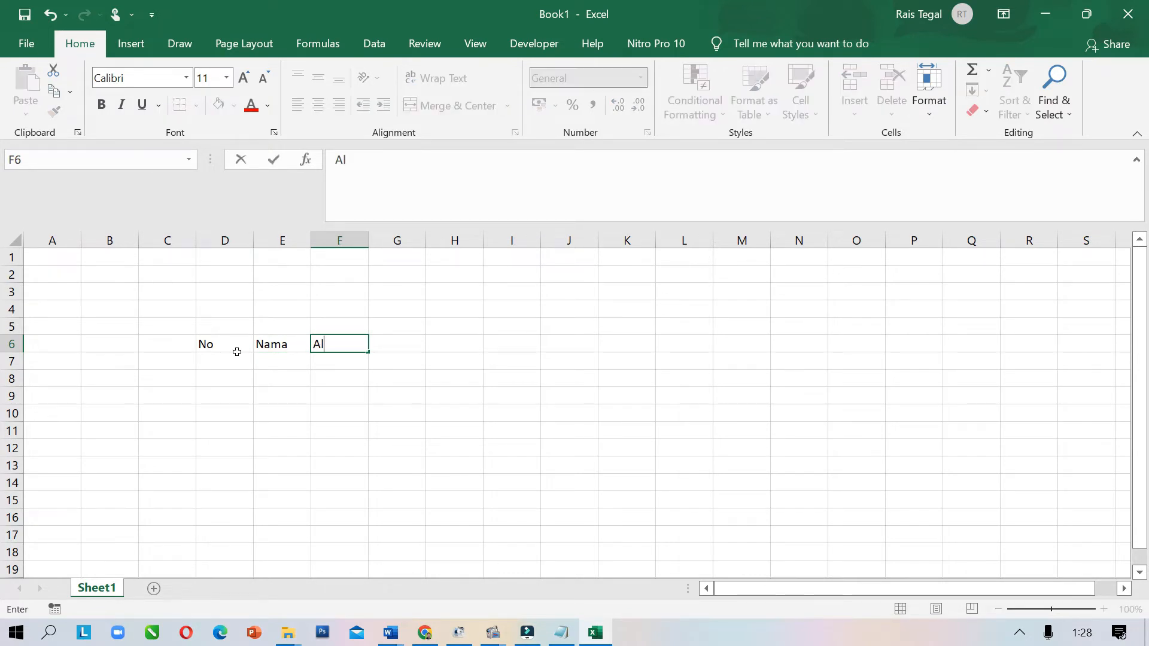
{"action": "key", "text": "BackSpace"}
{"action": "key", "text": "BackSpace"}
{"action": "key", "text": "BackSpace"}
{"action": "key", "text": "BackSpace"}
{"action": "key", "text": "BackSpace"}
{"action": "key", "text": "BackSpace"}
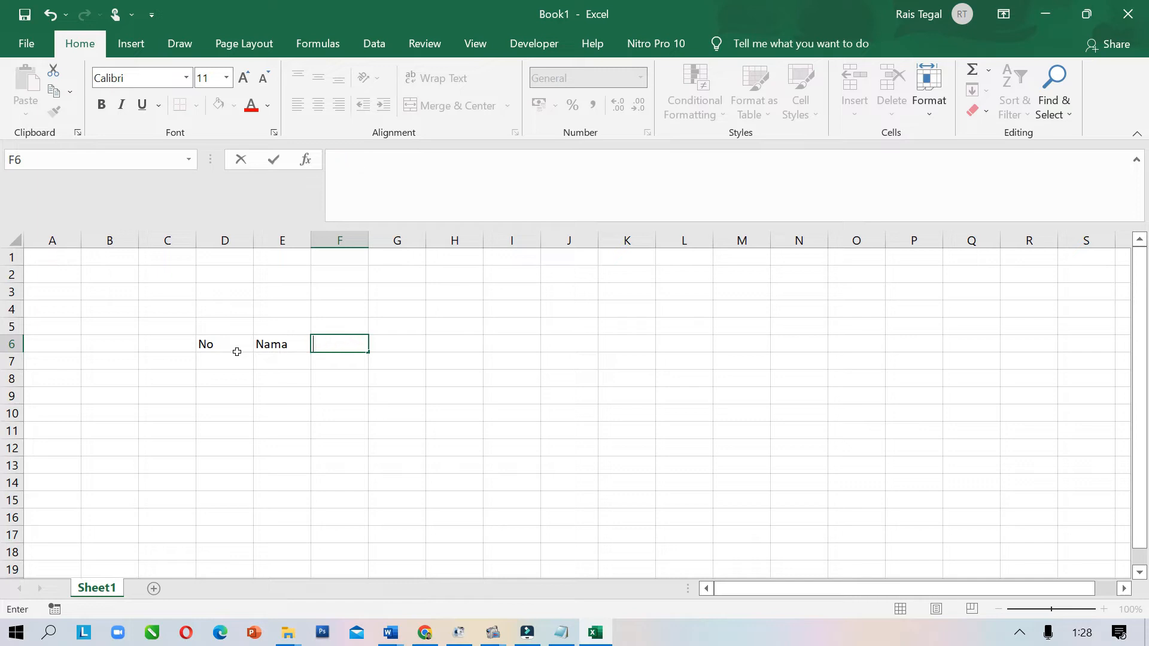
{"action": "type", "text": "Jabatan"}
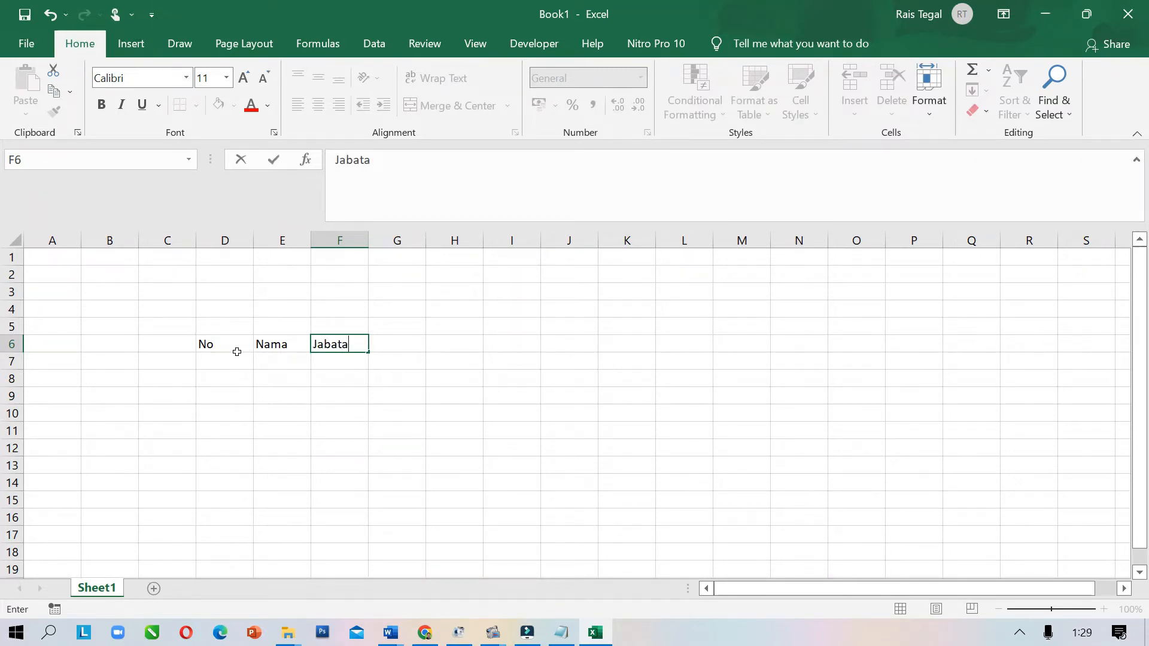
{"action": "key", "text": "Tab"}
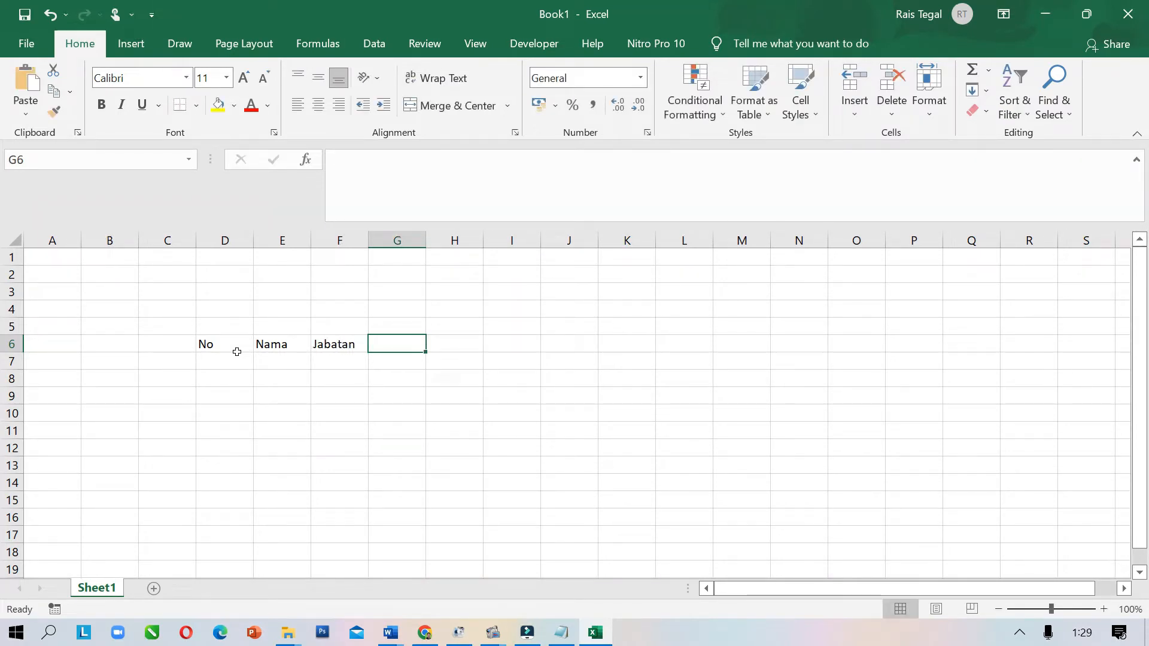
{"action": "type", "text": "No"}
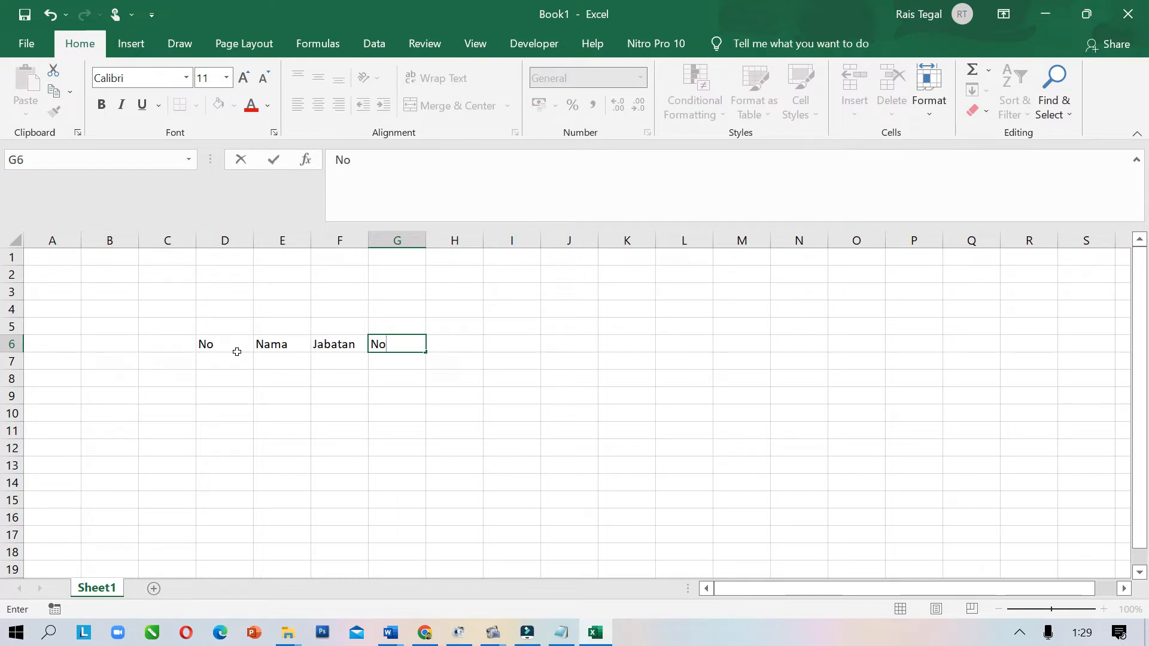
{"action": "type", "text": ". HP"}
{"action": "key", "text": "Tab"}
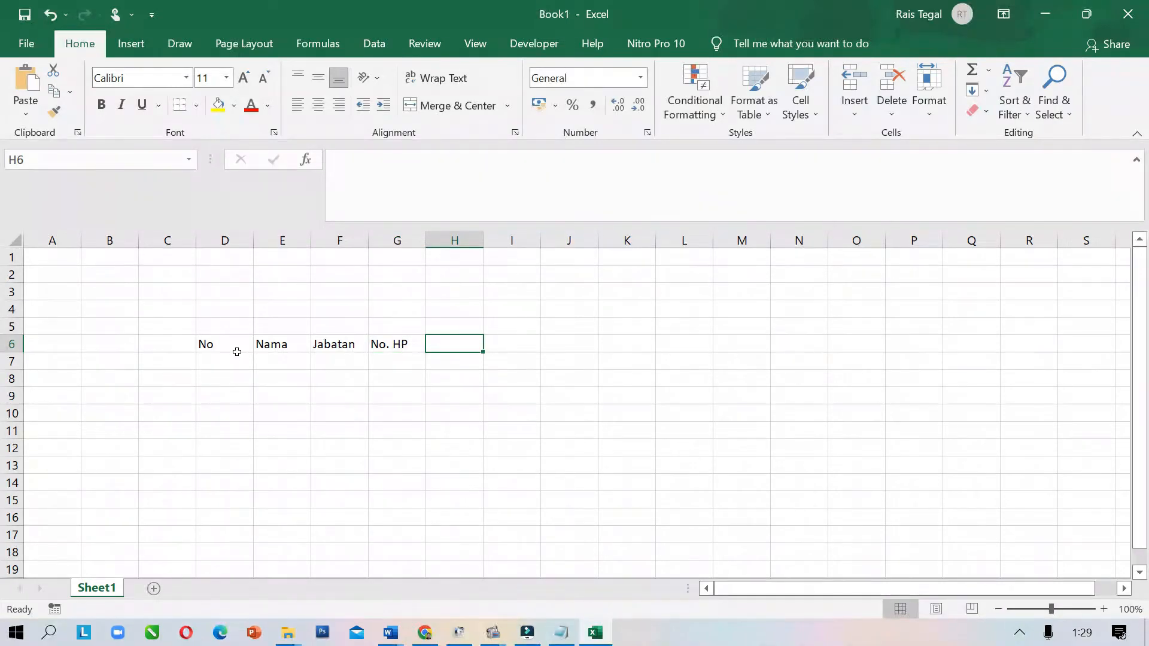
{"action": "type", "text": "Tan"}
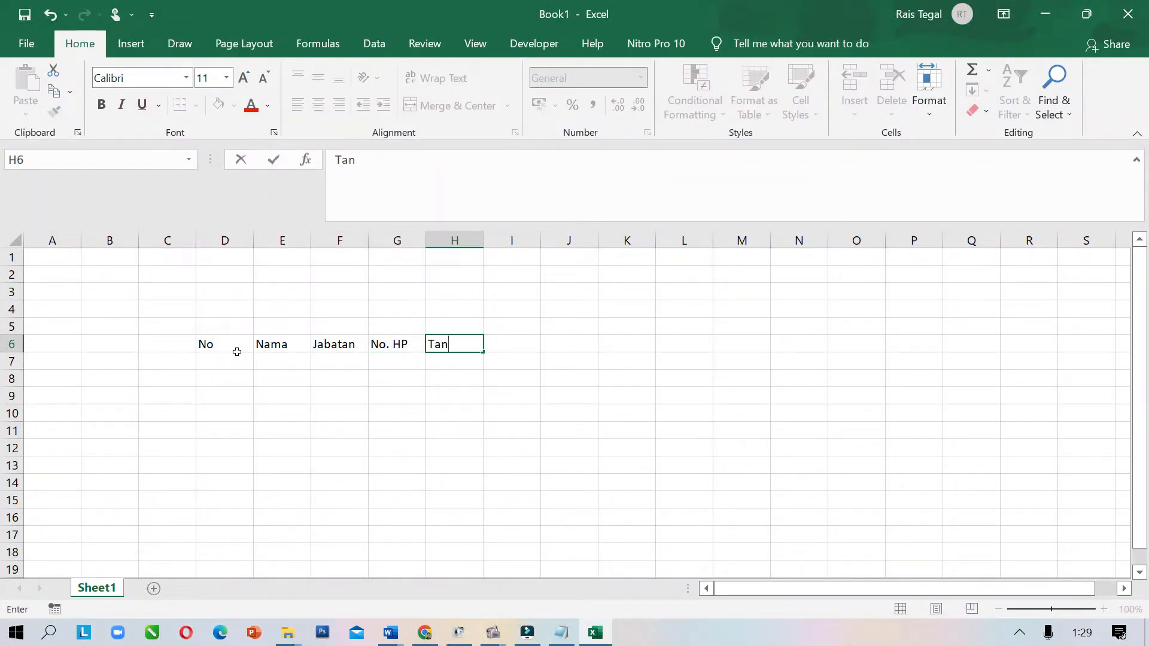
{"action": "type", "text": "da tangan"}
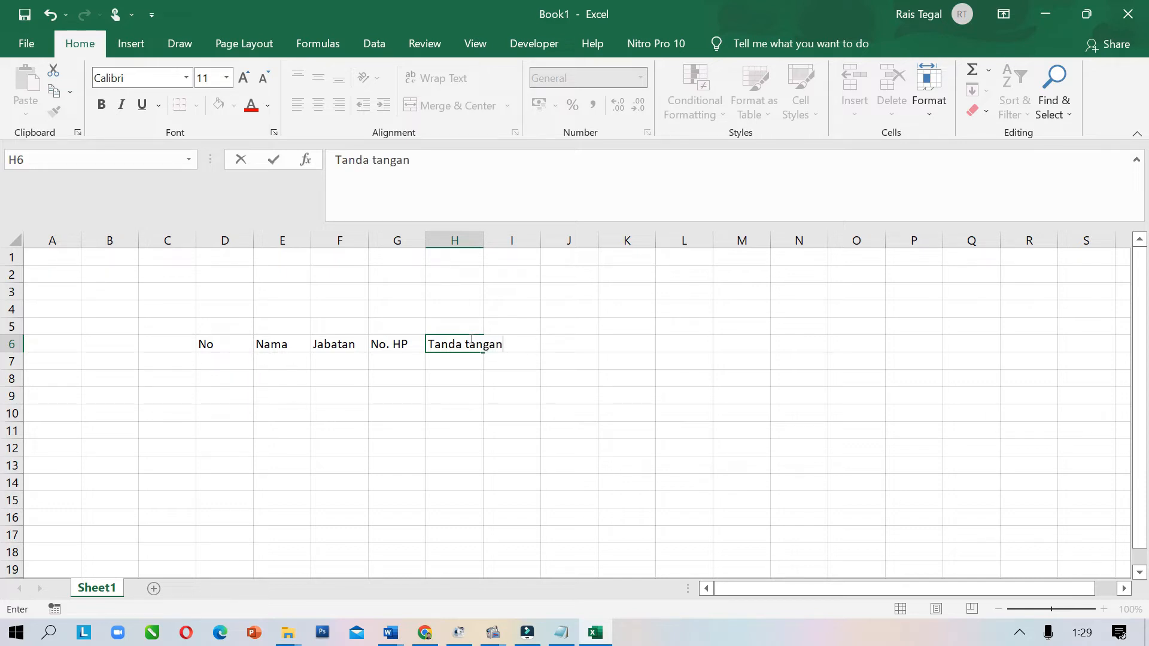
{"action": "left_click", "coordinate": [223, 383]}
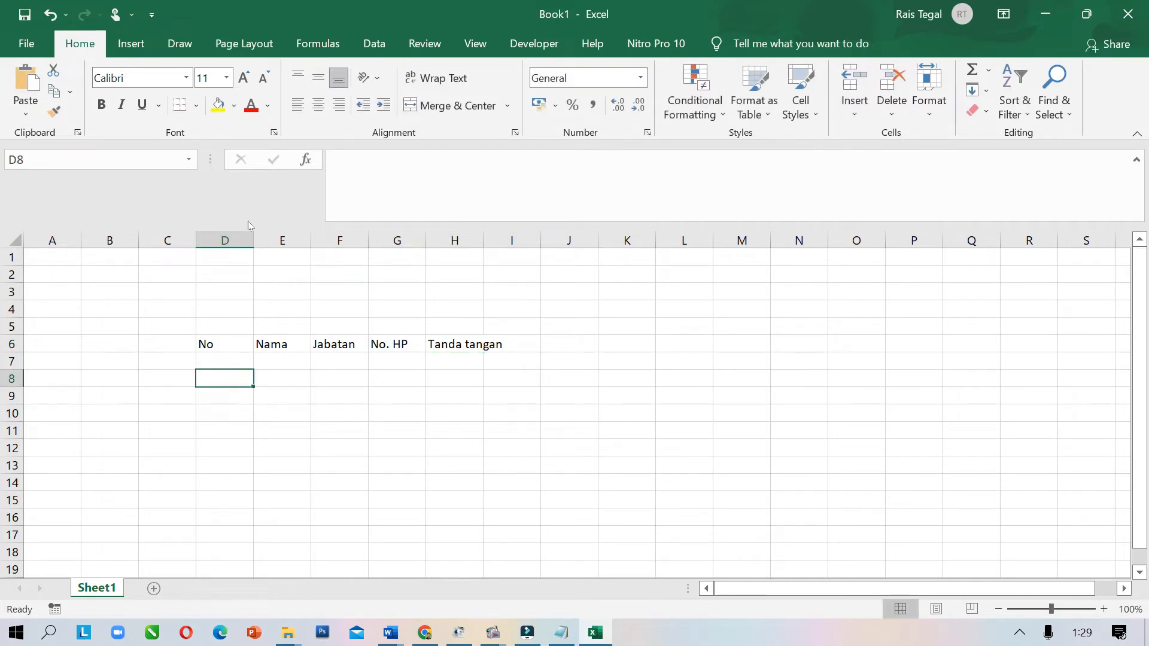
Resize the columns so D is narrow for numbers, then return to cell D7
{"action": "left_click_drag", "start_coordinate": [252, 236], "coordinate": [551, 237]}
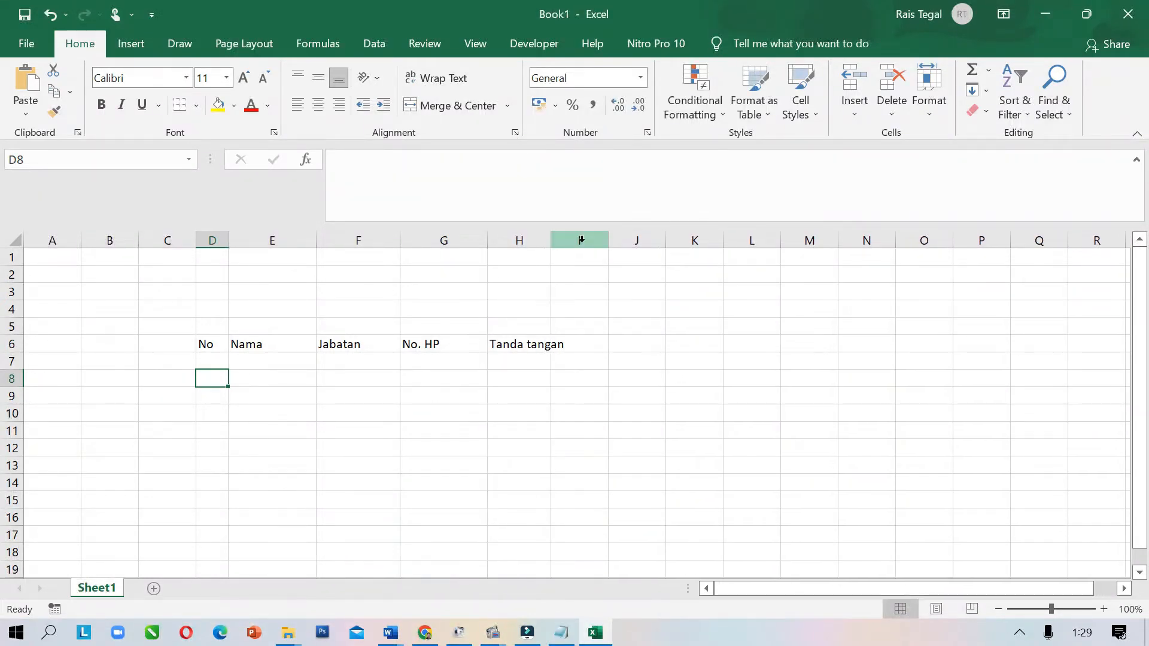
{"action": "left_click", "coordinate": [243, 432]}
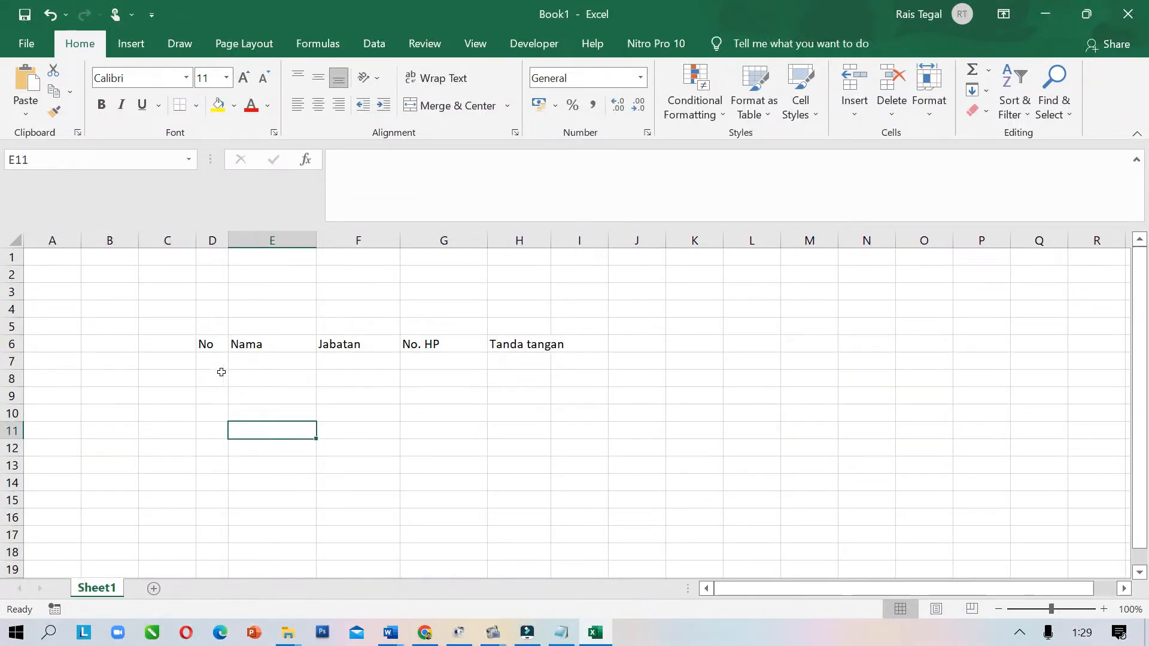
{"action": "left_click", "coordinate": [218, 361]}
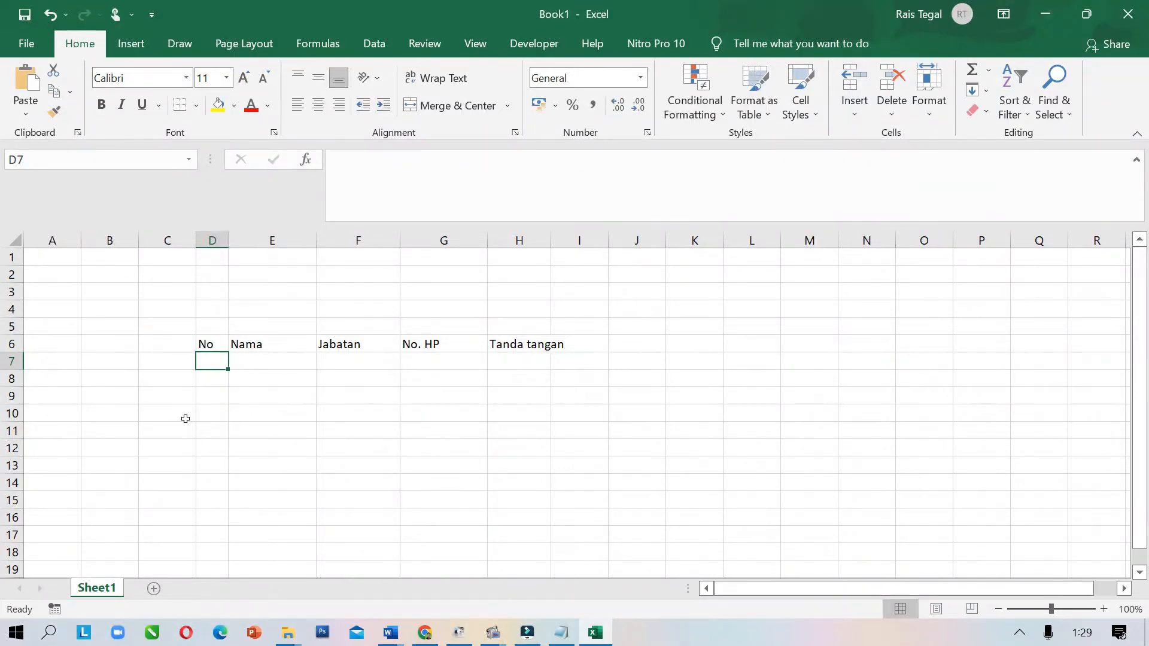
{"action": "left_click", "coordinate": [223, 382]}
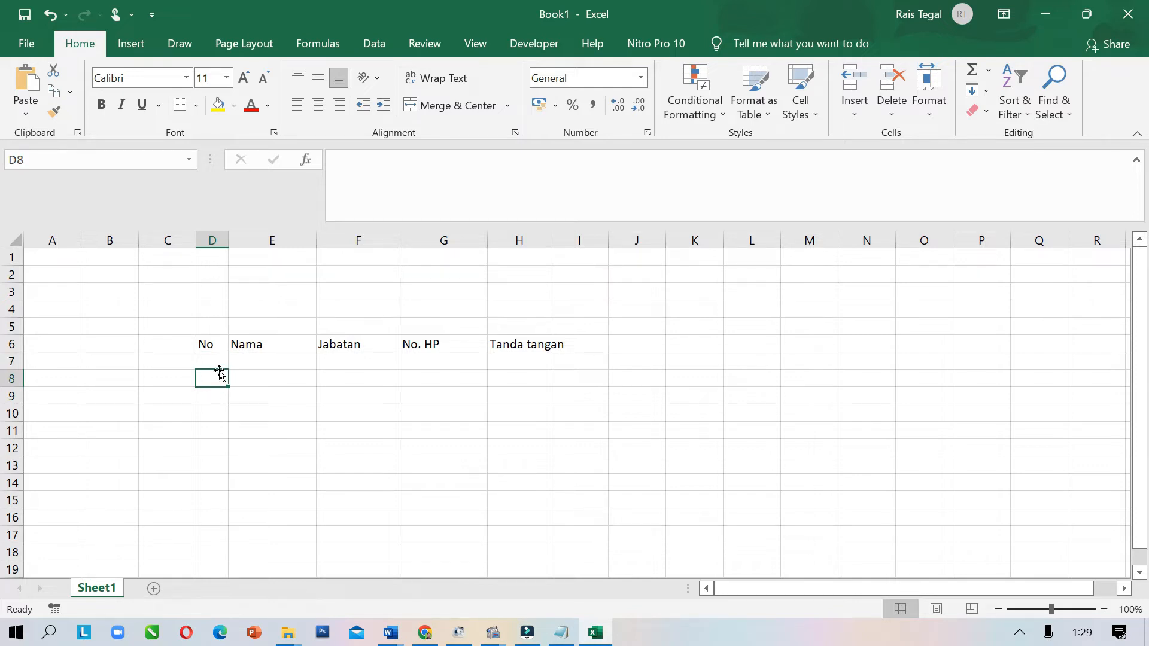
{"action": "left_click", "coordinate": [218, 358]}
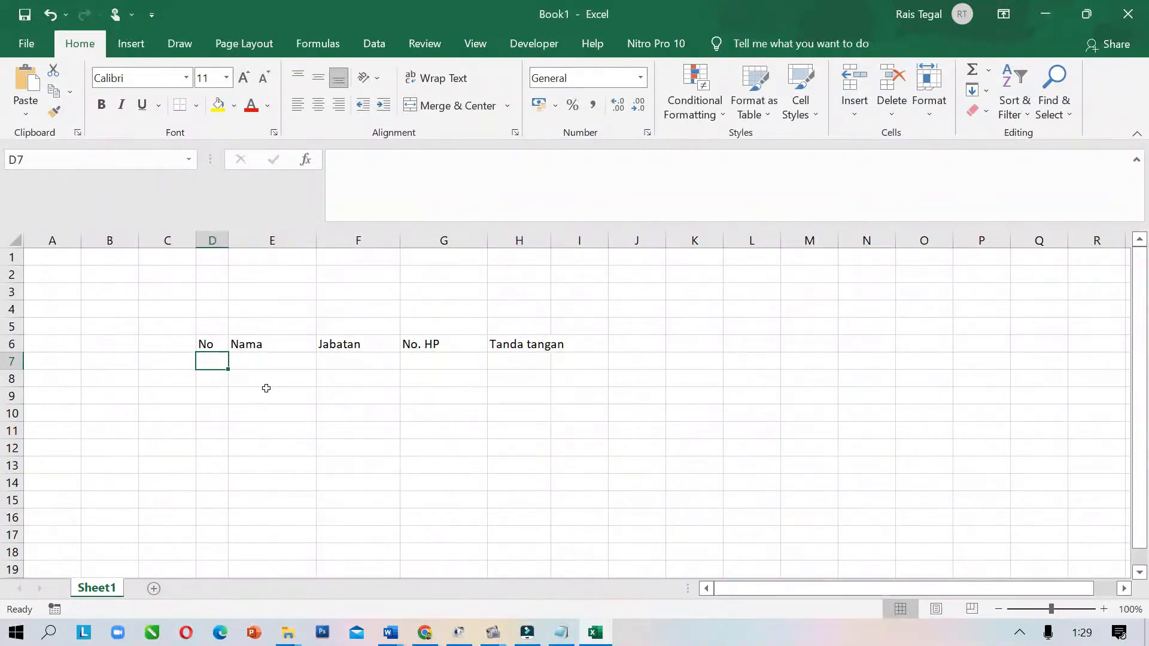
Try filling the No column from a single 1, then clear the resulting 1–11 series
{"action": "type", "text": "1"}
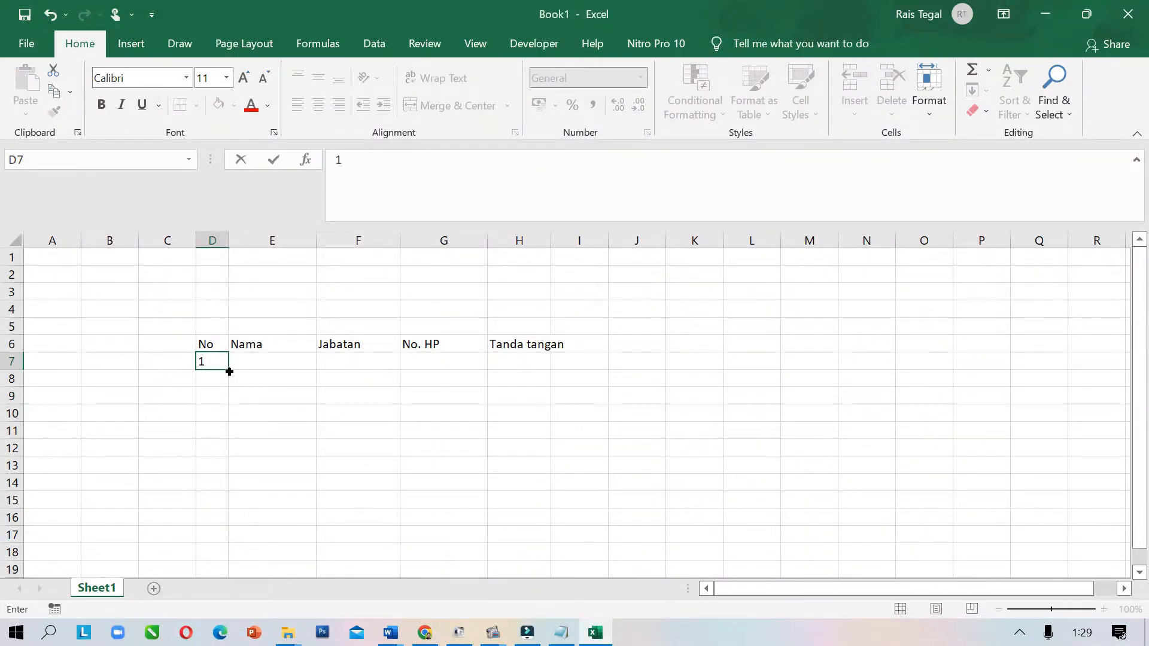
{"action": "left_click_drag", "start_coordinate": [229, 371], "coordinate": [223, 541]}
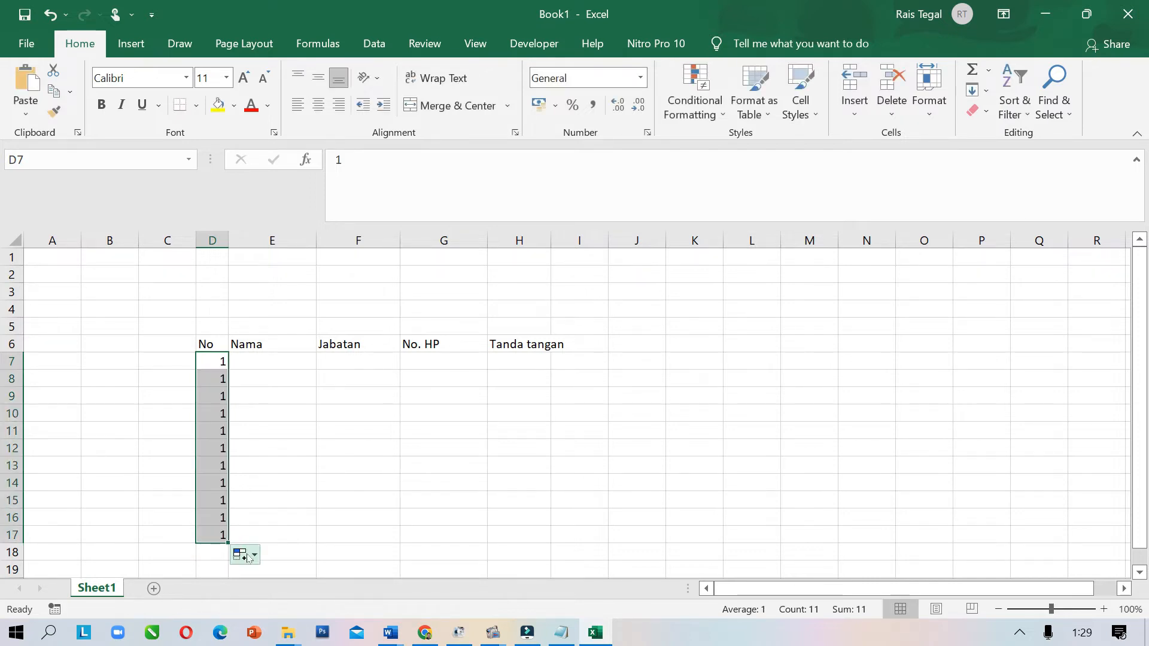
{"action": "left_click", "coordinate": [249, 557]}
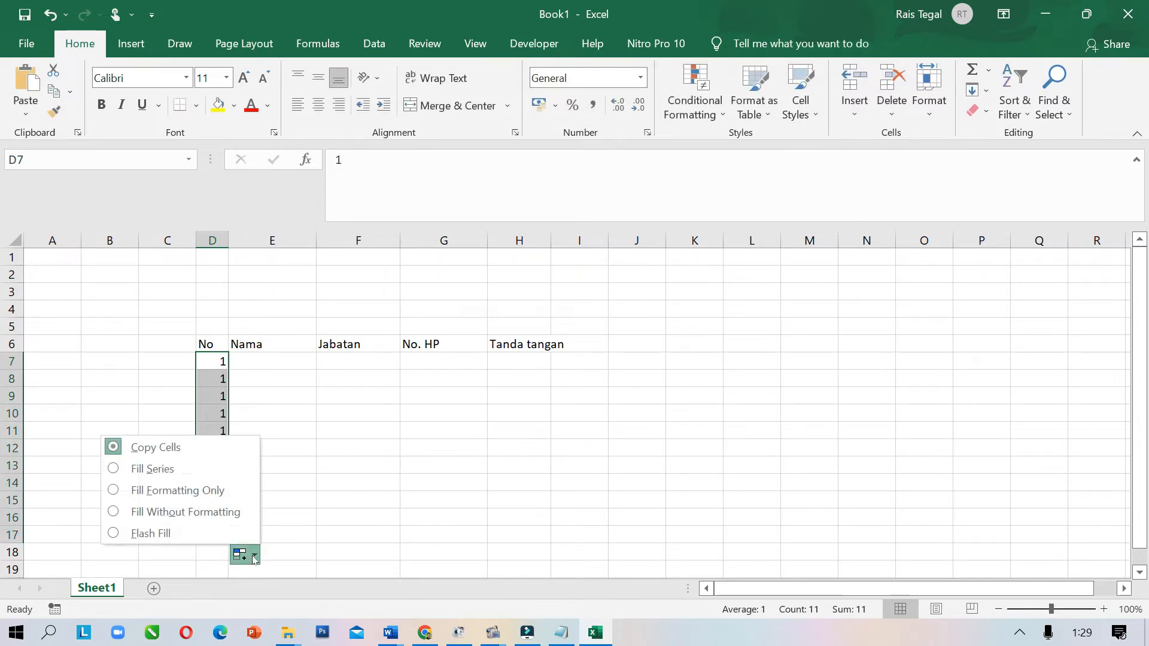
{"action": "left_click", "coordinate": [154, 469]}
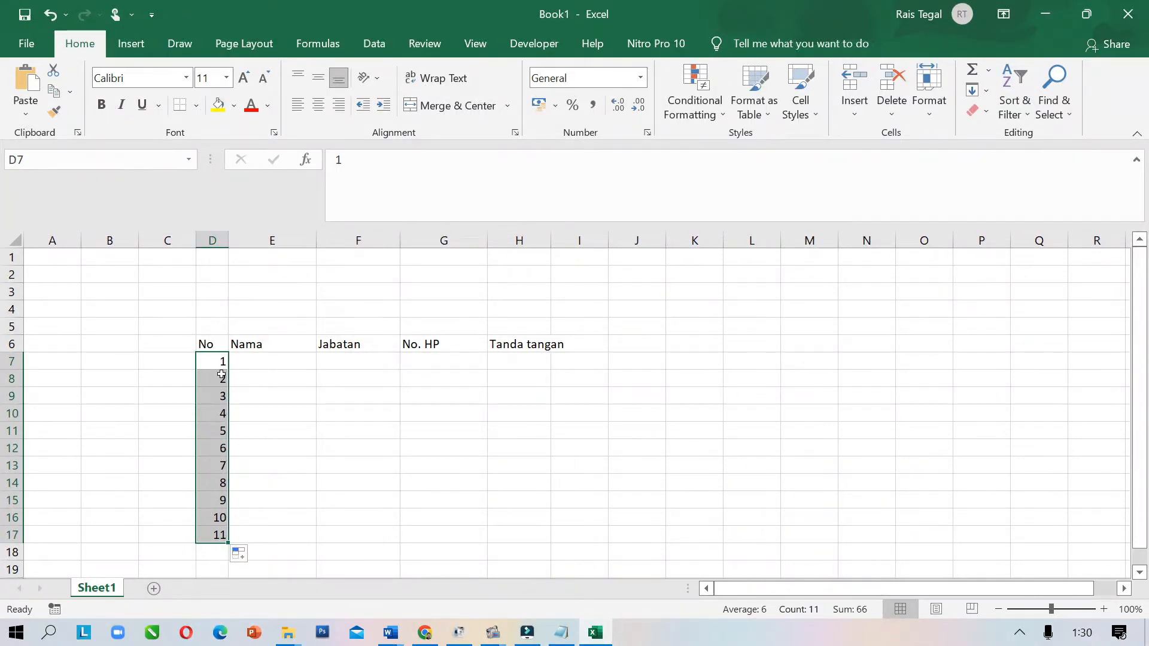
{"action": "left_click_drag", "start_coordinate": [217, 359], "coordinate": [218, 534]}
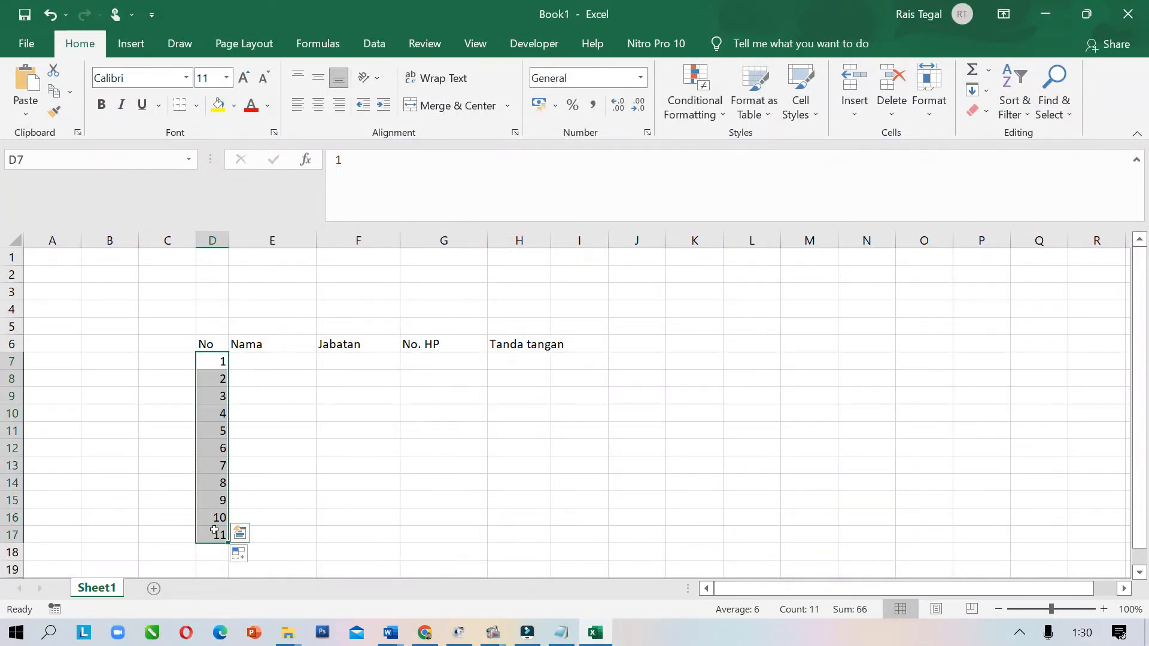
{"action": "key", "text": "Delete"}
{"action": "left_click", "coordinate": [267, 462]}
Enter 1 and 2 in D7:D8 and fill the series down to 10 in D16
{"action": "left_click", "coordinate": [220, 361]}
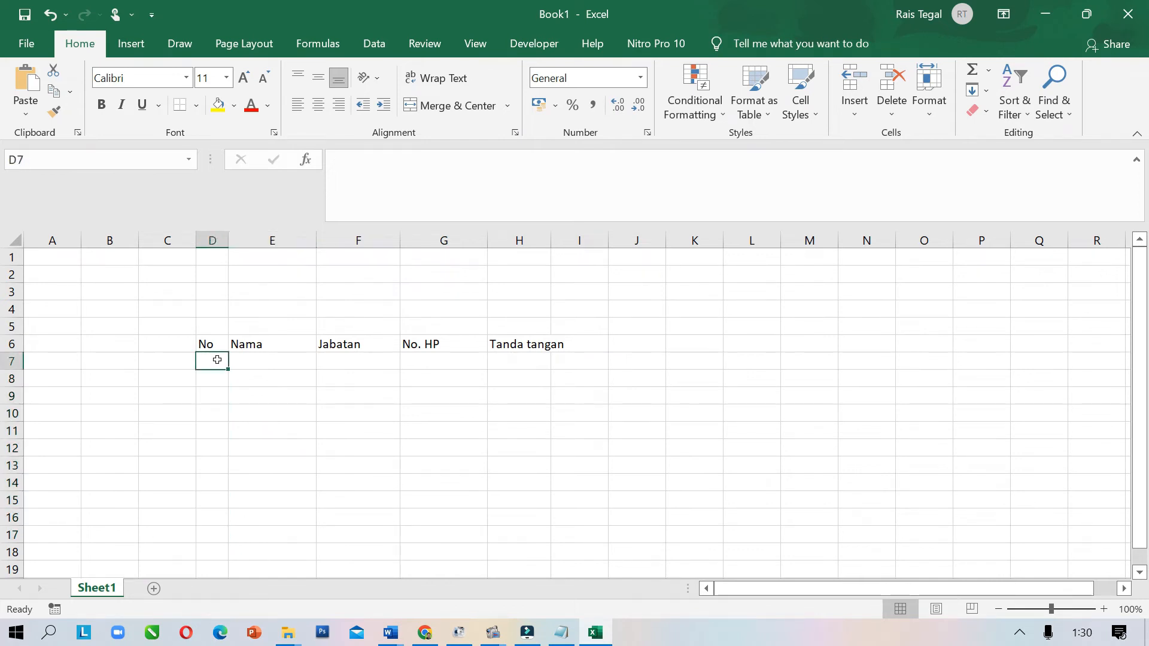
{"action": "type", "text": "1"}
{"action": "key", "text": "Return"}
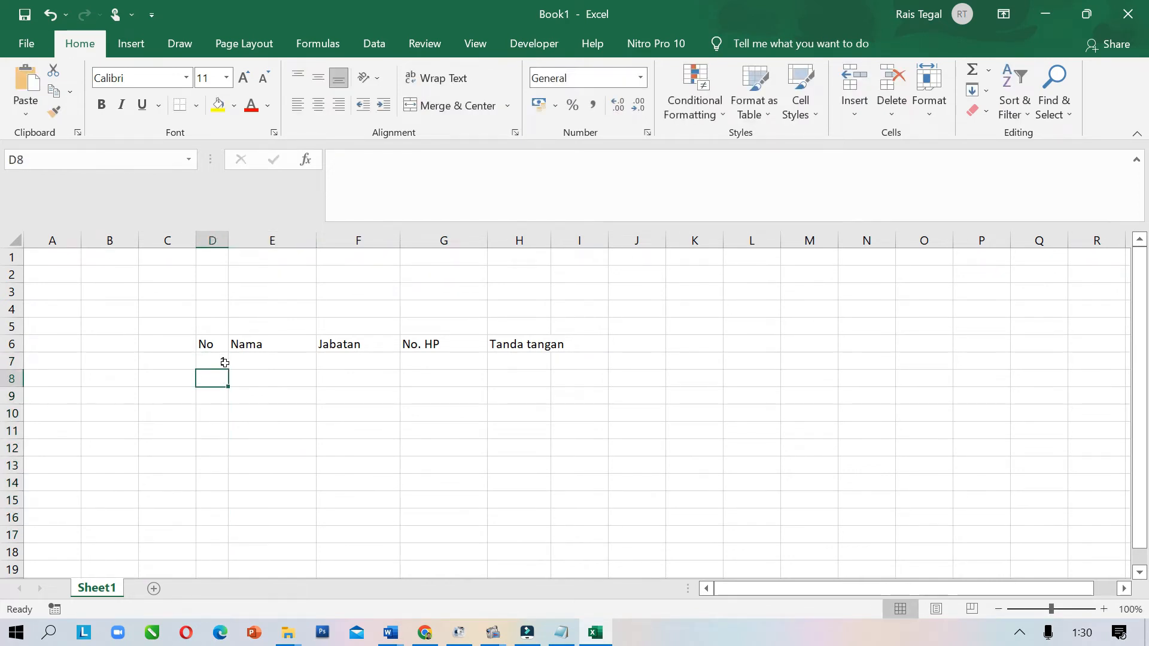
{"action": "type", "text": "2"}
{"action": "left_click", "coordinate": [213, 443]}
{"action": "left_click", "coordinate": [223, 361]}
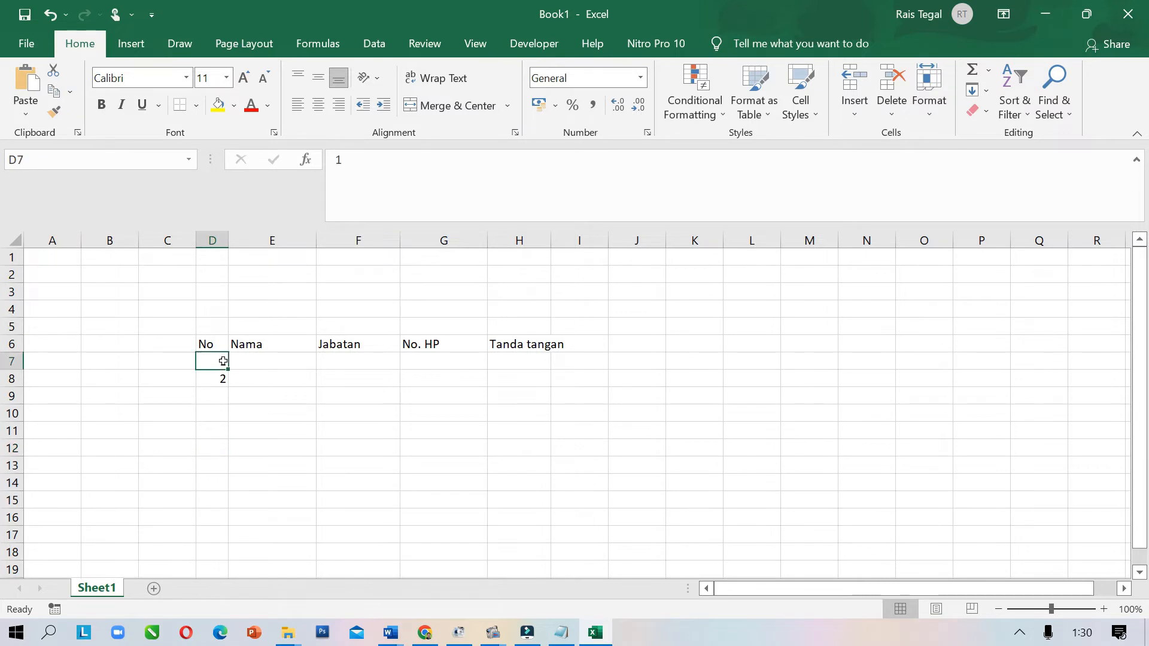
{"action": "left_click_drag", "start_coordinate": [223, 361], "coordinate": [226, 378]}
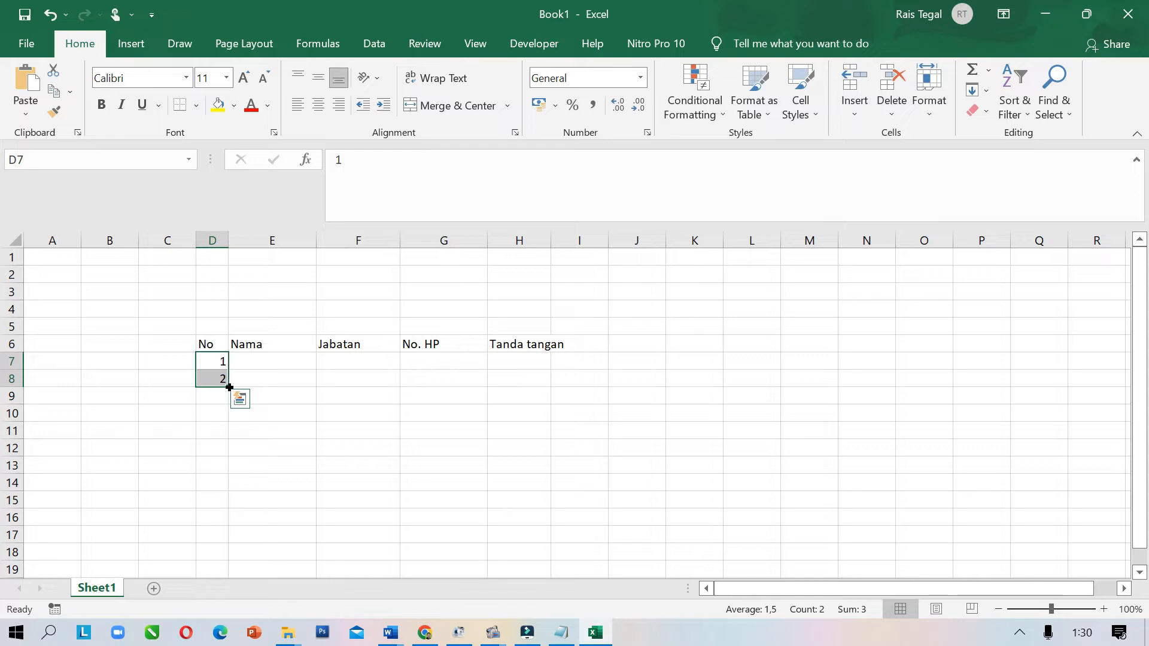
{"action": "left_click_drag", "start_coordinate": [229, 387], "coordinate": [229, 387]}
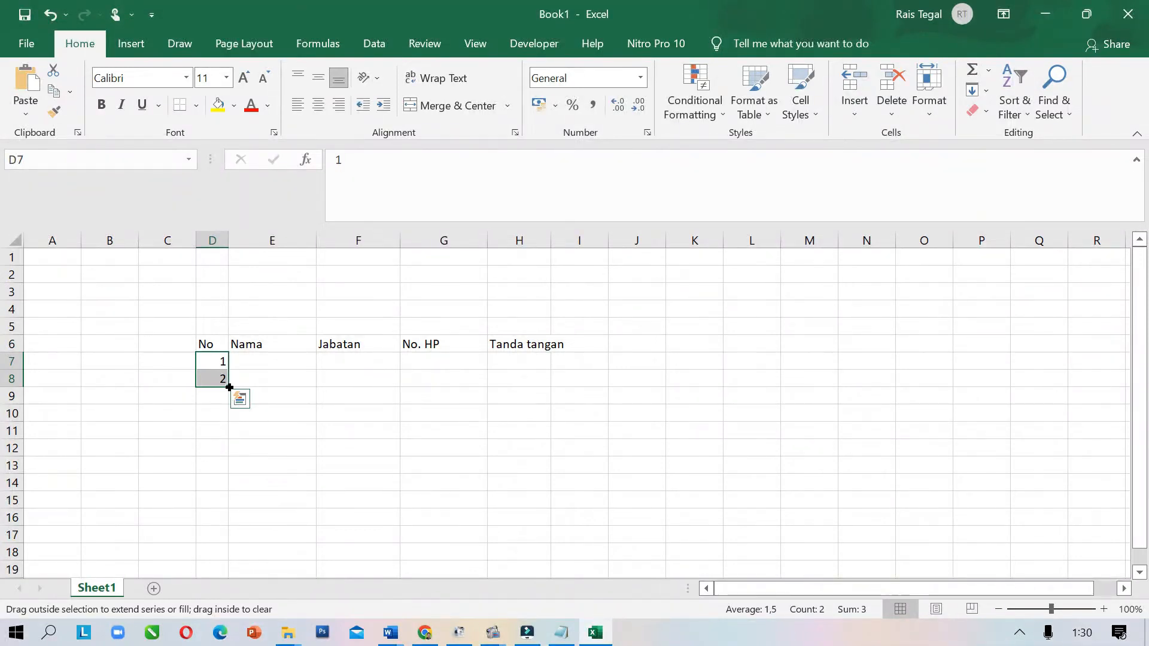
{"action": "left_click_drag", "start_coordinate": [229, 387], "coordinate": [228, 520]}
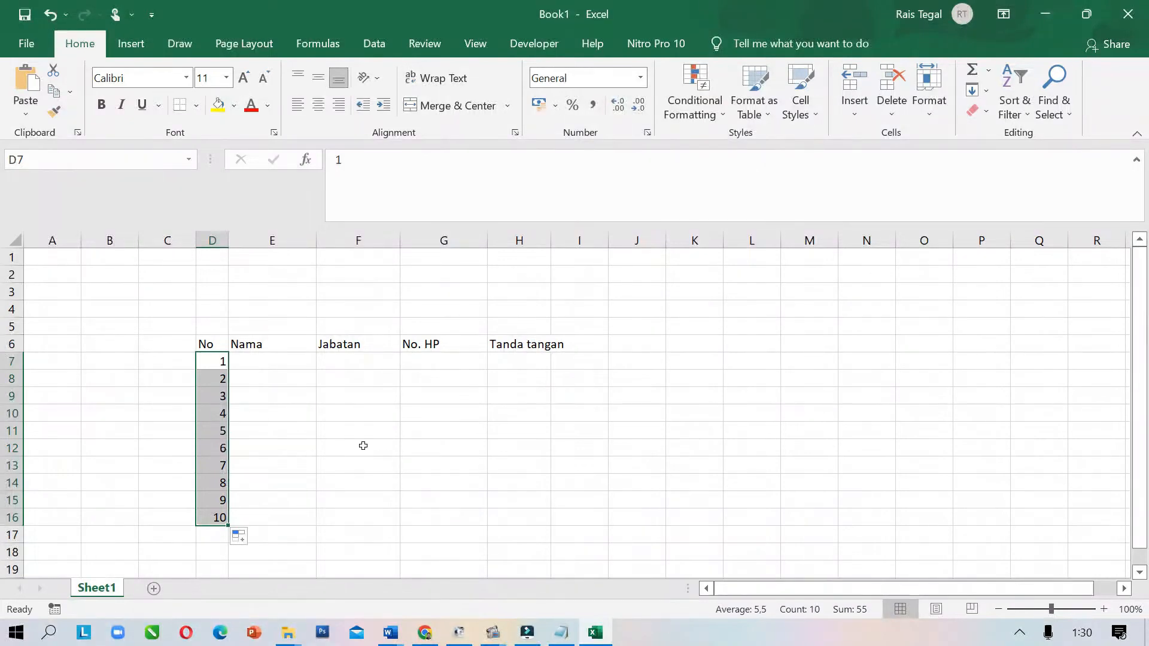
Widen column I and enter 1–4 staggered in H7, I8, H9 and I10
{"action": "left_click", "coordinate": [519, 363]}
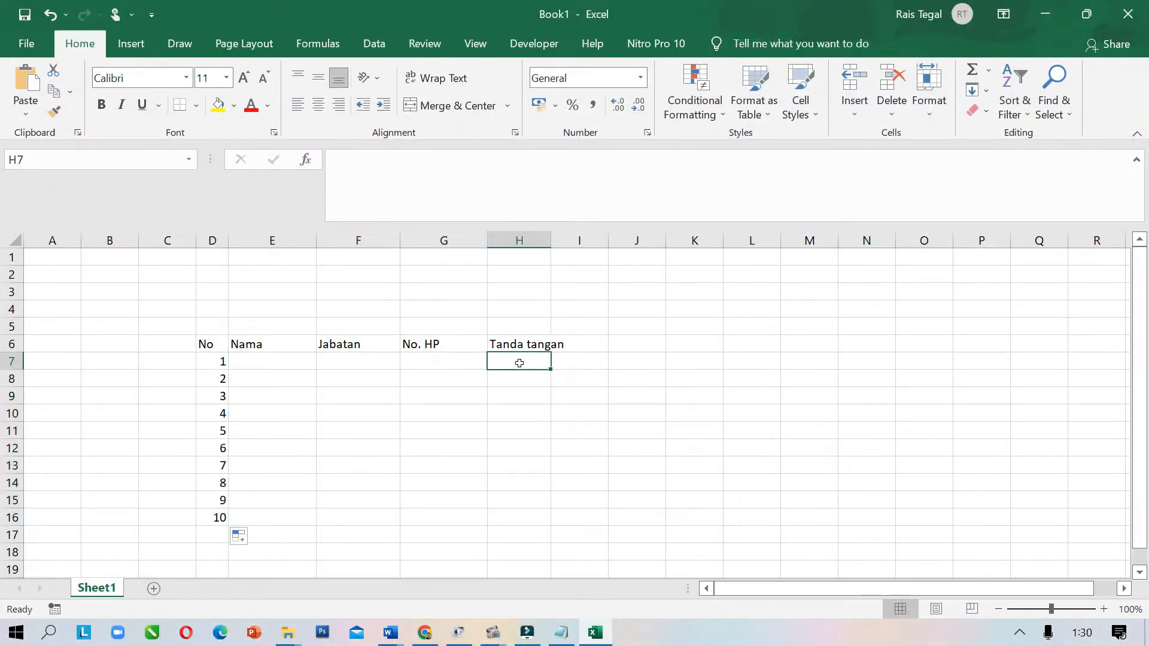
{"action": "left_click_drag", "start_coordinate": [608, 240], "coordinate": [612, 240]}
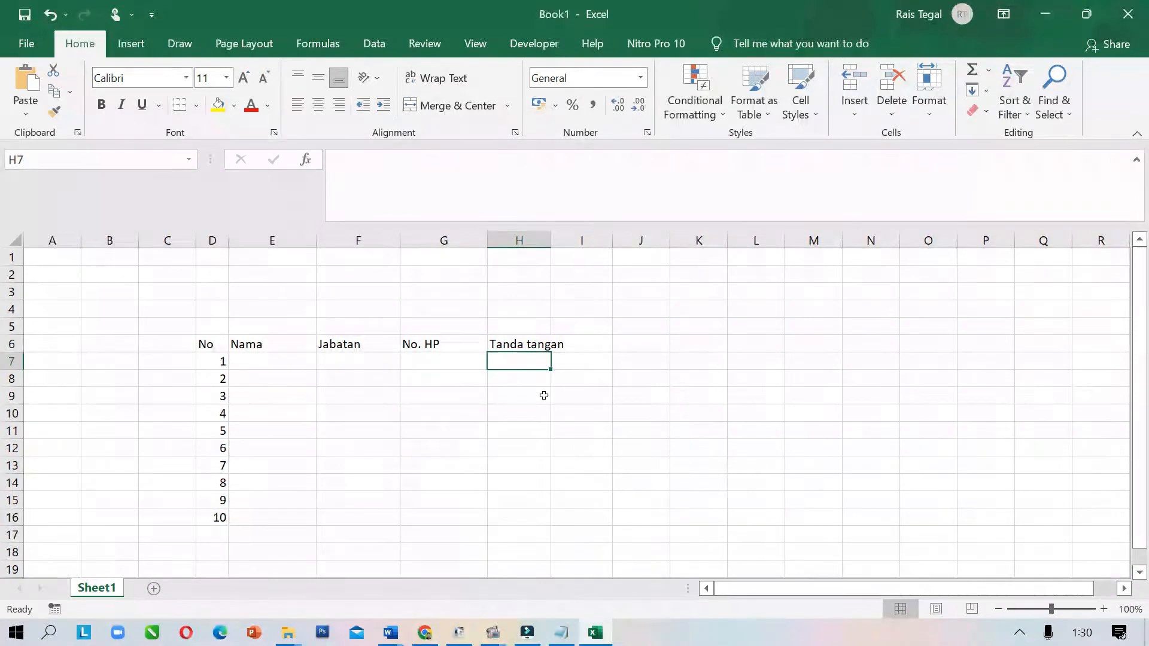
{"action": "left_click", "coordinate": [529, 415]}
{"action": "left_click", "coordinate": [517, 360]}
{"action": "type", "text": "1"}
{"action": "left_click", "coordinate": [572, 380]}
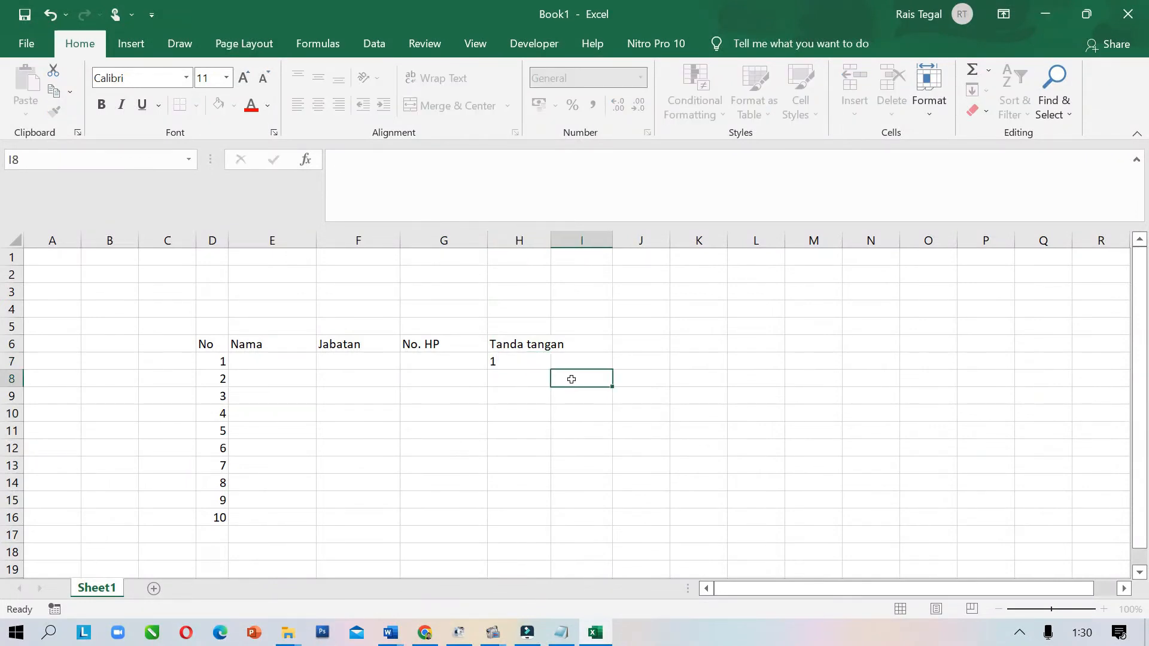
{"action": "type", "text": "2"}
{"action": "left_click", "coordinate": [555, 414]}
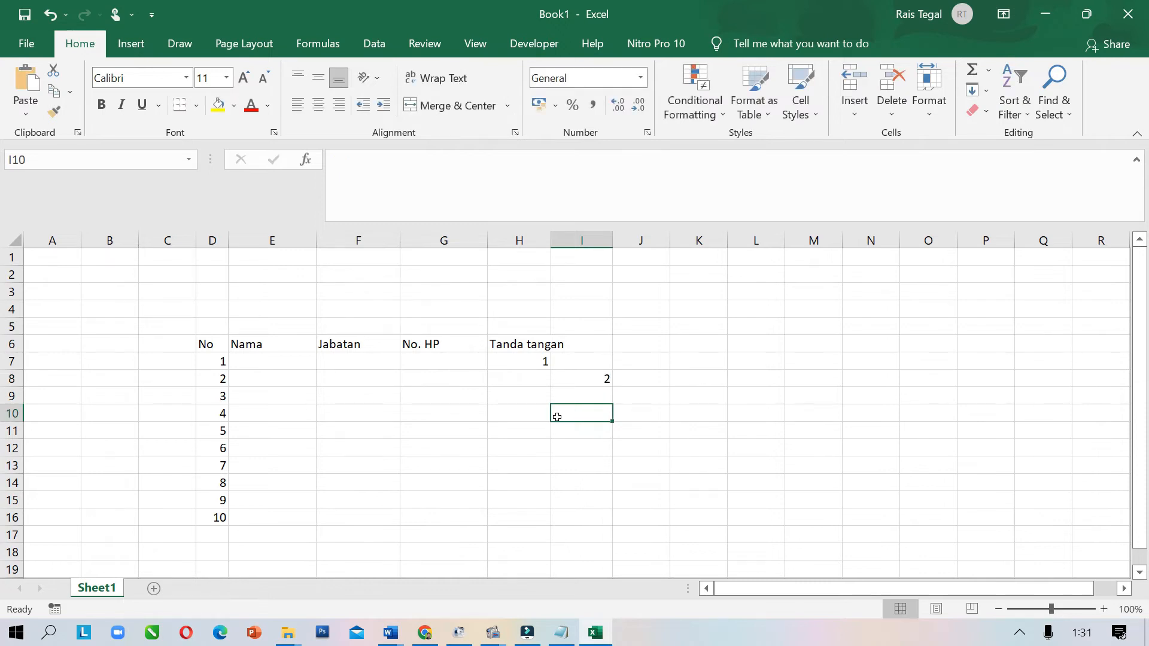
{"action": "left_click", "coordinate": [524, 397]}
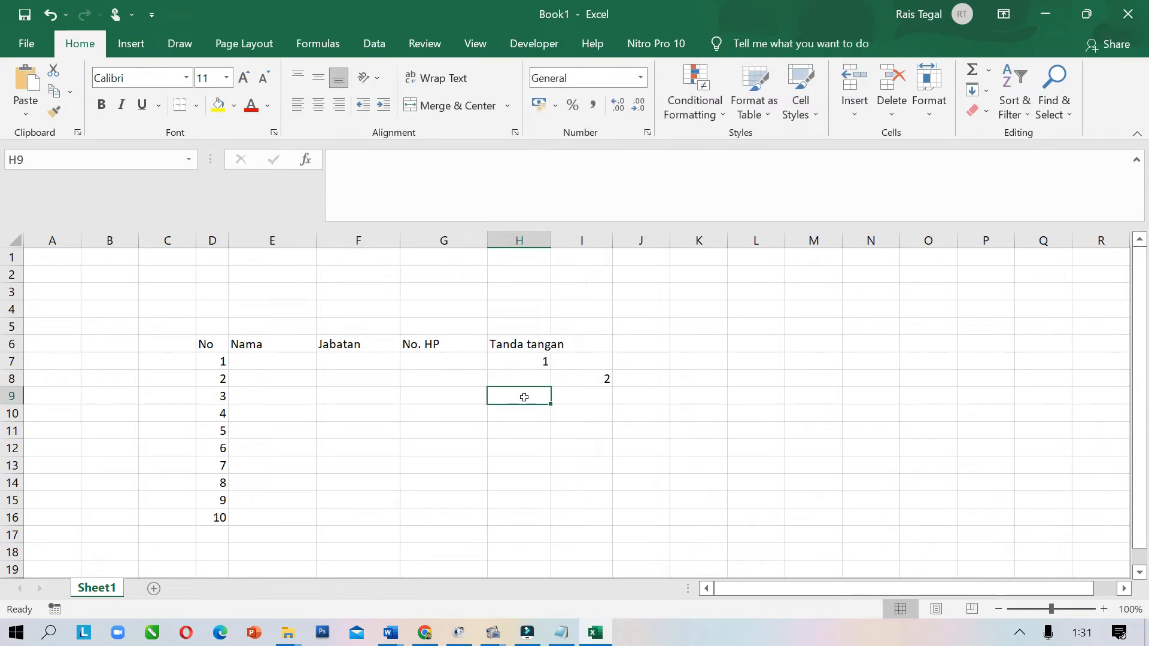
{"action": "type", "text": "3"}
{"action": "left_click", "coordinate": [578, 415]}
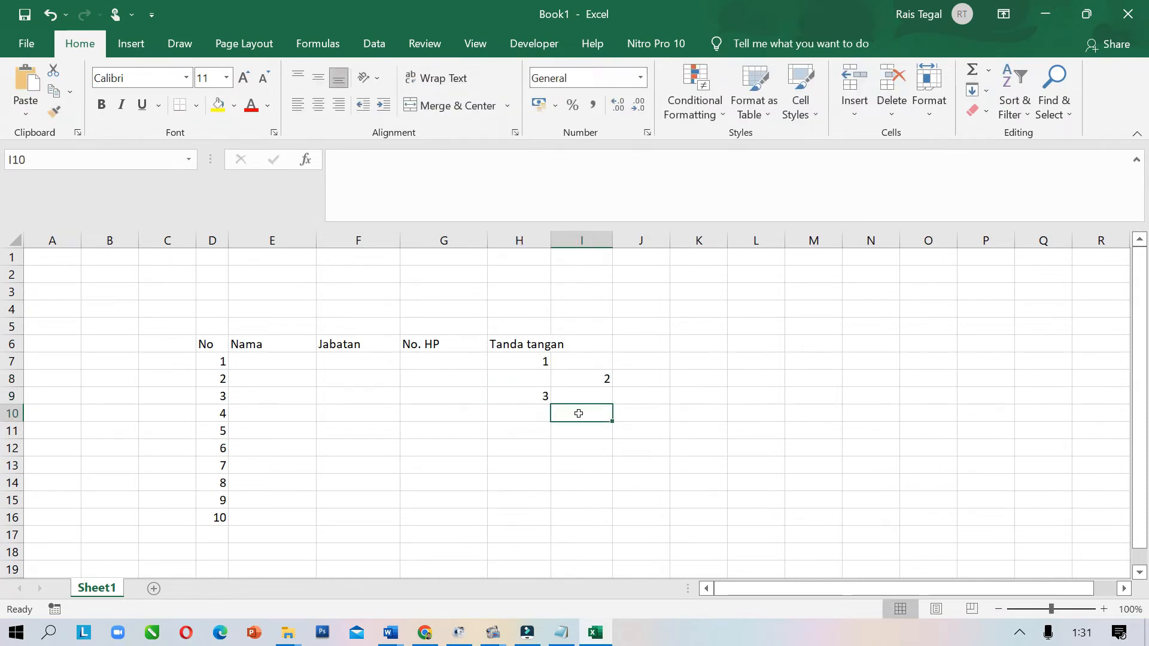
{"action": "type", "text": "4"}
{"action": "left_click", "coordinate": [574, 448]}
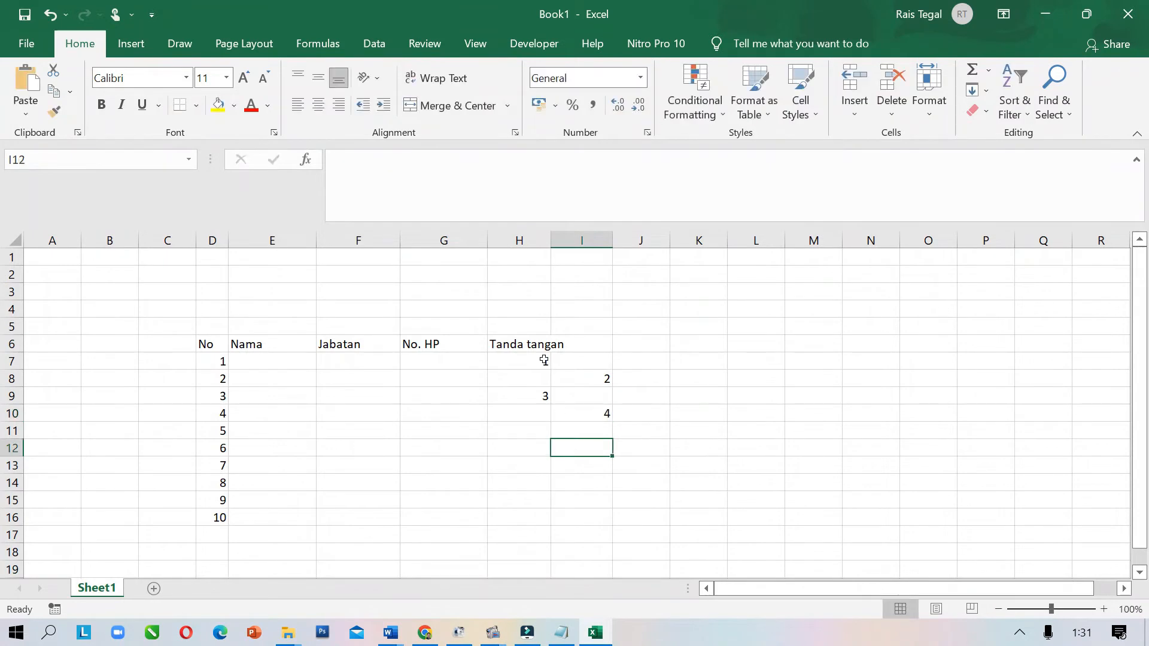
Left-align H7:I10 and fill the alternating numbering down to row 16
{"action": "left_click_drag", "start_coordinate": [544, 362], "coordinate": [595, 411]}
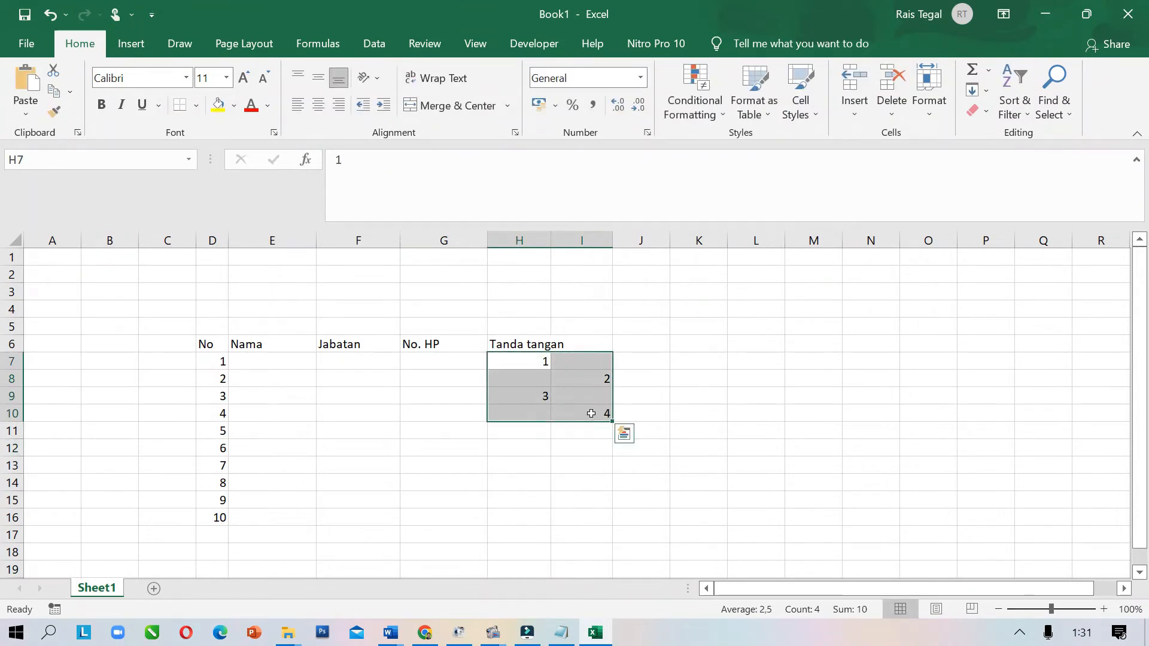
{"action": "left_click", "coordinate": [301, 107]}
{"action": "left_click", "coordinate": [674, 427]}
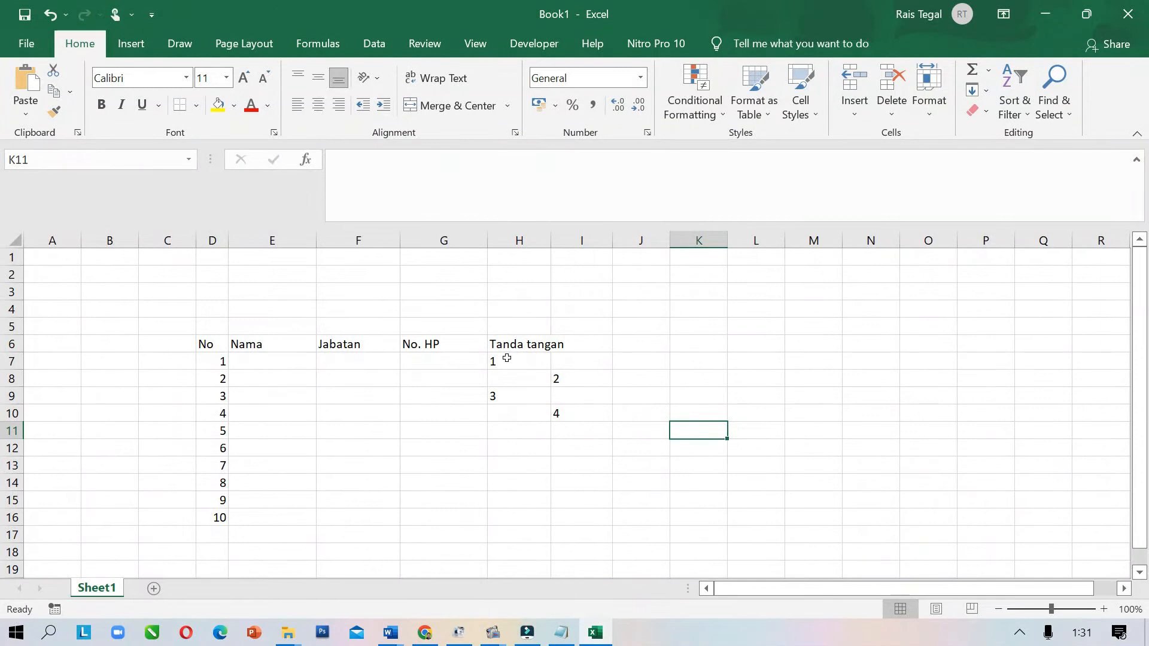
{"action": "left_click", "coordinate": [519, 359]}
{"action": "left_click_drag", "start_coordinate": [519, 360], "coordinate": [591, 416]}
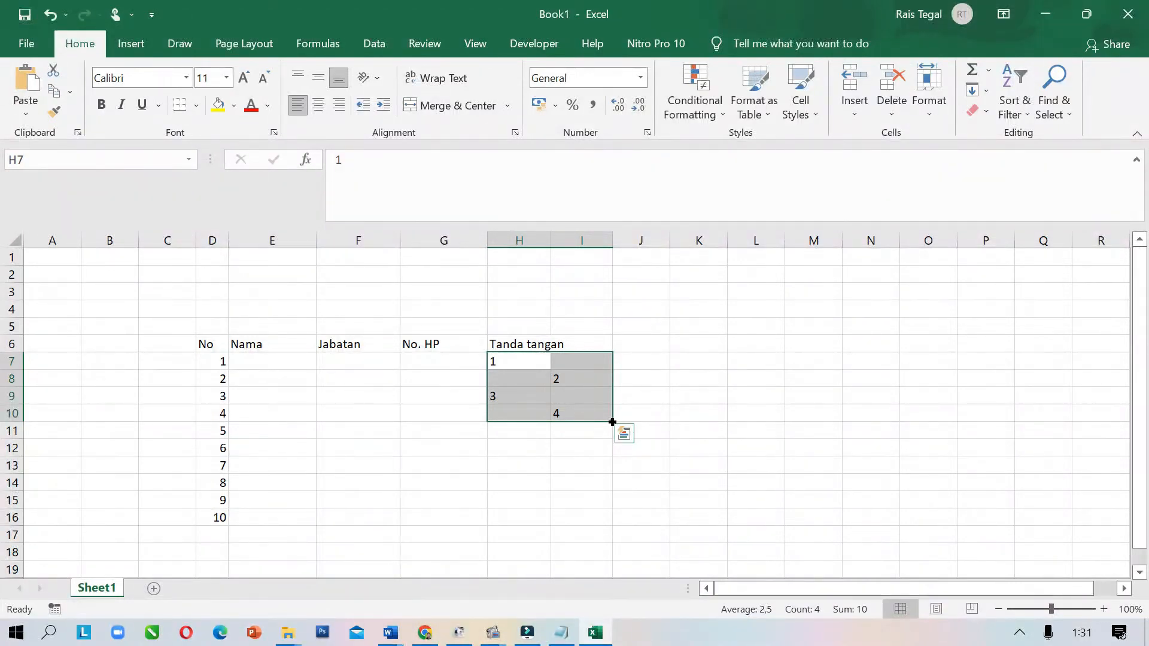
{"action": "left_click_drag", "start_coordinate": [612, 422], "coordinate": [612, 423]}
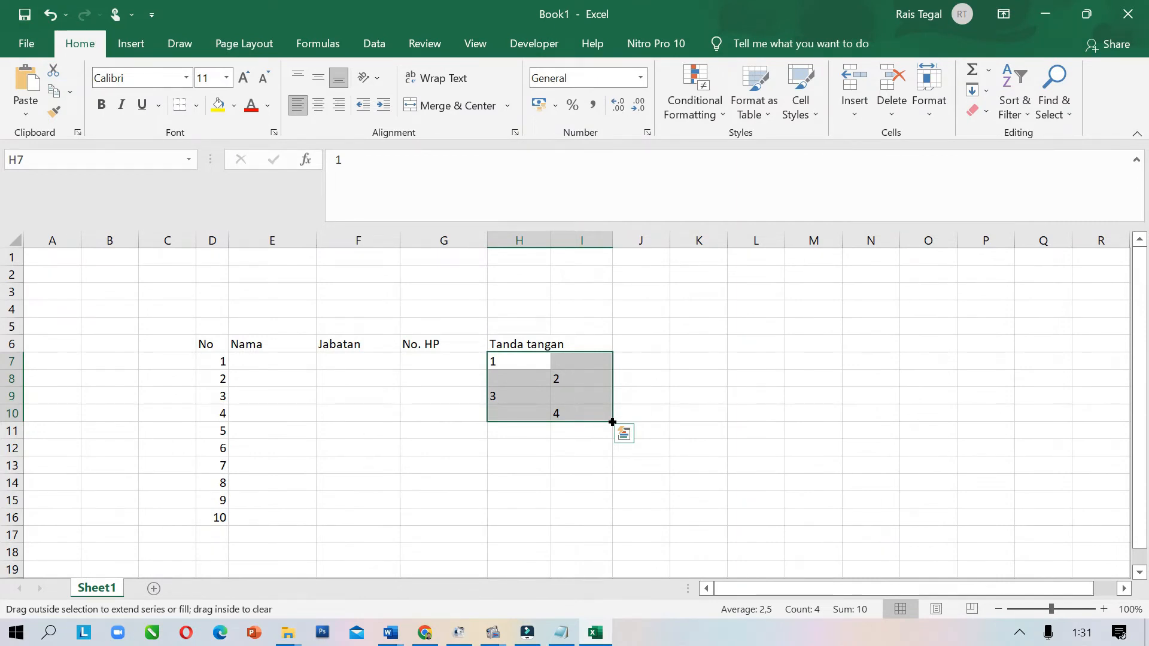
{"action": "left_click_drag", "start_coordinate": [614, 424], "coordinate": [607, 526]}
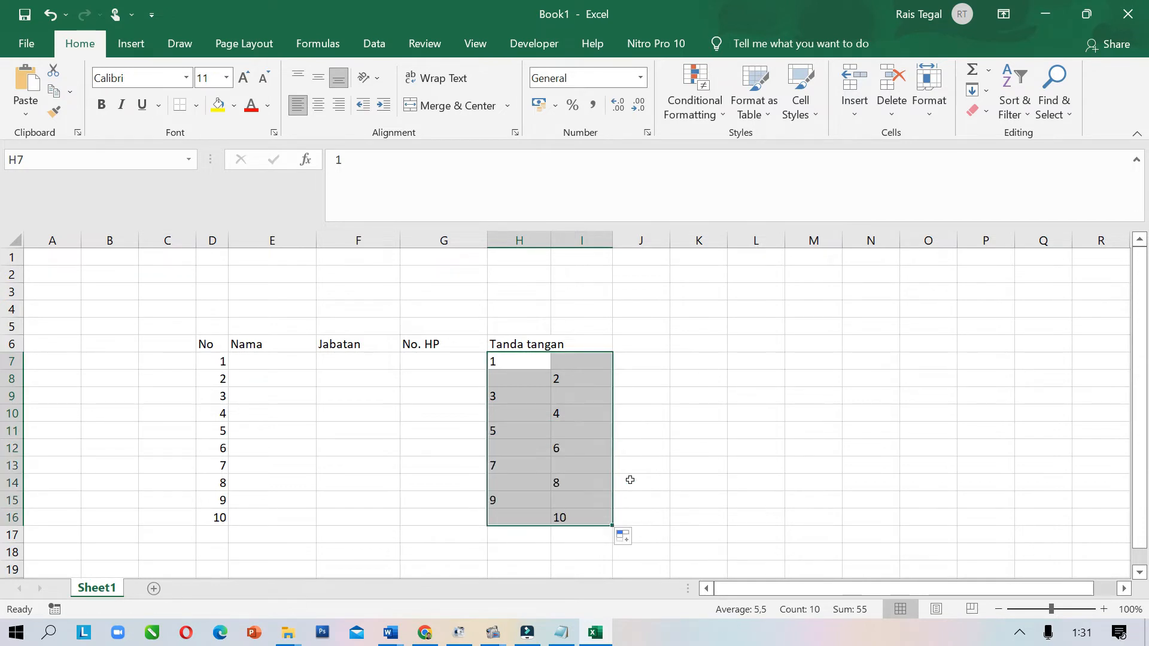
{"action": "left_click", "coordinate": [654, 429]}
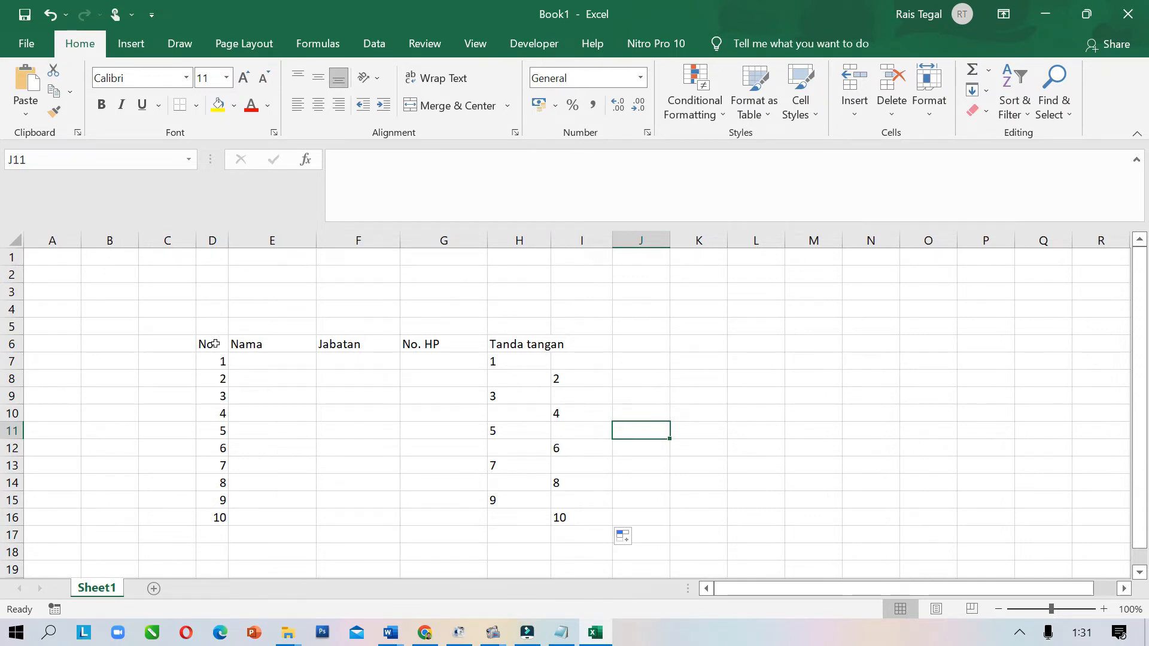
Apply All Borders to the table range D6:I16
{"action": "left_click_drag", "start_coordinate": [214, 344], "coordinate": [599, 521]}
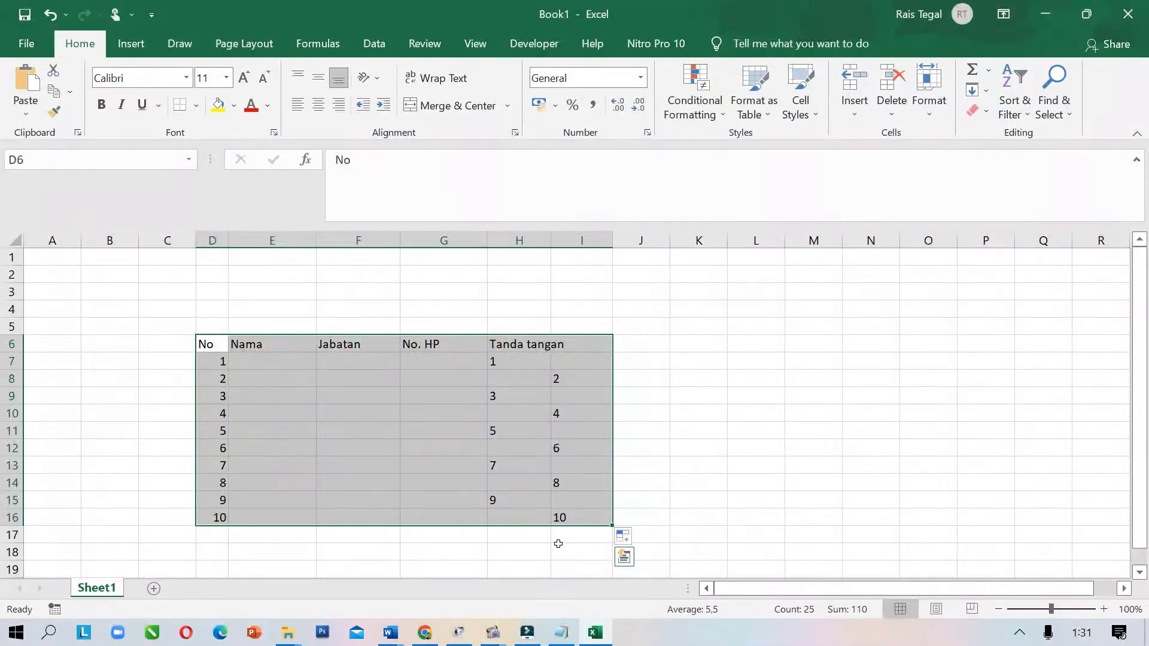
{"action": "left_click", "coordinate": [198, 107]}
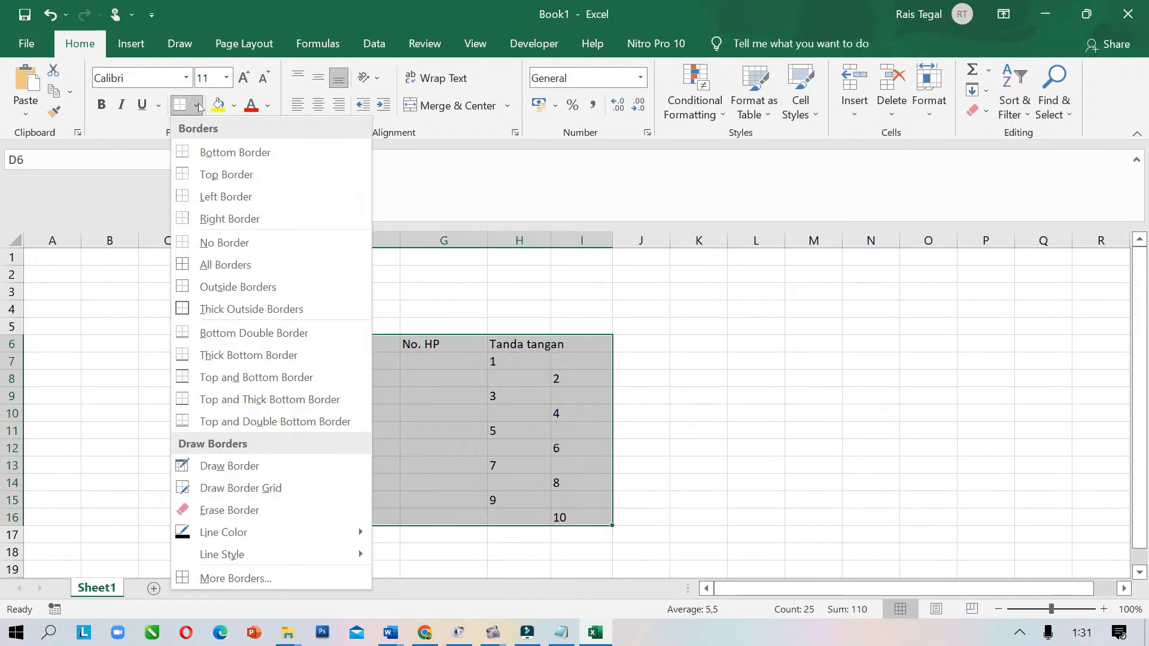
{"action": "left_click", "coordinate": [197, 266]}
{"action": "left_click", "coordinate": [729, 379]}
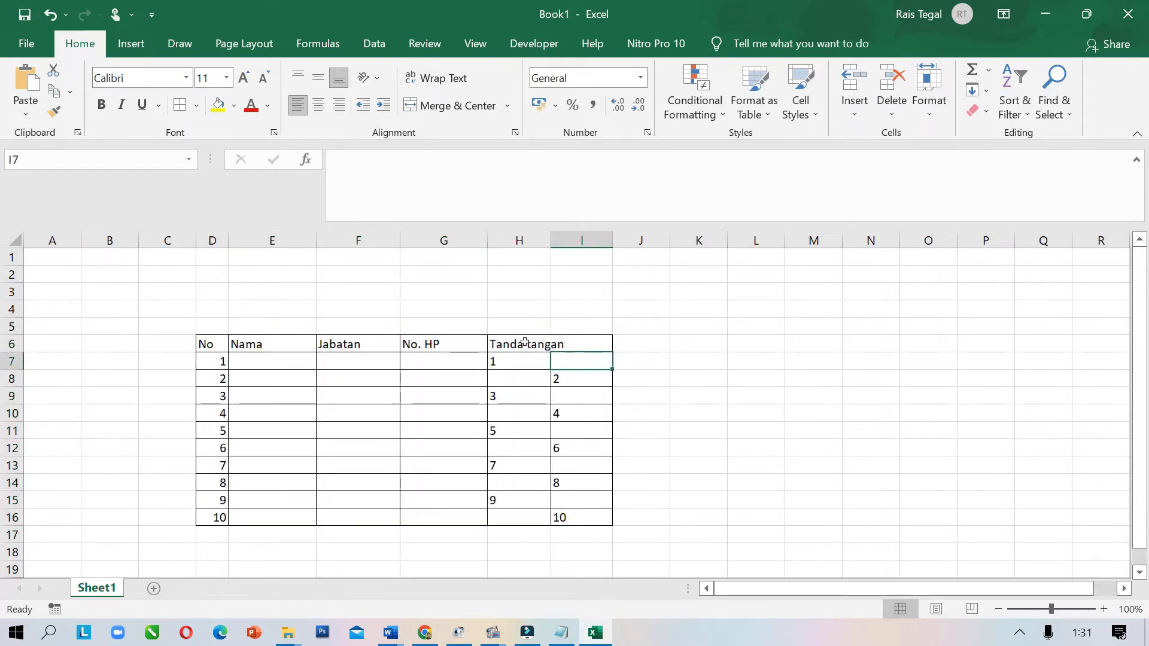
{"action": "left_click_drag", "start_coordinate": [521, 342], "coordinate": [565, 345]}
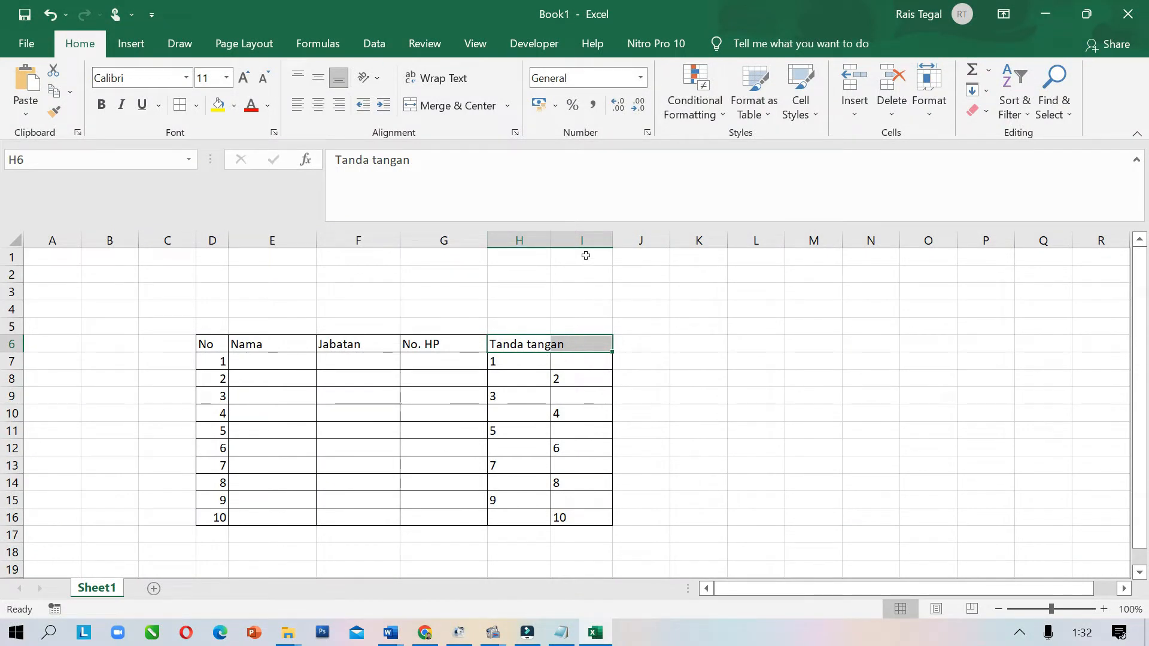
Merge and center the Tanda tangan header across H6 and I6
{"action": "left_click", "coordinate": [649, 379]}
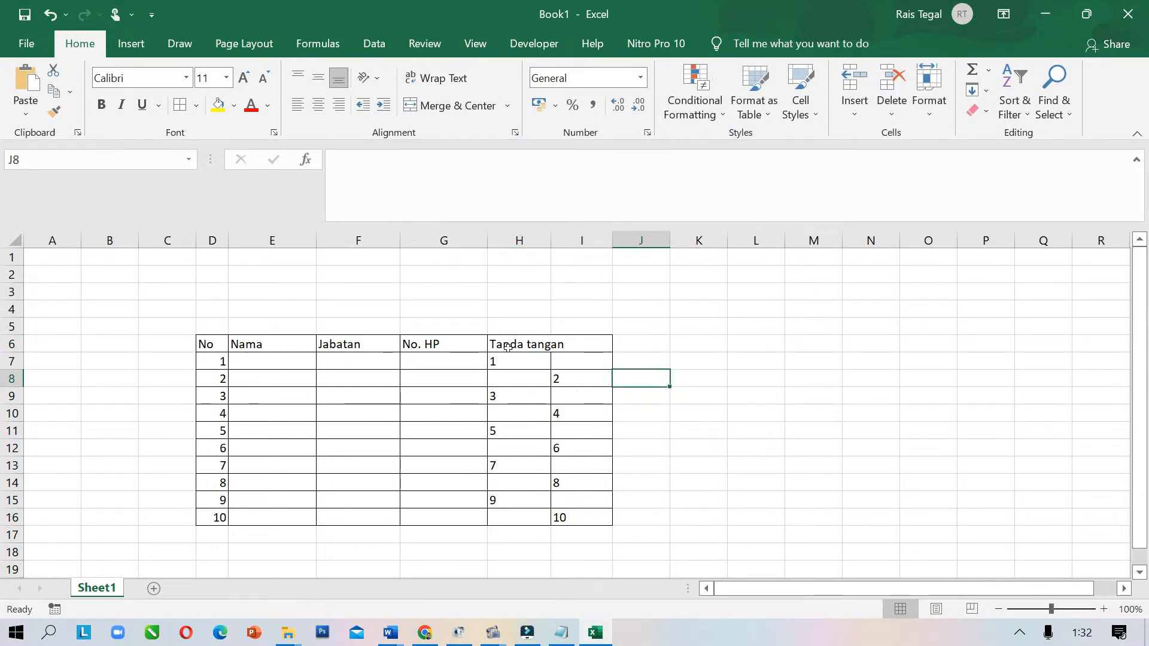
{"action": "left_click_drag", "start_coordinate": [507, 346], "coordinate": [572, 348]}
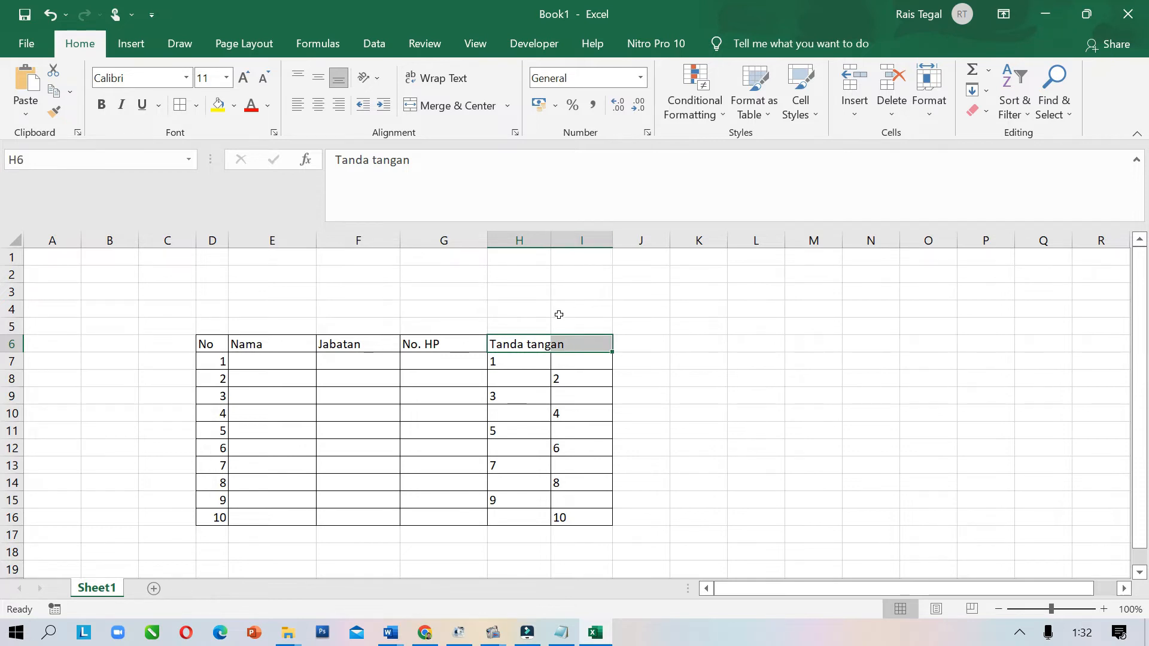
{"action": "left_click", "coordinate": [459, 109]}
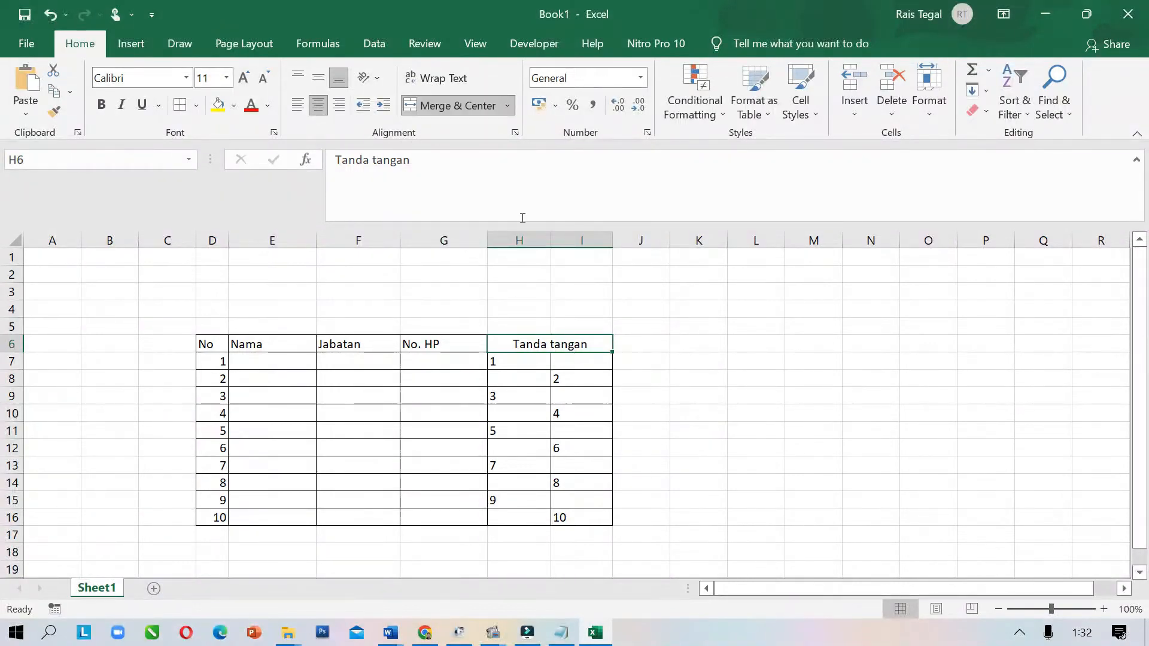
{"action": "left_click", "coordinate": [654, 438]}
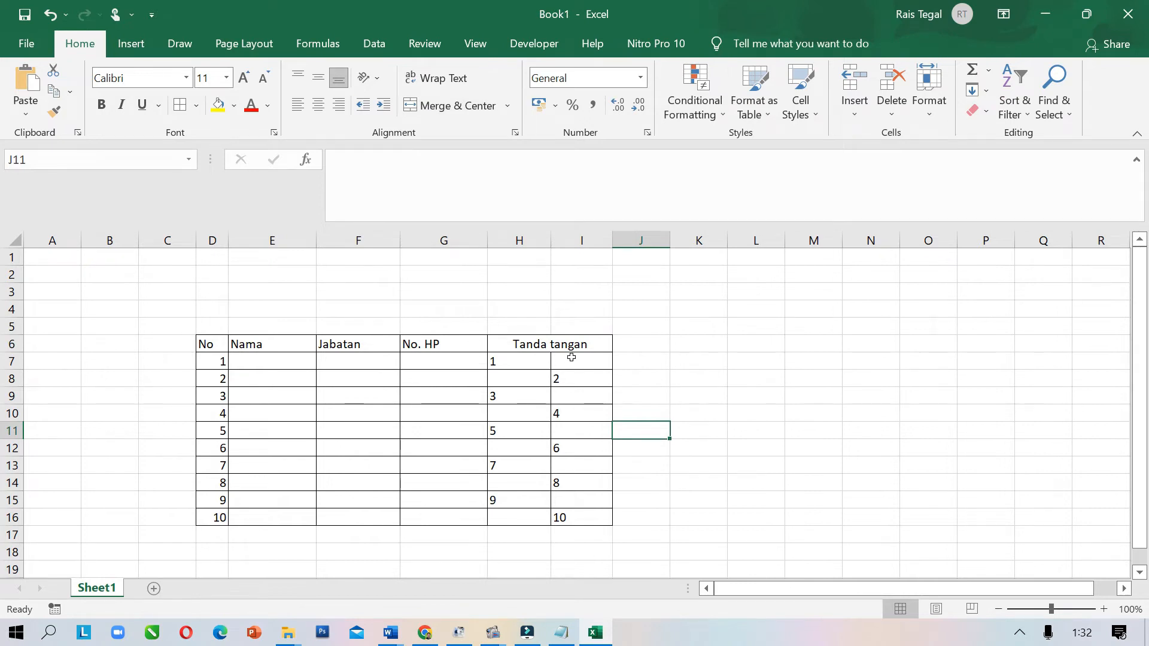
{"action": "left_click_drag", "start_coordinate": [577, 343], "coordinate": [217, 360]}
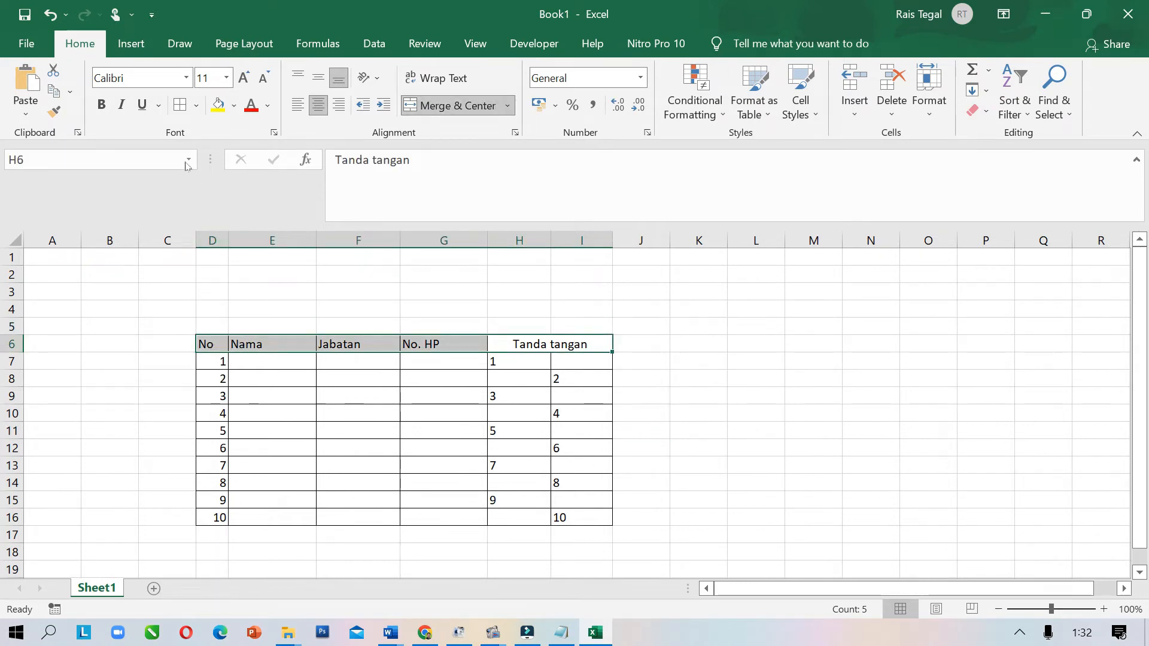
{"action": "left_click", "coordinate": [360, 388]}
Change the table's font to Tahoma
{"action": "left_click_drag", "start_coordinate": [213, 342], "coordinate": [577, 506]}
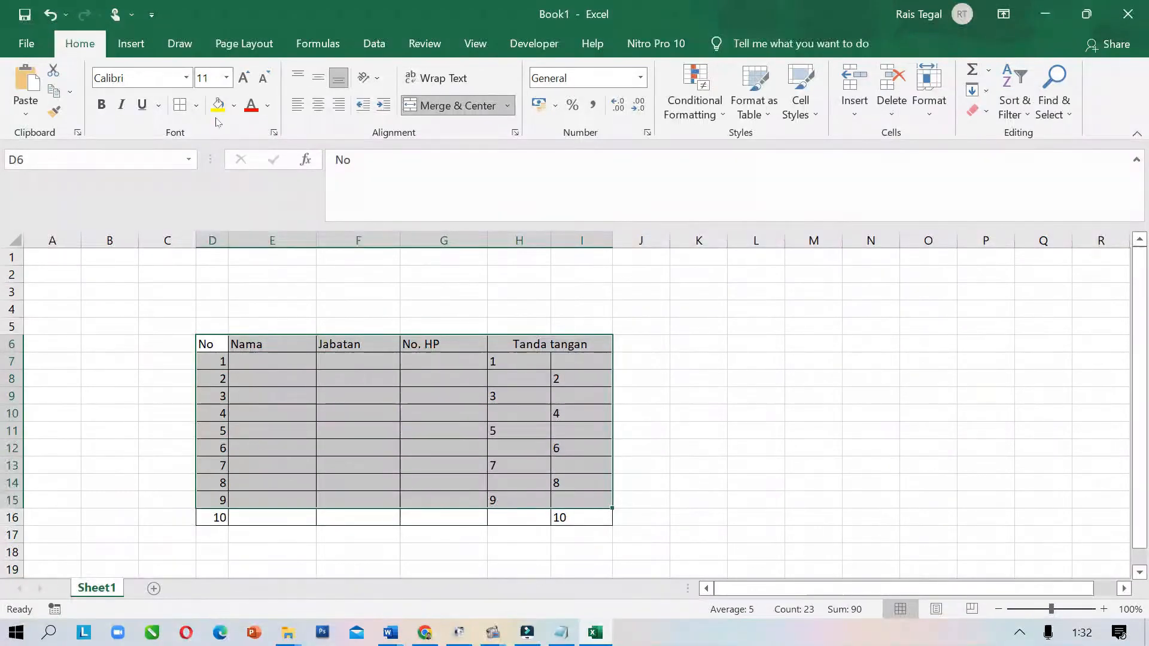
{"action": "left_click", "coordinate": [171, 78]}
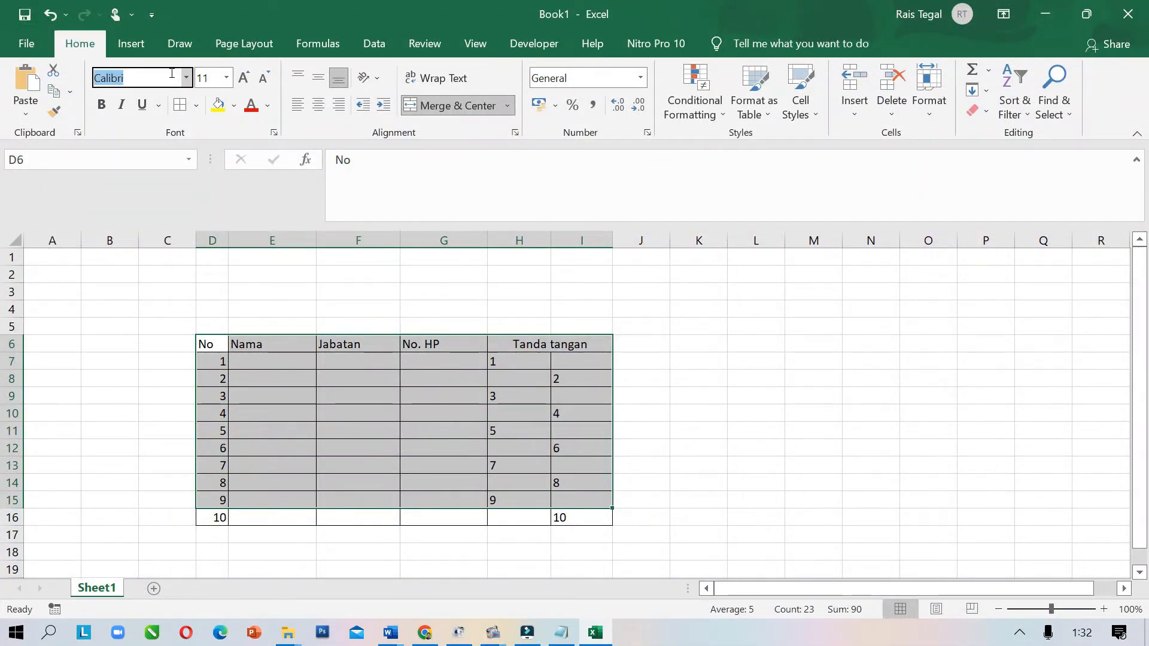
{"action": "type", "text": "Tahoma"}
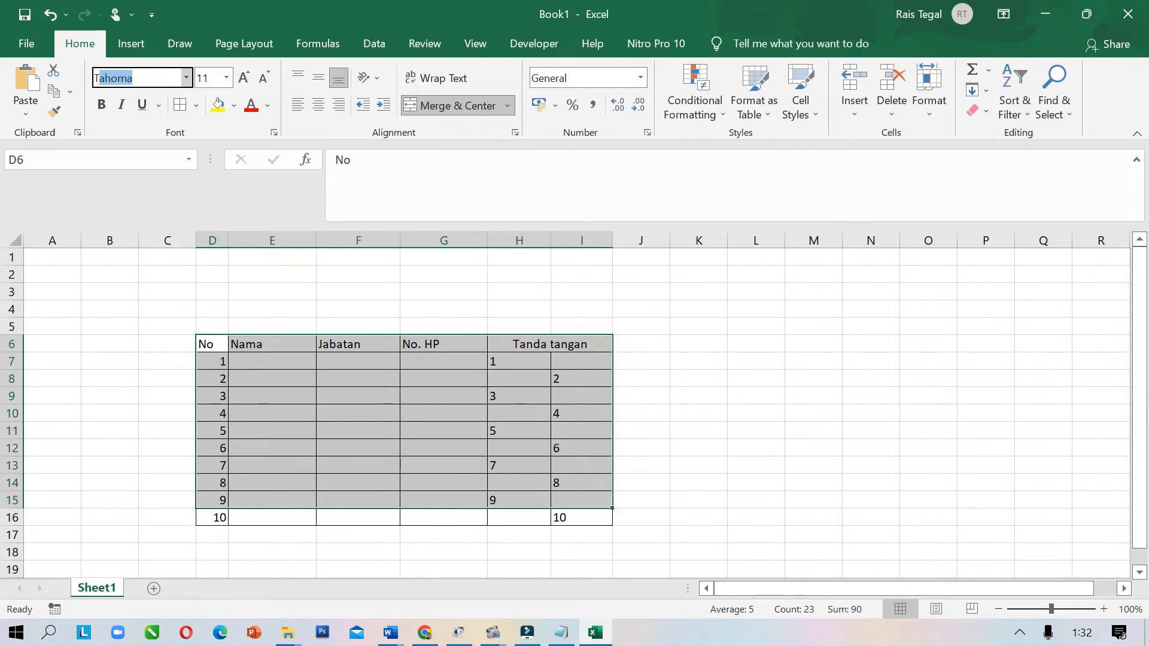
{"action": "key", "text": "Return"}
{"action": "left_click", "coordinate": [634, 384]}
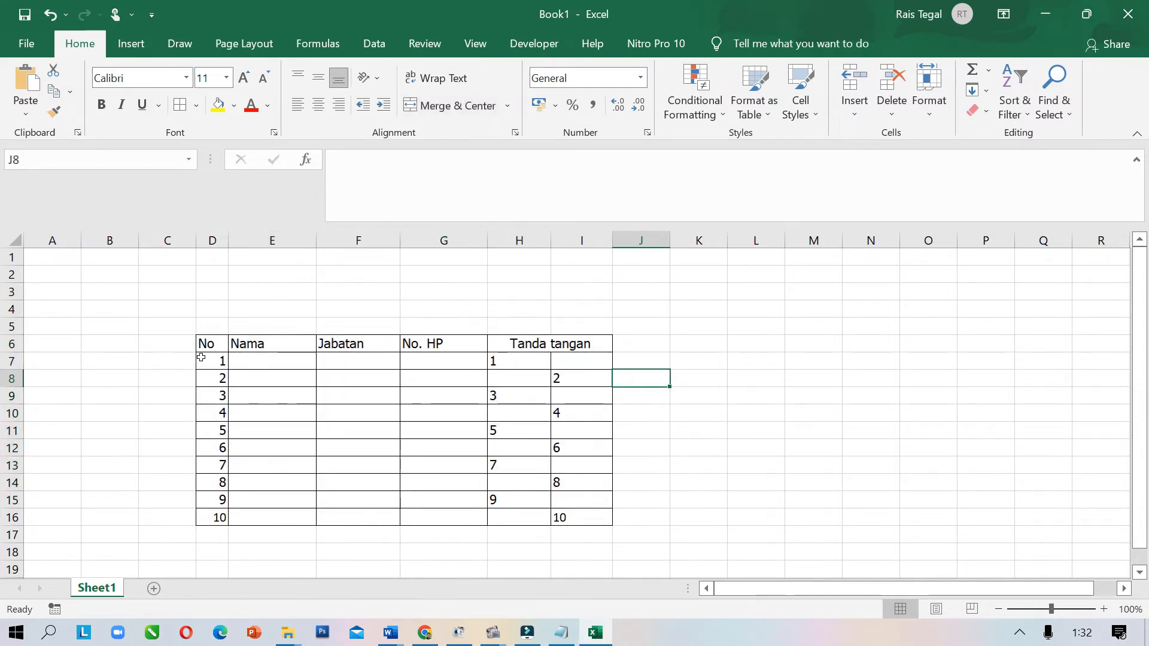
Center and bold the row 6 headers, and center the numbers in D7:D16
{"action": "left_click_drag", "start_coordinate": [204, 343], "coordinate": [538, 342]}
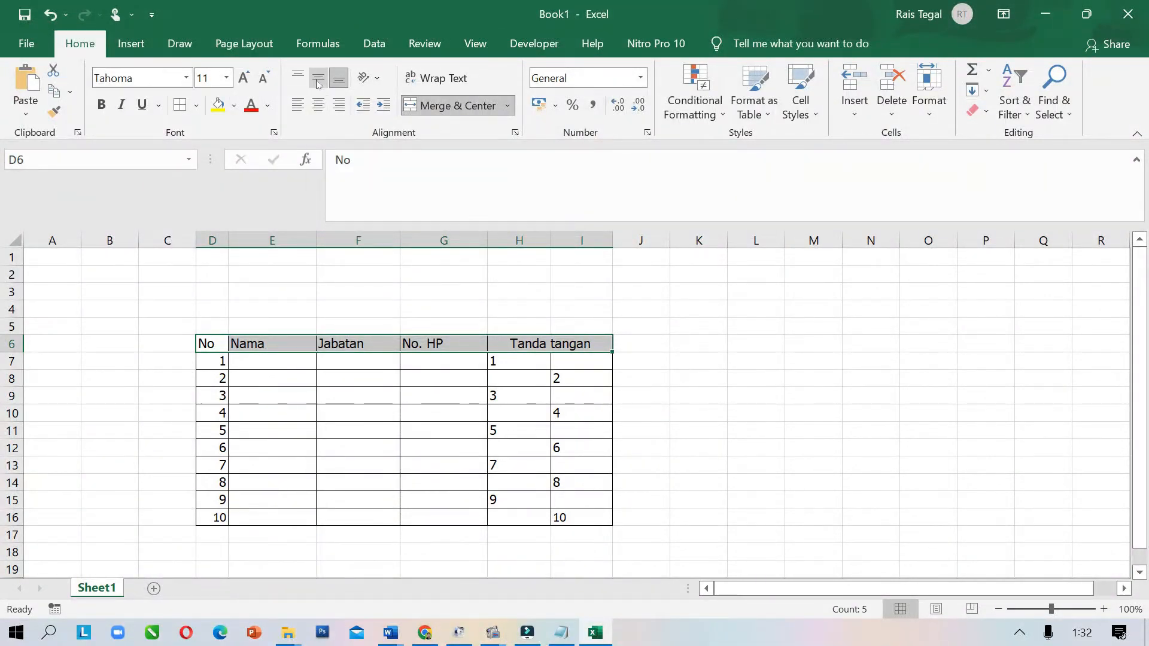
{"action": "left_click", "coordinate": [316, 103]}
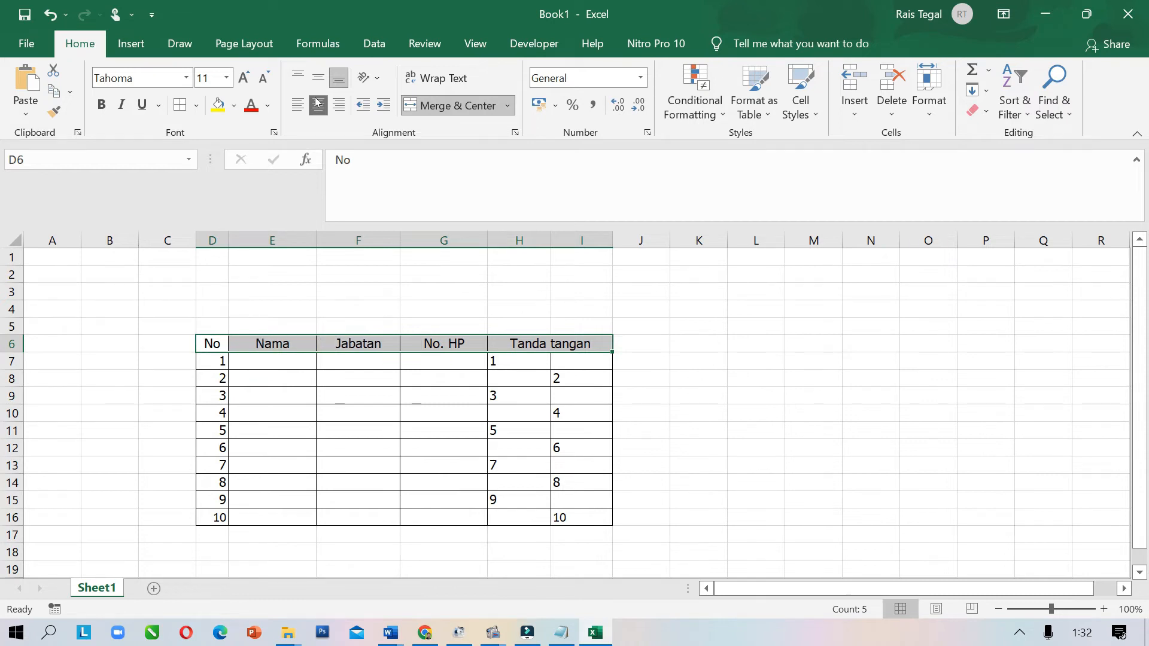
{"action": "left_click", "coordinate": [101, 104]}
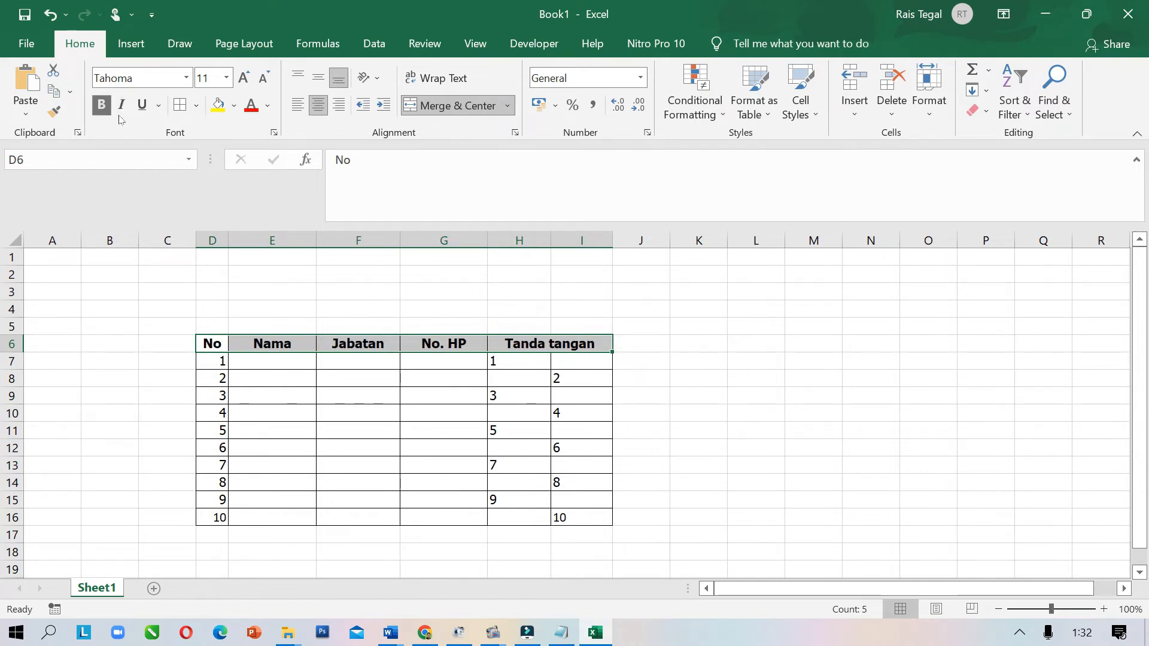
{"action": "left_click", "coordinate": [367, 441]}
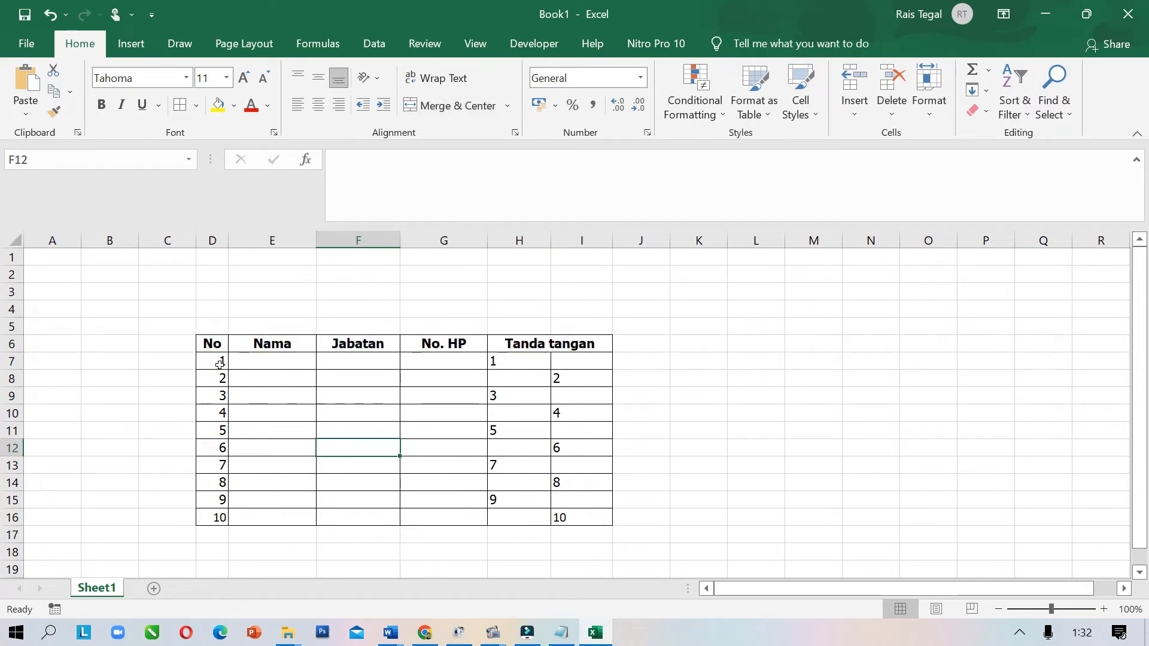
{"action": "left_click_drag", "start_coordinate": [220, 365], "coordinate": [219, 517]}
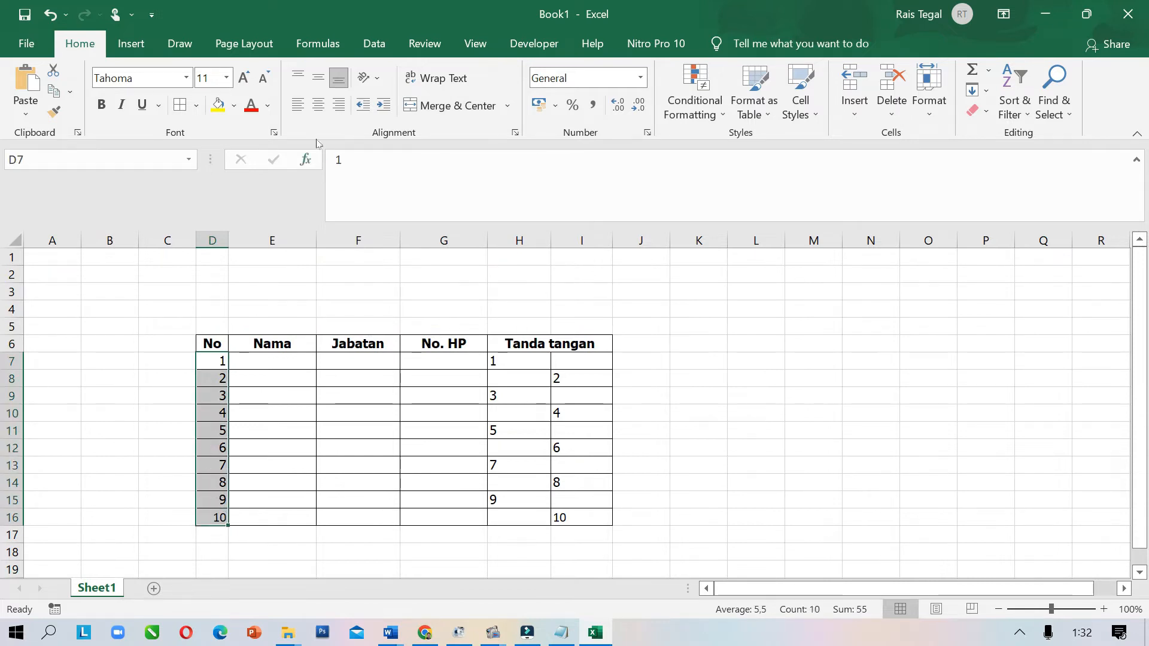
{"action": "left_click", "coordinate": [318, 105]}
{"action": "left_click", "coordinate": [340, 450]}
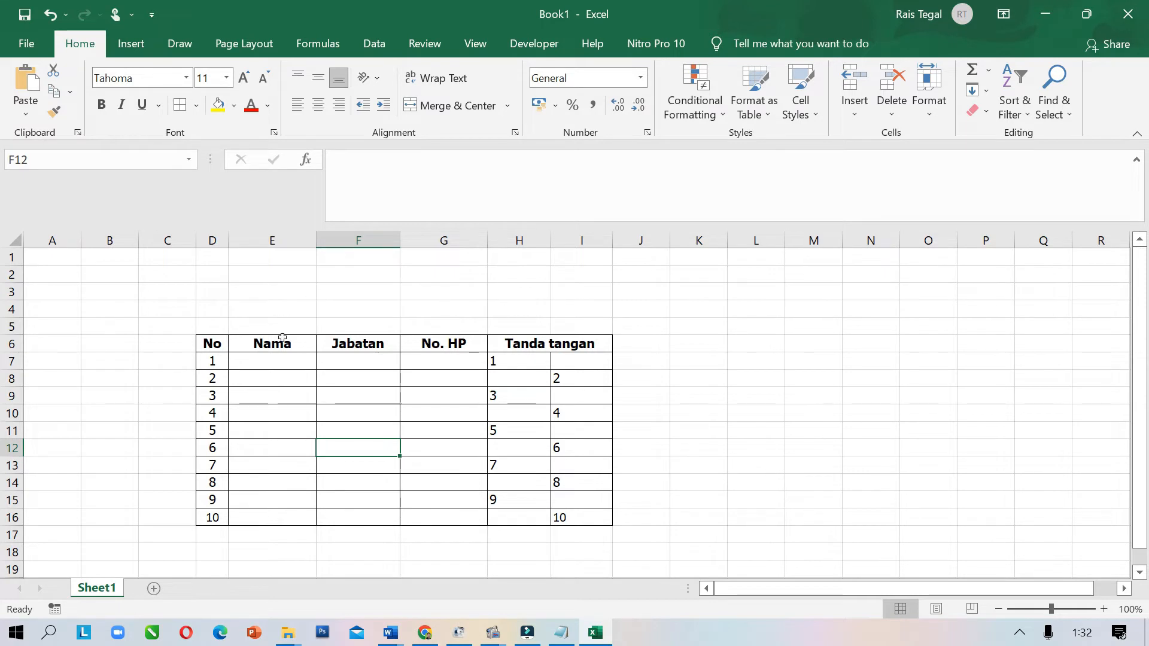
{"action": "left_click", "coordinate": [275, 360]}
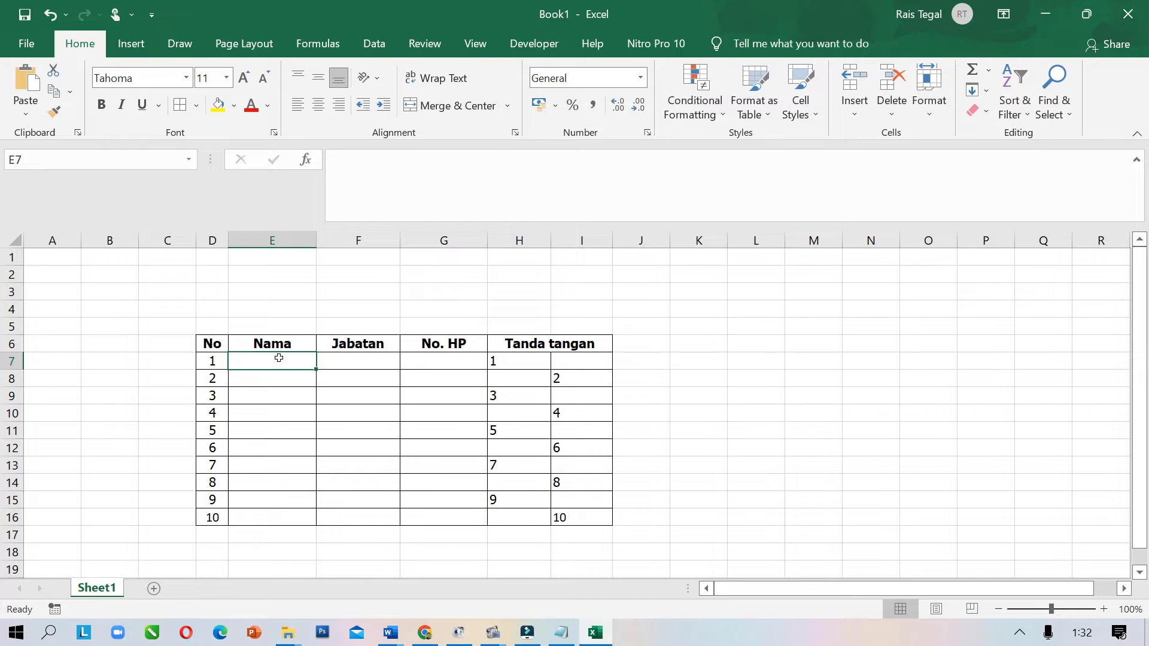
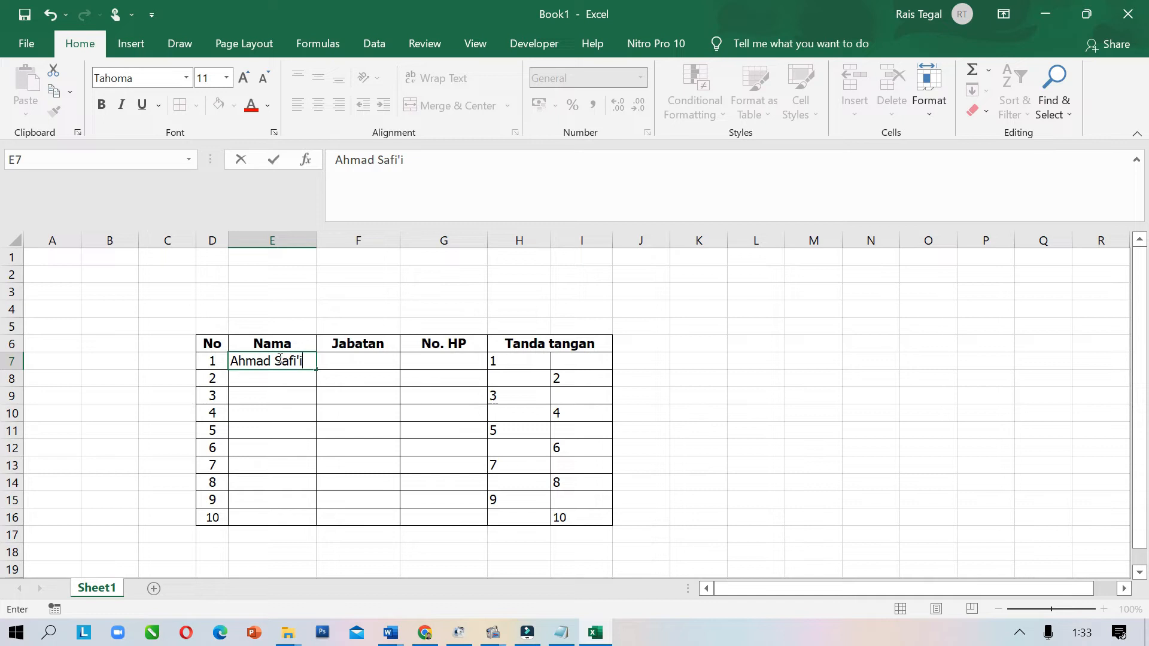
Enter the first member's name, position Ketua, and phone number as apostrophe-prefixed text in row 7
{"action": "key", "text": "Tab"}
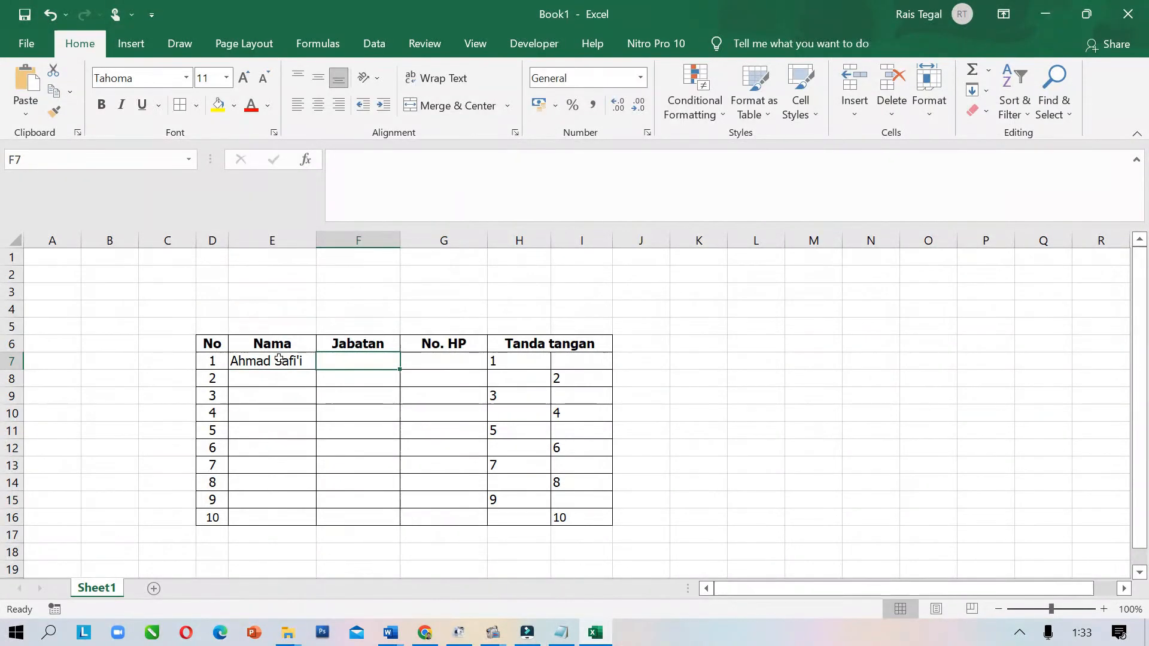
{"action": "type", "text": "Ketua"}
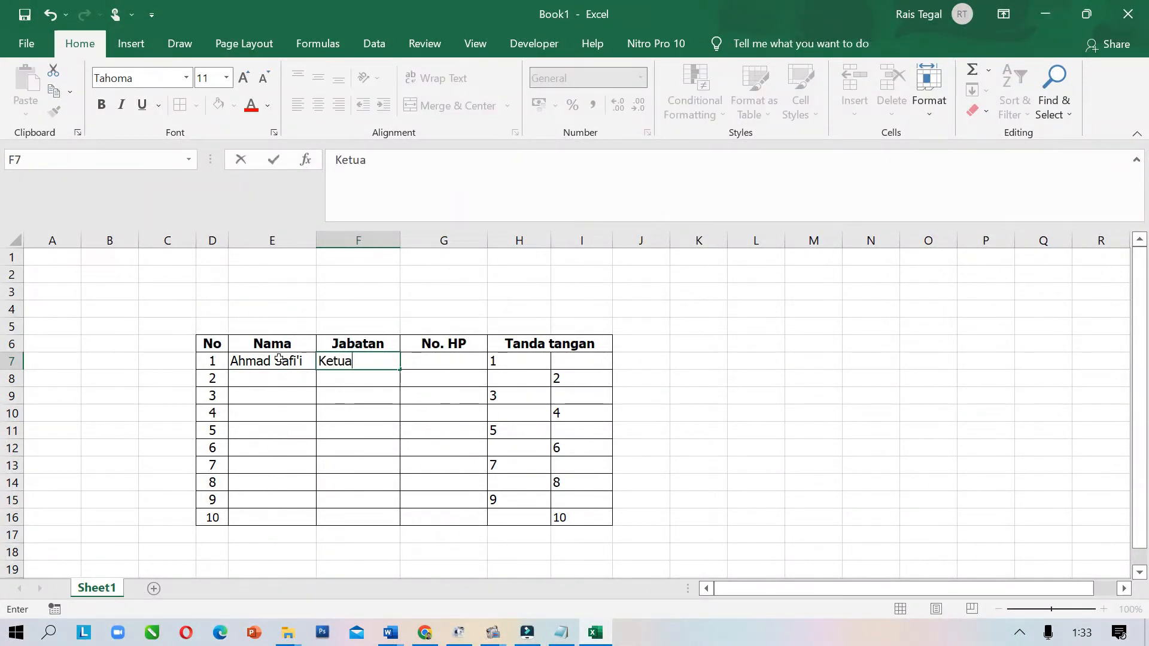
{"action": "key", "text": "Tab"}
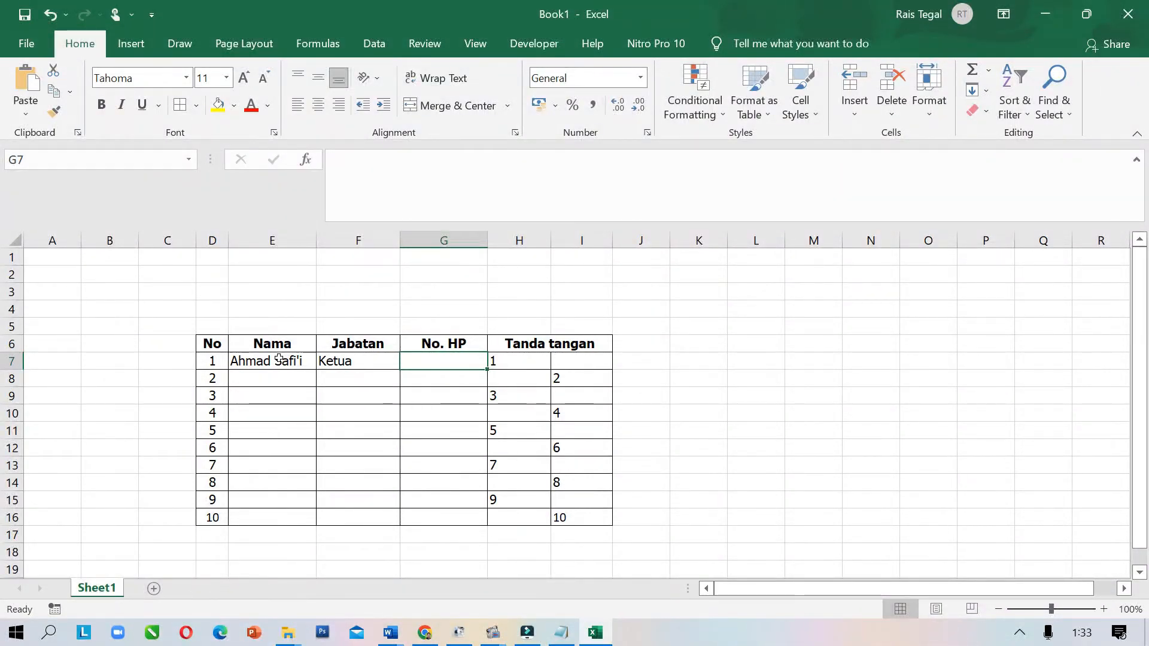
{"action": "type", "text": "01"}
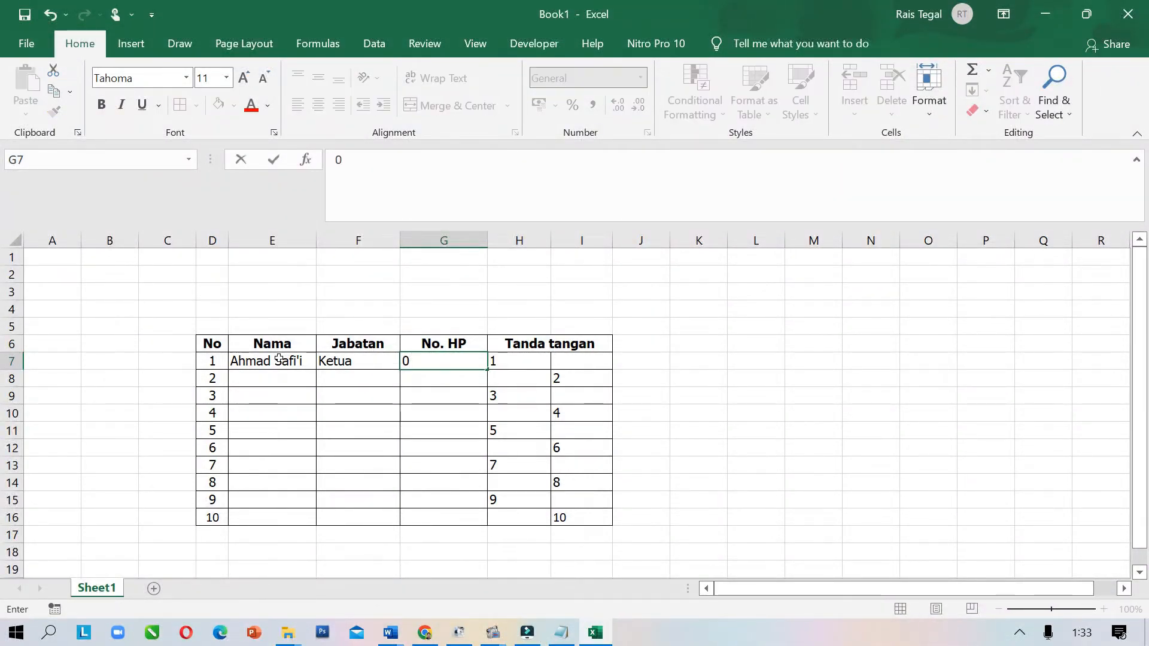
{"action": "key", "text": "BackSpace"}
{"action": "key", "text": "BackSpace"}
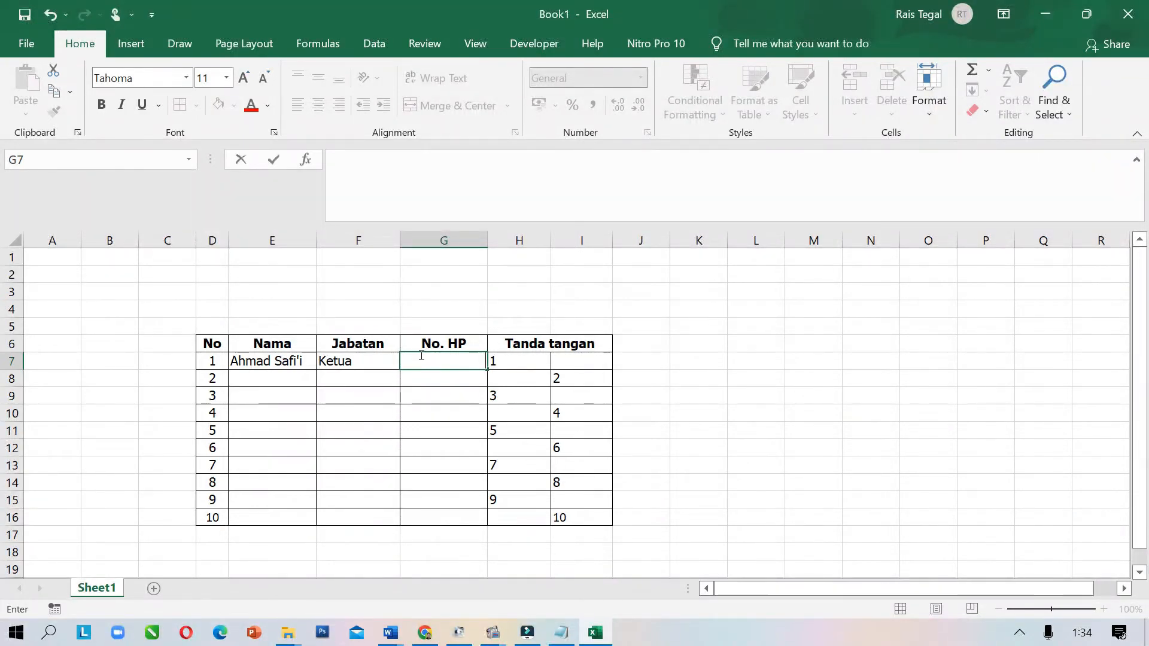
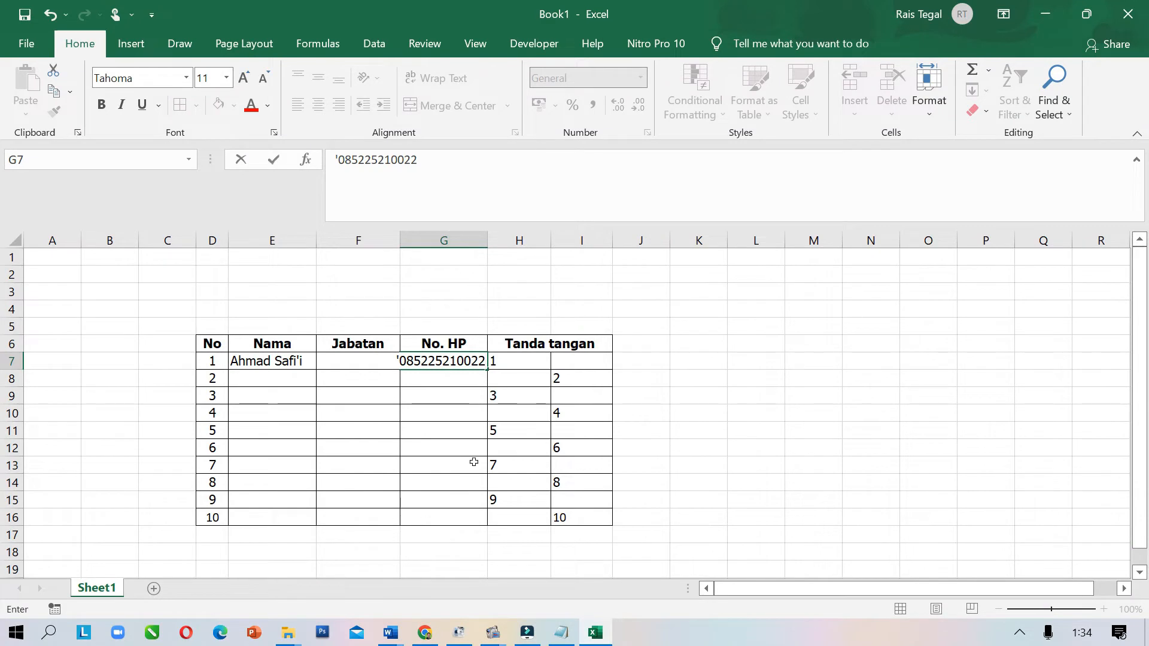
{"action": "key", "text": "Tab"}
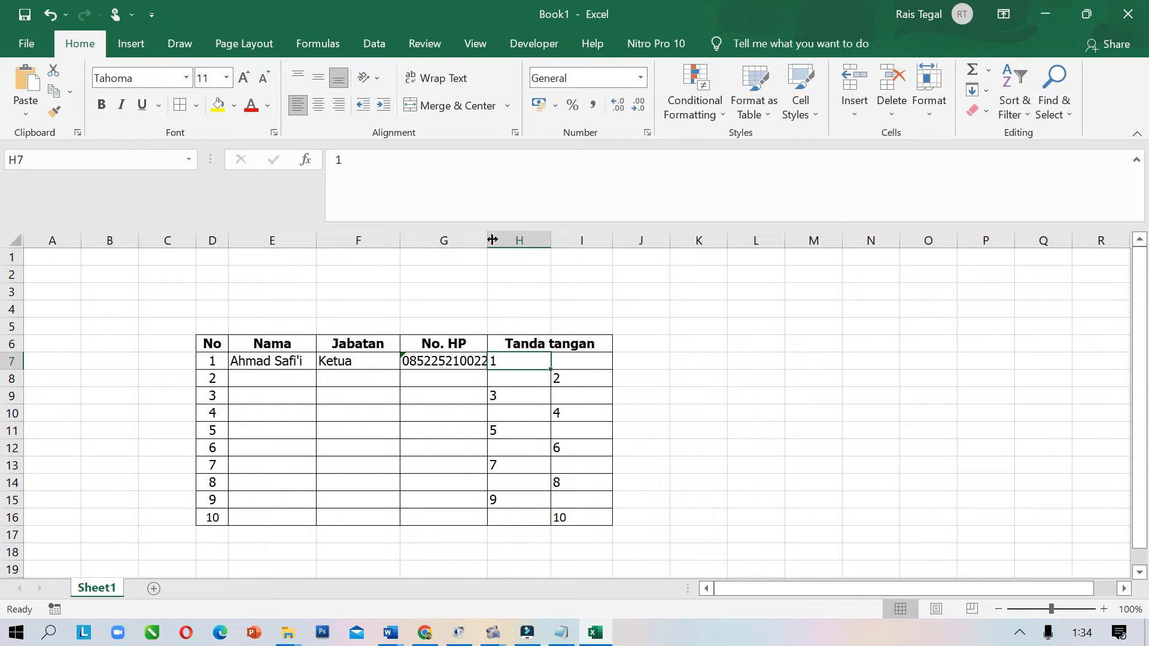
Widen column G to fit the phone number and narrow columns E and F
{"action": "mouse_move", "coordinate": [487, 238]}
{"action": "left_mouse_down"}
{"action": "mouse_move", "coordinate": [527, 240]}
{"action": "mouse_move", "coordinate": [492, 234]}
{"action": "left_mouse_up"}
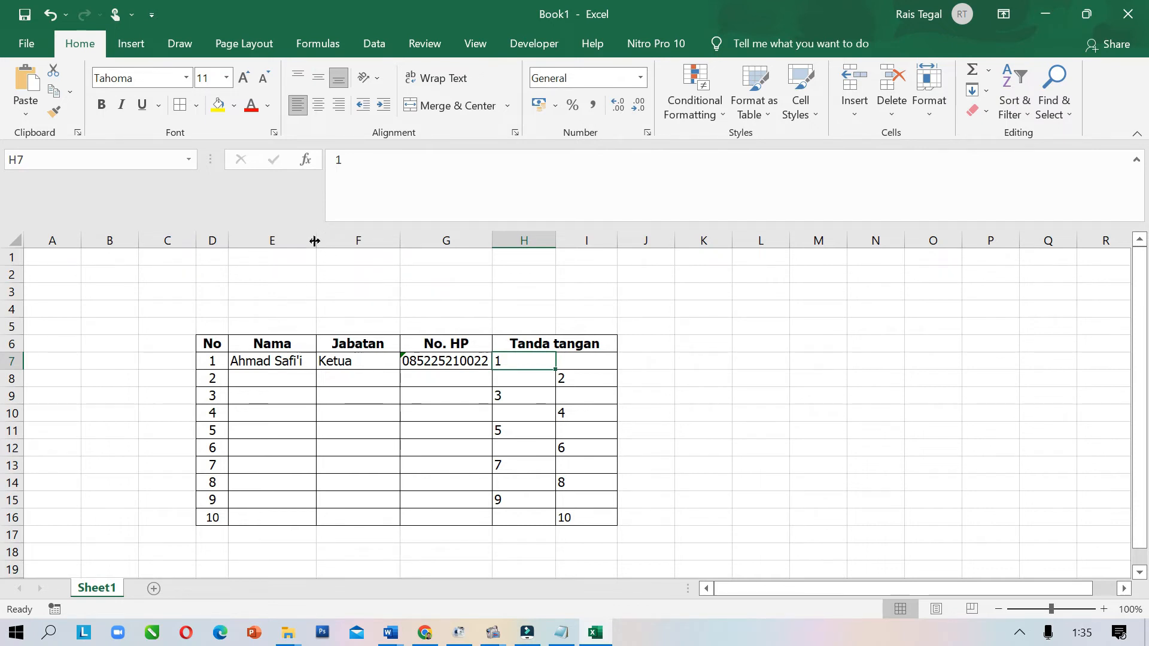
{"action": "left_click_drag", "start_coordinate": [315, 240], "coordinate": [305, 241]}
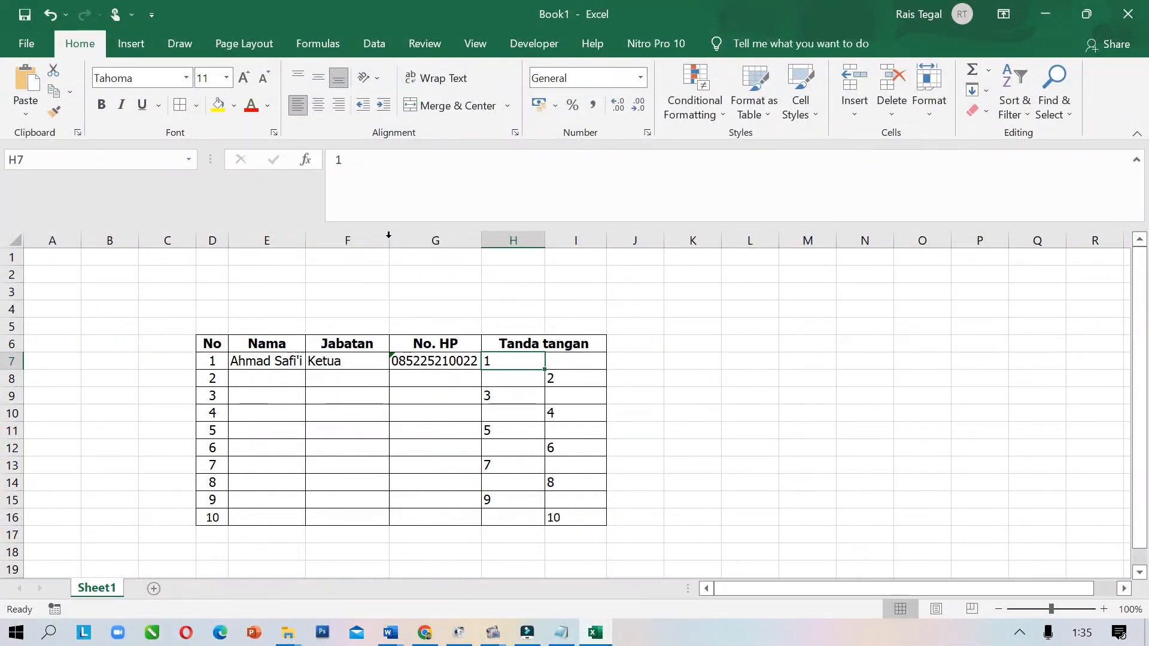
{"action": "left_click_drag", "start_coordinate": [389, 238], "coordinate": [363, 238]}
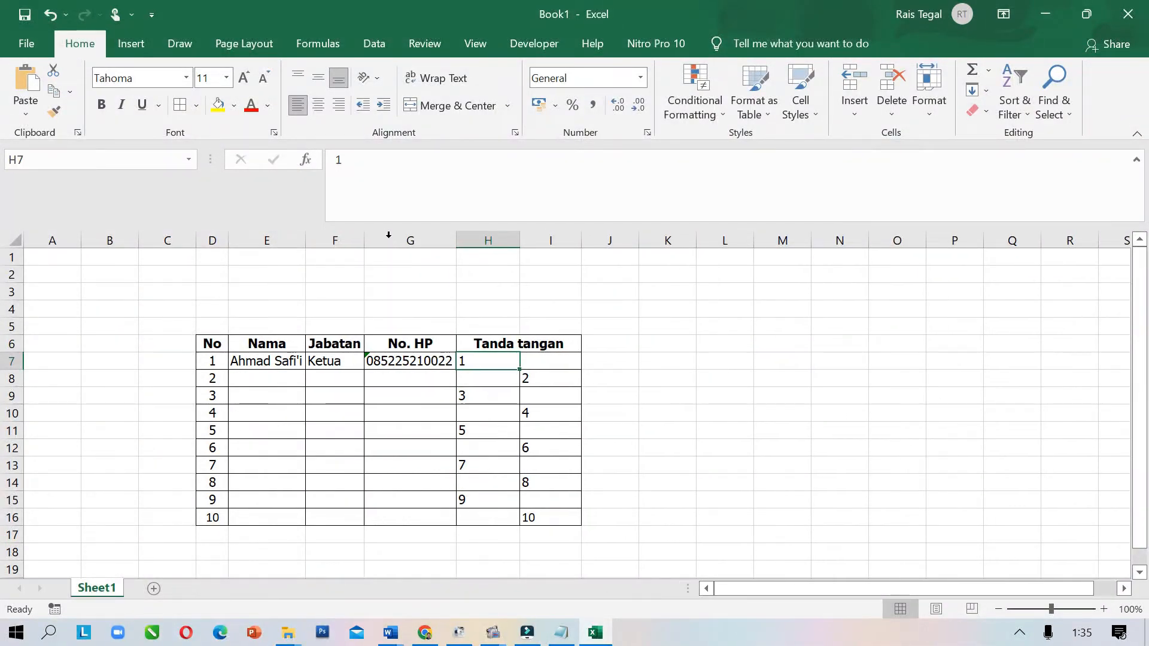
{"action": "left_click", "coordinate": [717, 414]}
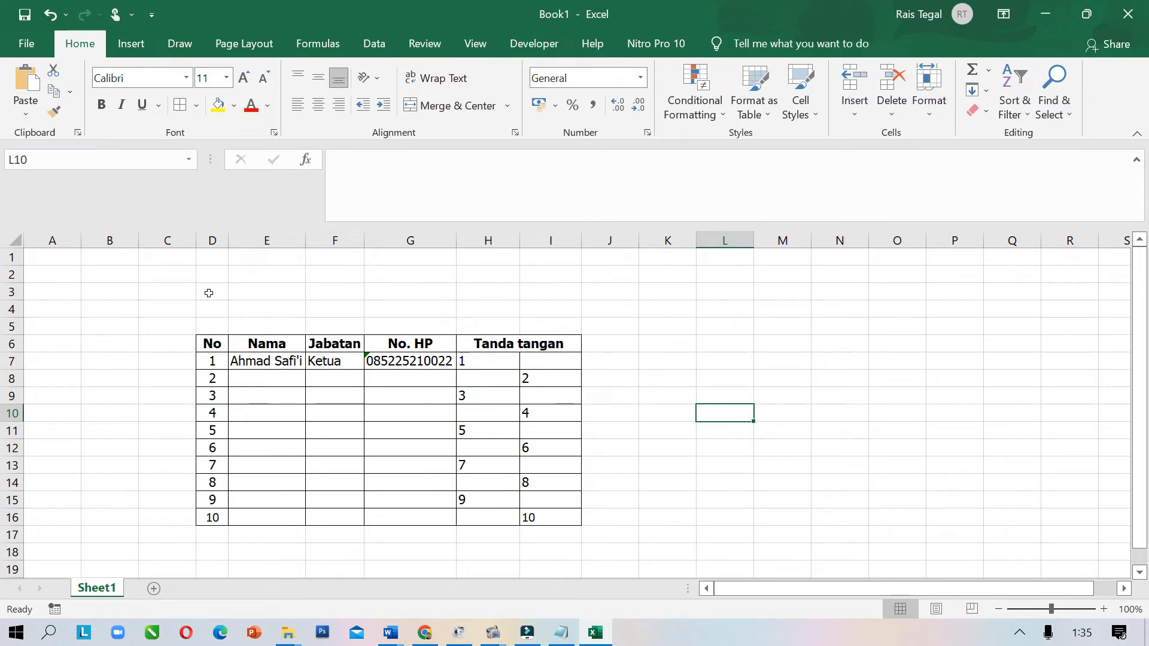
Merge and center D2:I2 and D3:I3 for the title lines
{"action": "left_click_drag", "start_coordinate": [209, 294], "coordinate": [546, 295]}
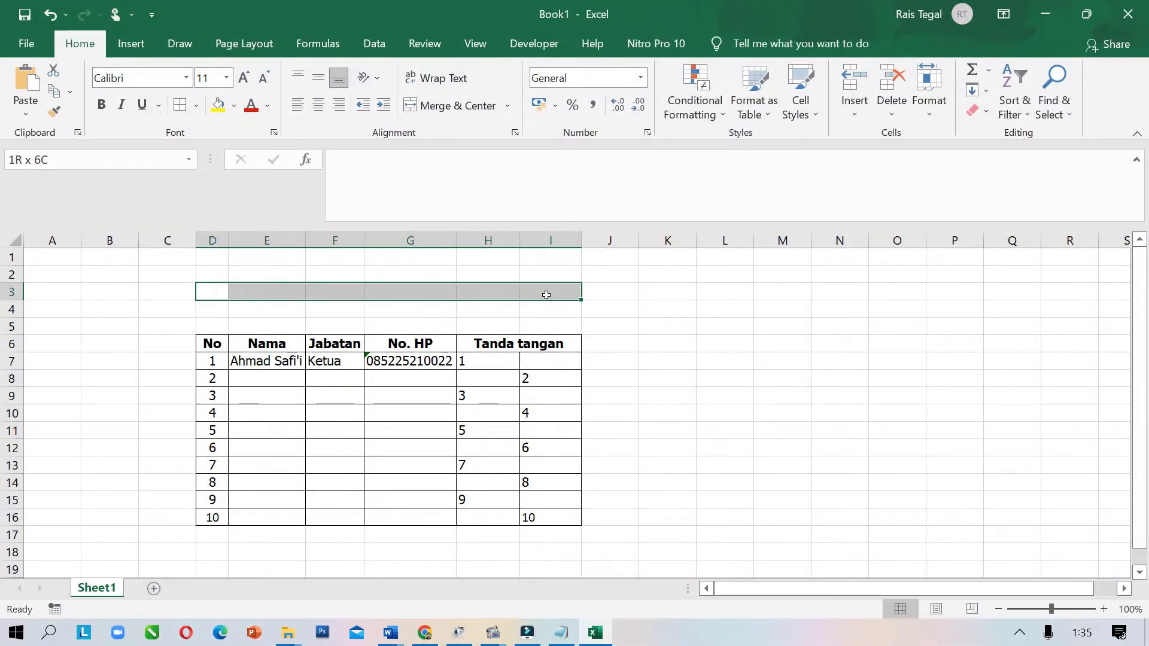
{"action": "left_click_drag", "start_coordinate": [547, 295], "coordinate": [546, 295]}
{"action": "left_click", "coordinate": [627, 336]}
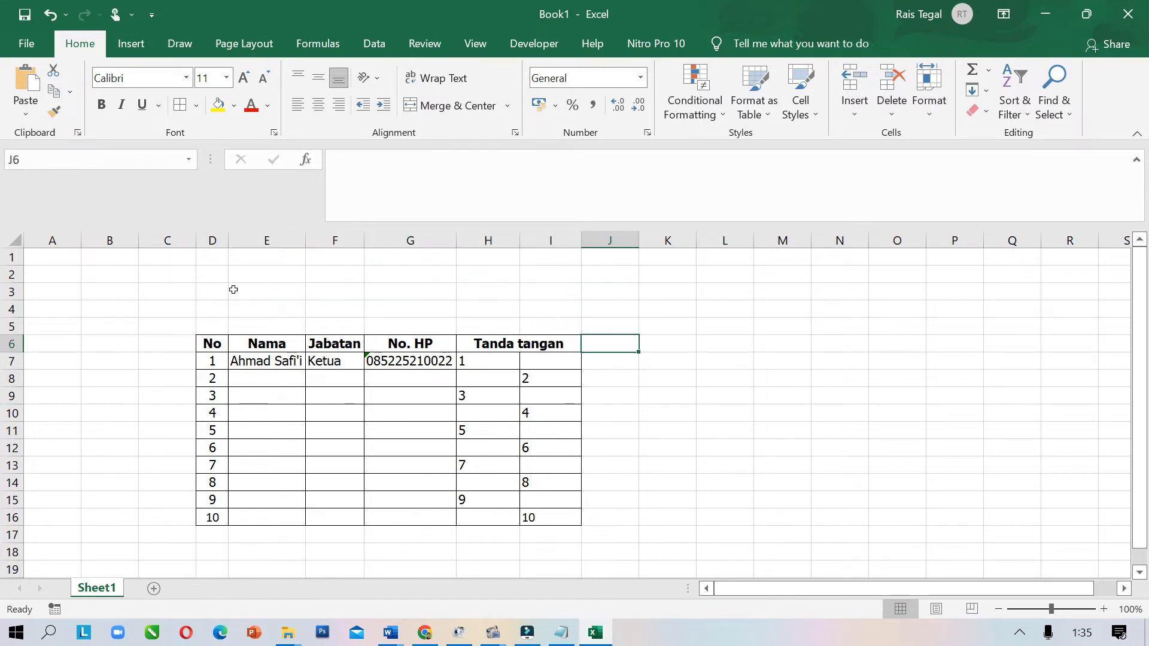
{"action": "left_click_drag", "start_coordinate": [214, 273], "coordinate": [541, 272]}
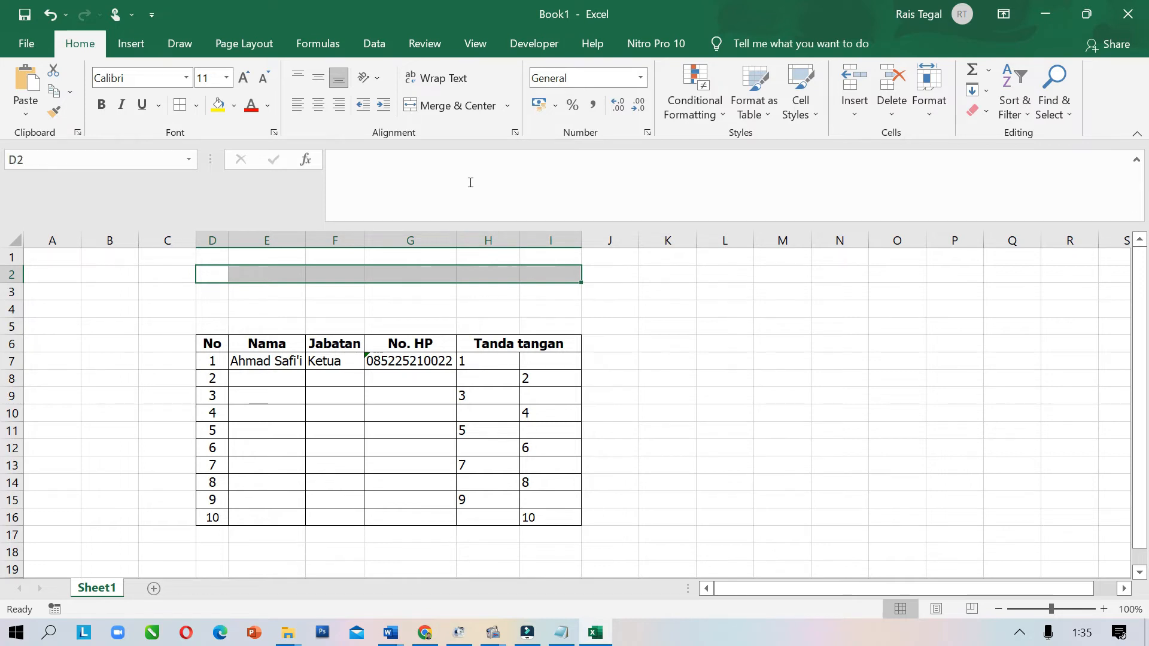
{"action": "left_click", "coordinate": [425, 105]}
{"action": "left_click_drag", "start_coordinate": [215, 294], "coordinate": [534, 289]}
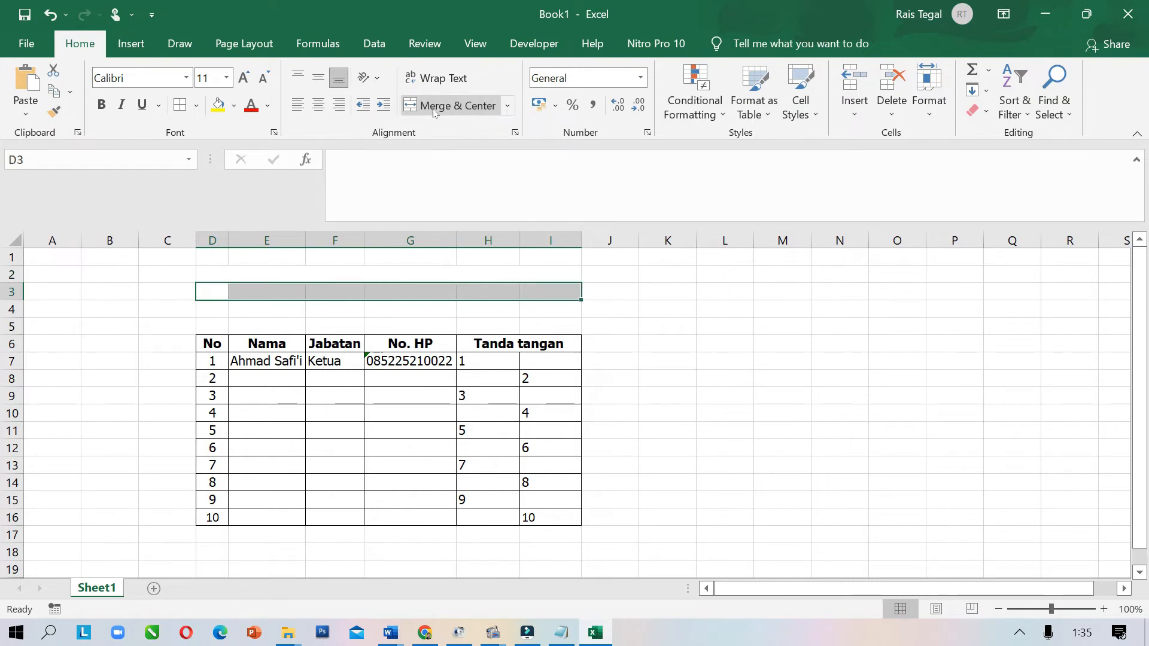
{"action": "left_click", "coordinate": [433, 107]}
Type DAFTAR HADIR RAPAT in row 2 and TIM PENGGERAK PKK KELURAHAN PESURUNGAN LOR in row 3
{"action": "left_click", "coordinate": [292, 275]}
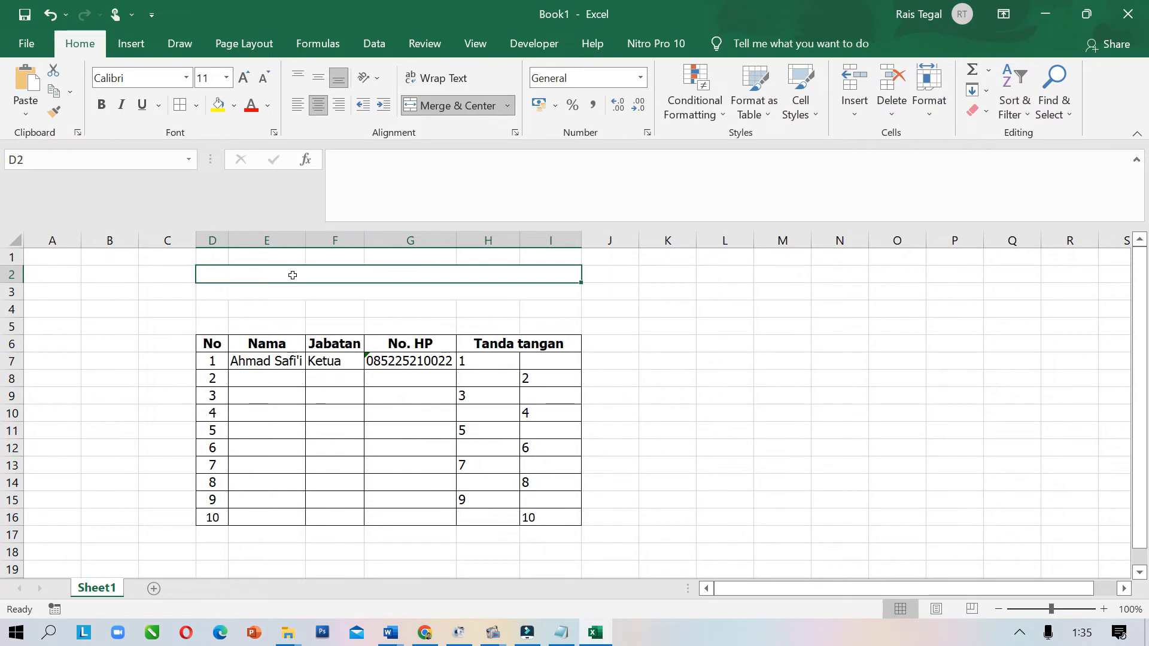
{"action": "key", "text": "Caps_Lock"}
{"action": "type", "text": "DAFTAR "}
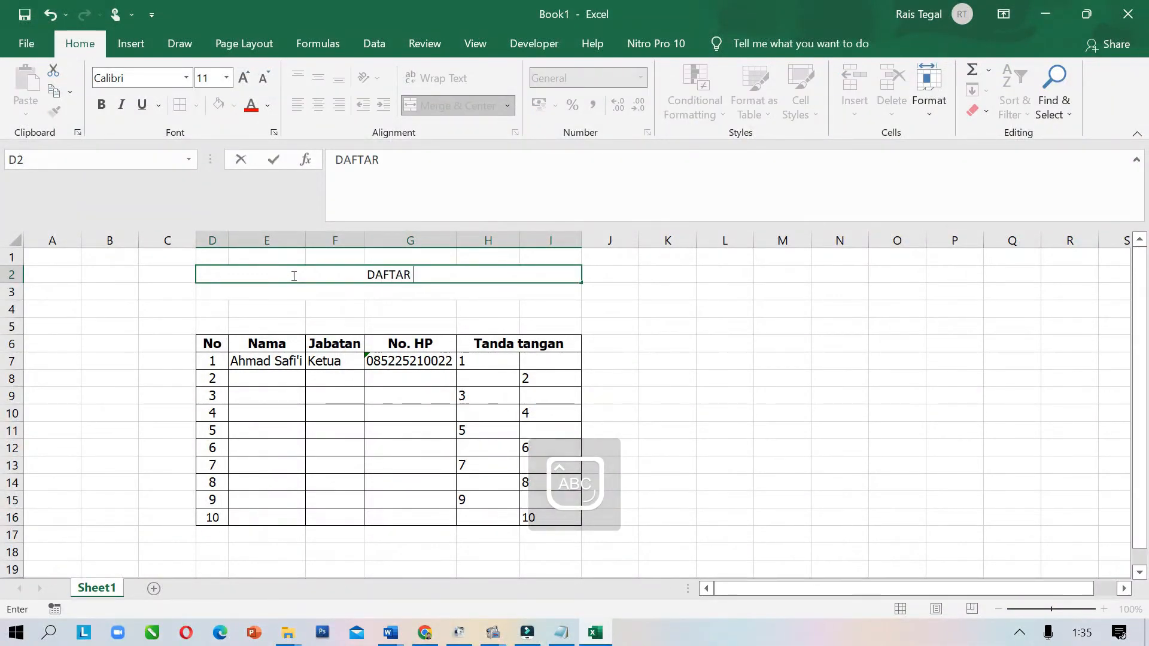
{"action": "type", "text": "HADIR "}
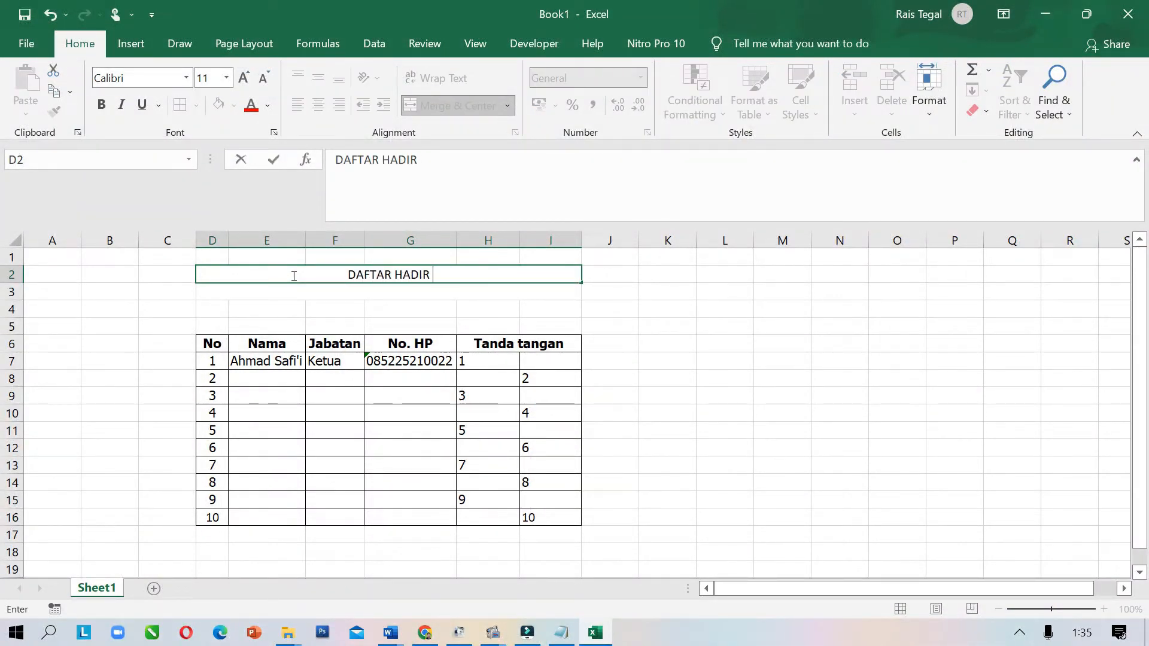
{"action": "type", "text": "RAPAT"}
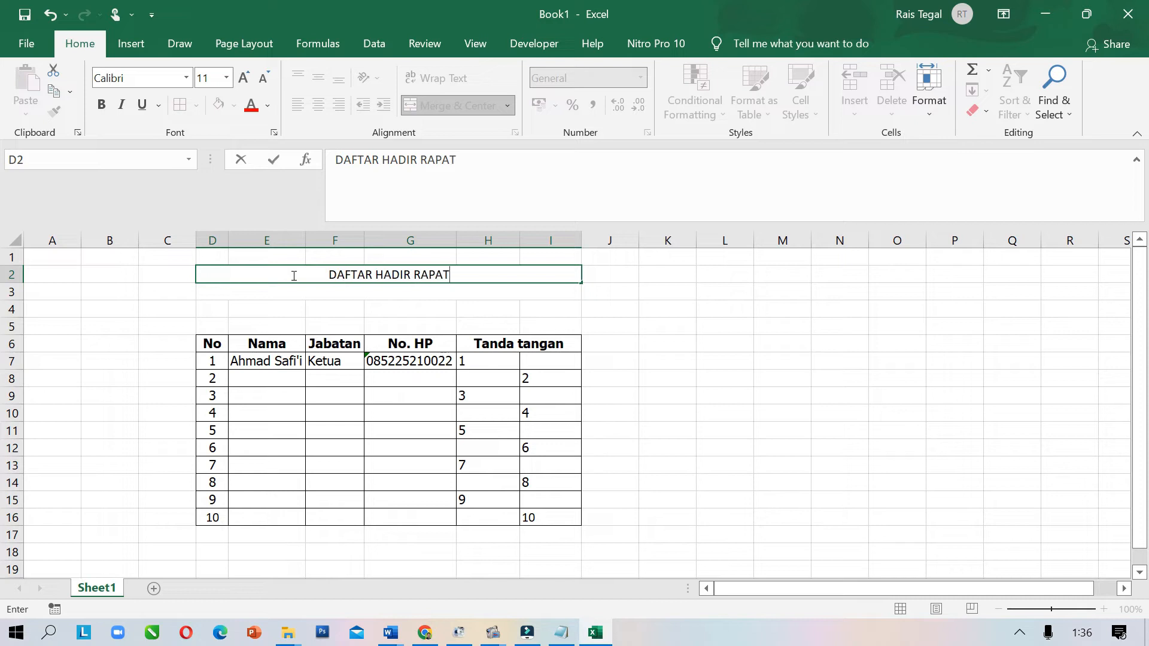
{"action": "key", "text": "Return"}
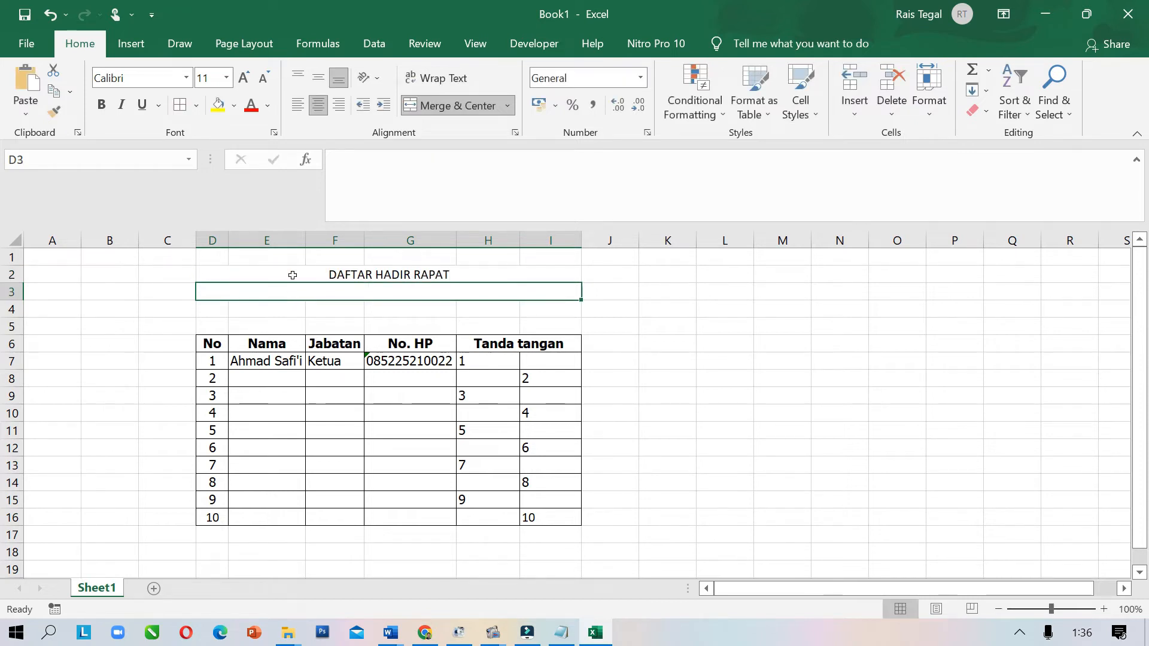
{"action": "double_click", "coordinate": [290, 293]}
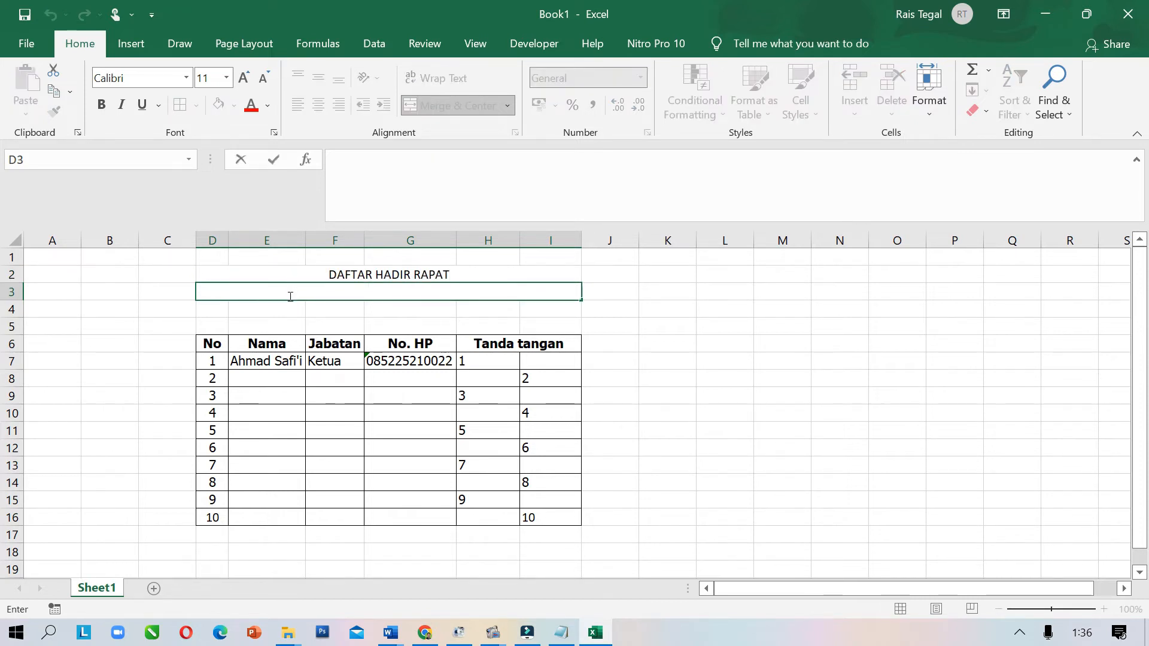
{"action": "type", "text": "P"}
{"action": "key", "text": "BackSpace"}
{"action": "type", "text": "TIM PEN"}
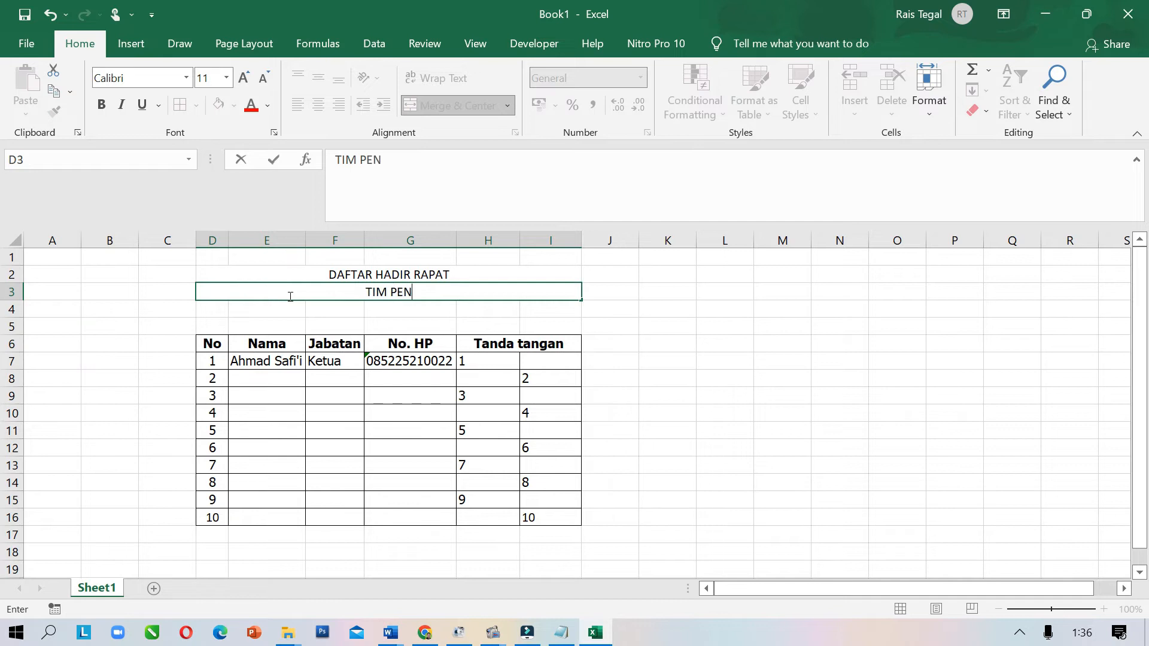
{"action": "type", "text": "GGERAK "}
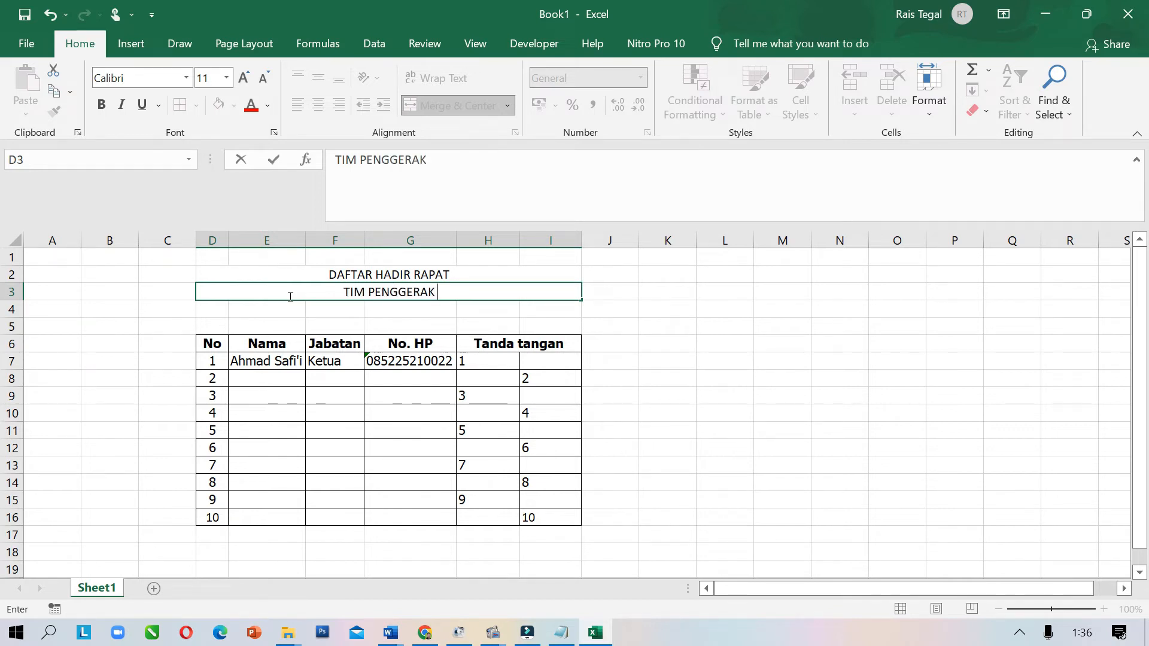
{"action": "type", "text": "PKK"}
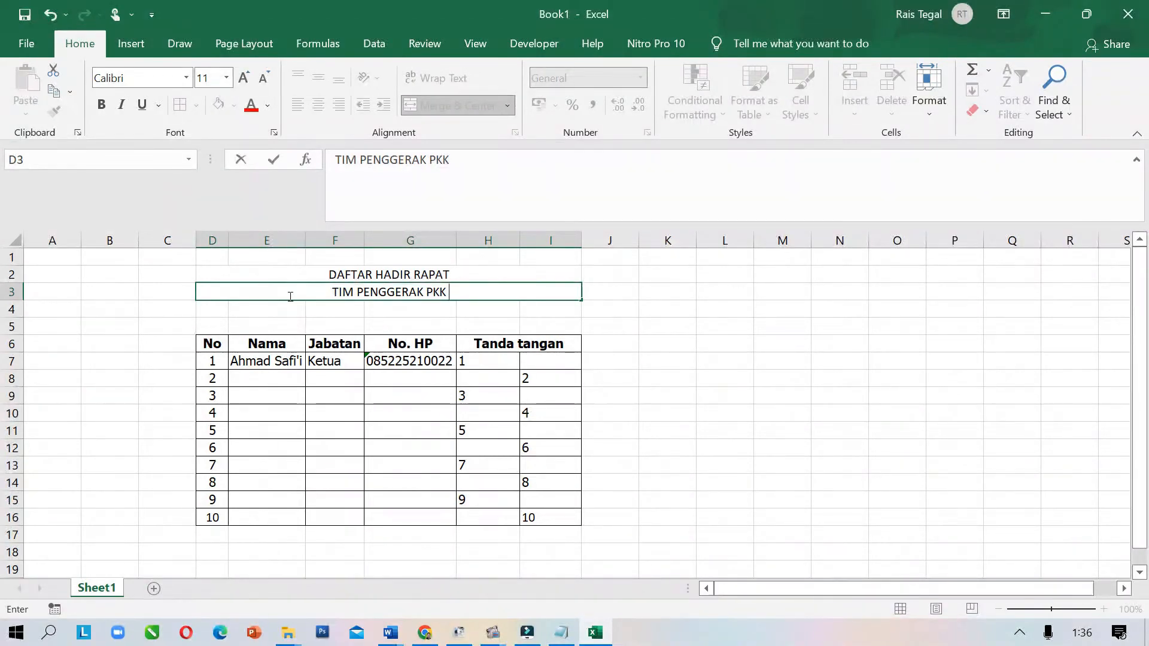
{"action": "type", "text": " KELU"}
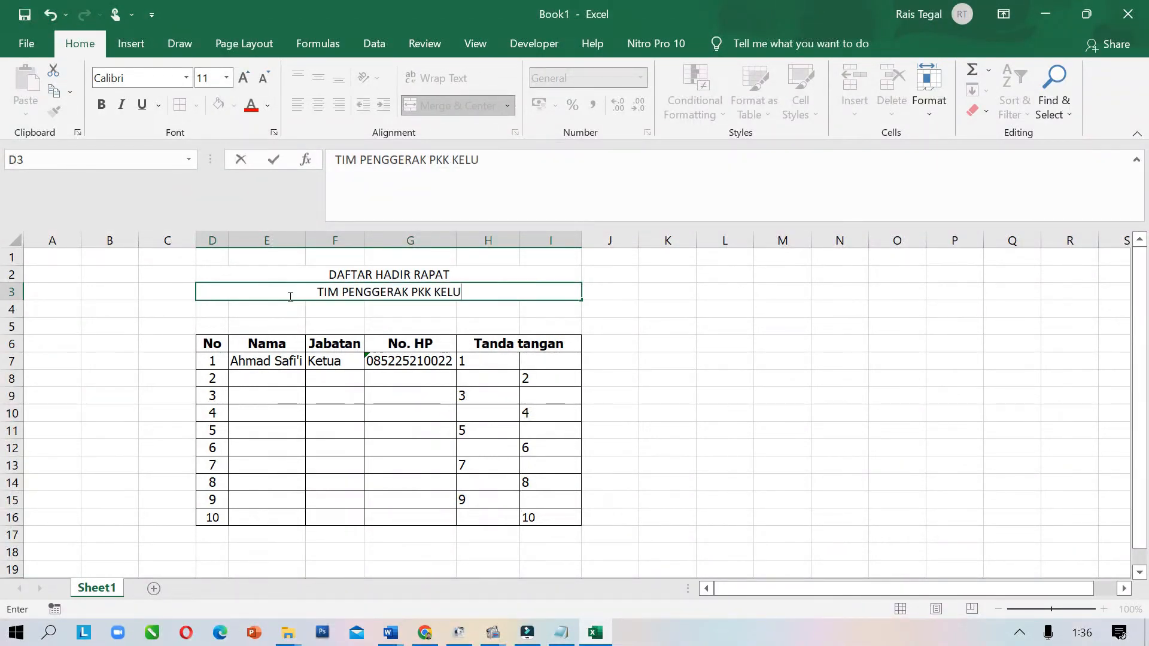
{"action": "type", "text": "RAHAN"}
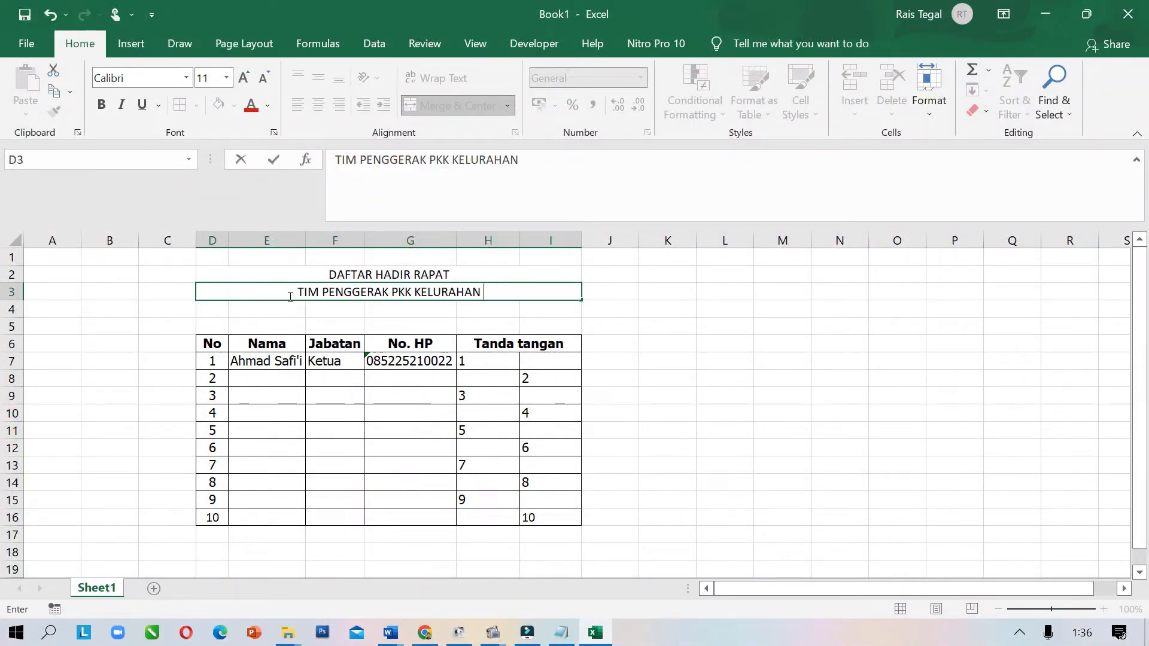
{"action": "type", "text": " PESURUNGAN"}
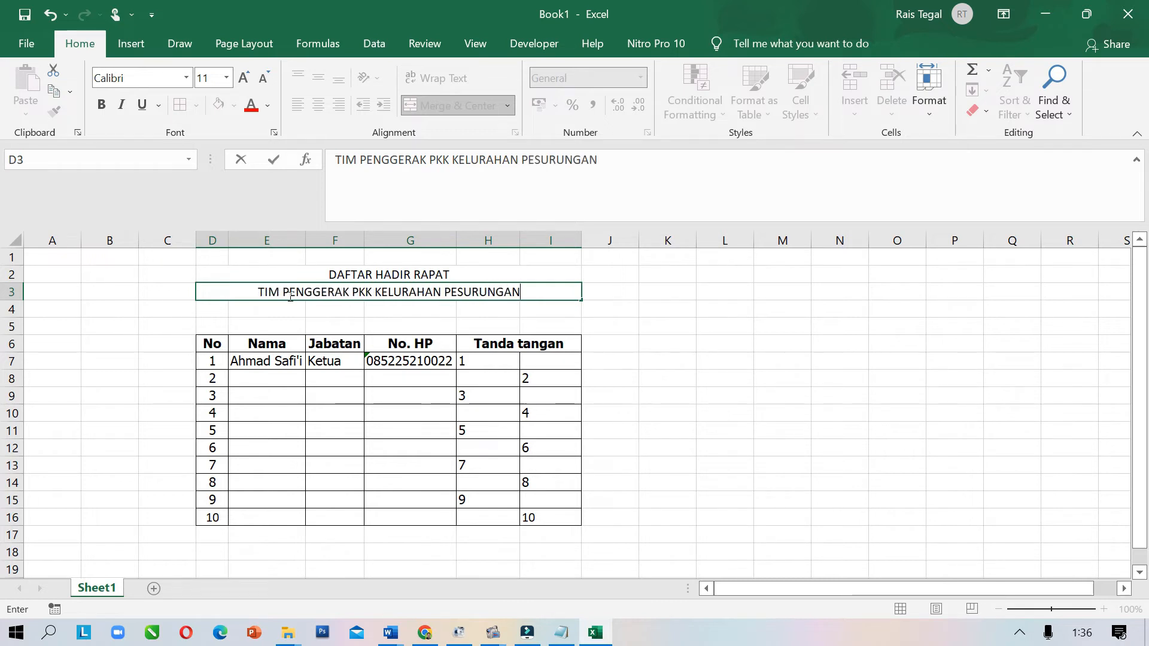
{"action": "type", "text": " LOR"}
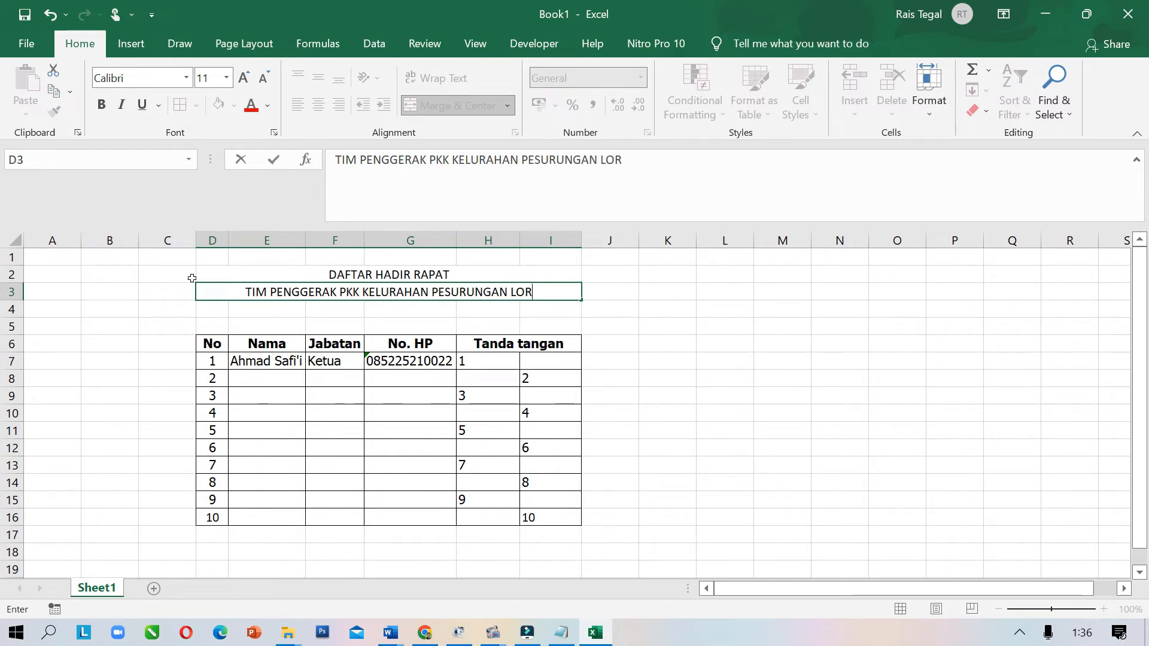
{"action": "left_click", "coordinate": [439, 308]}
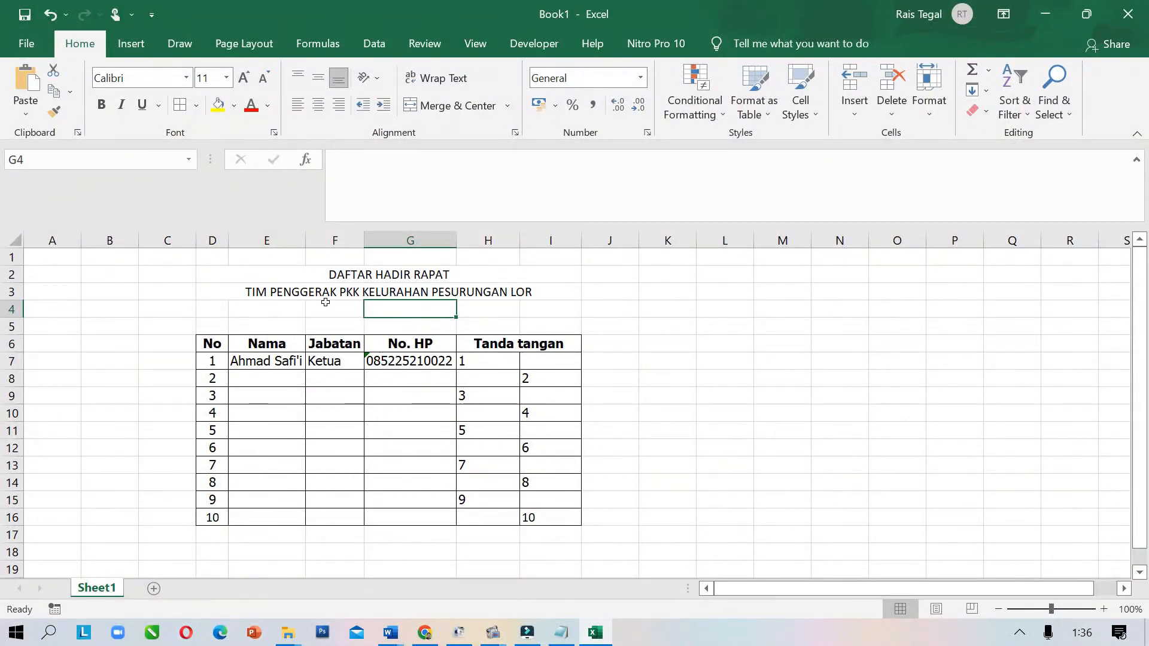
Enter PEMERINTAH KOTA TEGAL in D4 and merge and centre it across D4:I4
{"action": "left_click", "coordinate": [208, 303]}
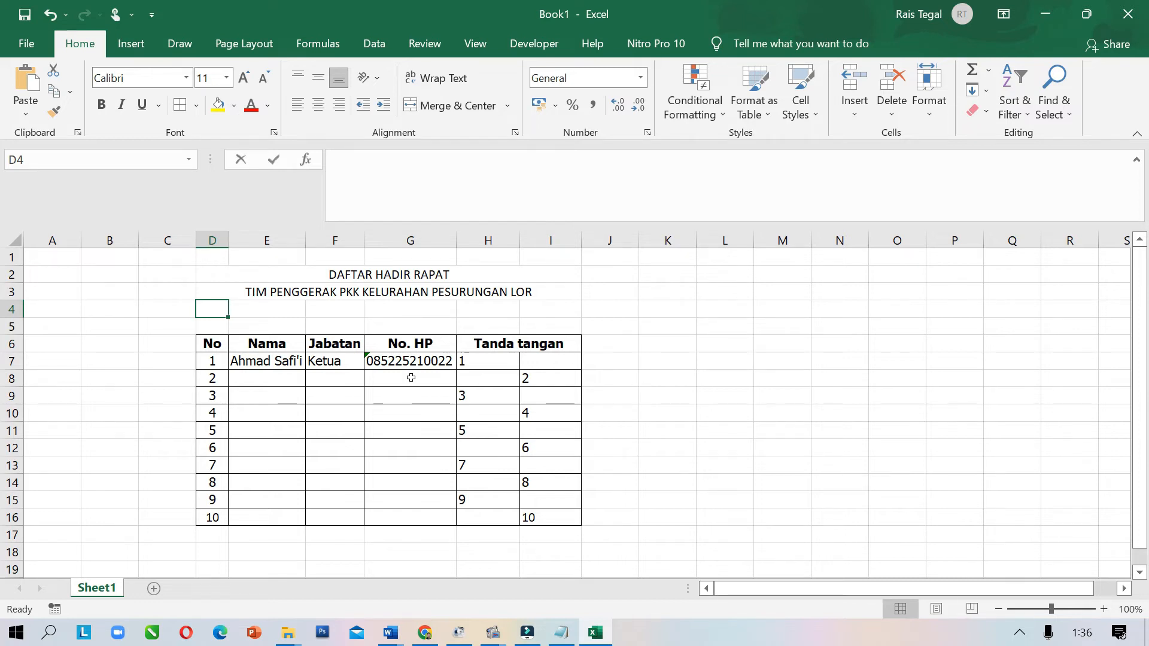
{"action": "type", "text": "KOTA"}
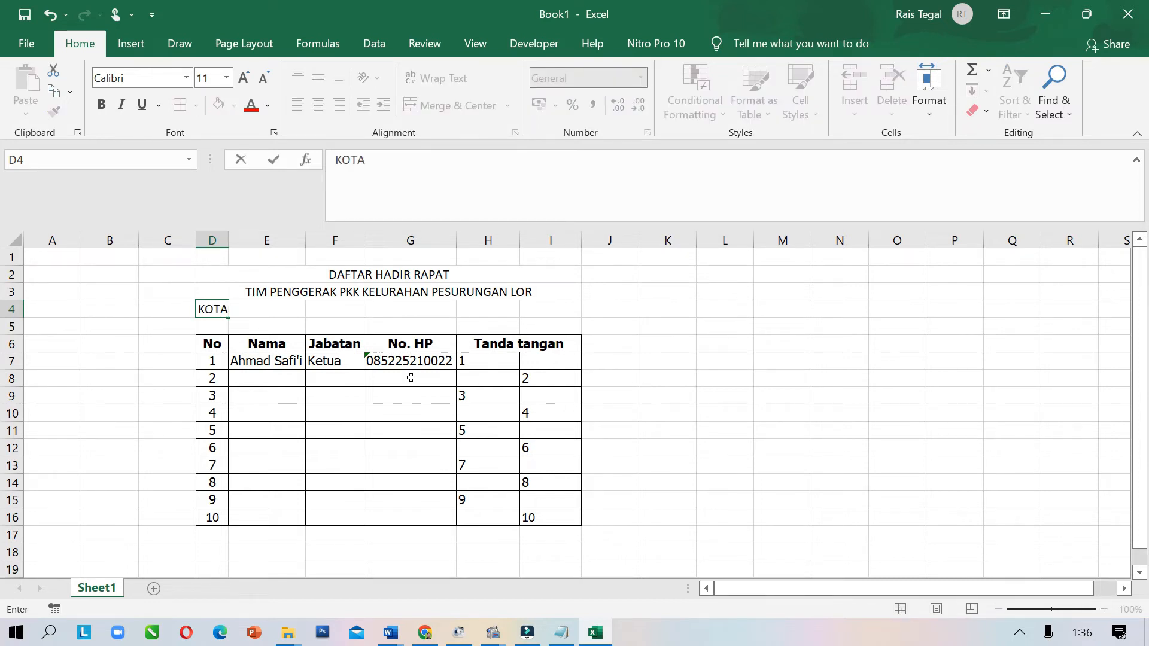
{"action": "key", "text": "BackSpace"}
{"action": "key", "text": "BackSpace"}
{"action": "key", "text": "BackSpace"}
{"action": "key", "text": "BackSpace"}
{"action": "type", "text": "PEMERINTAH K"}
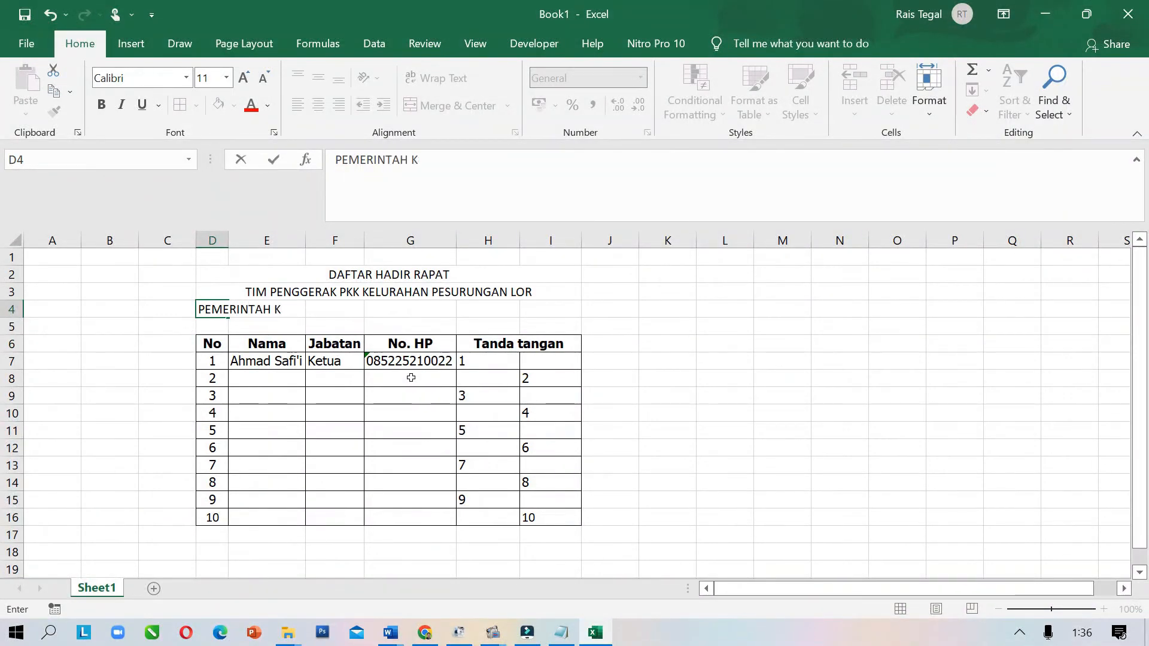
{"action": "type", "text": "OTA TEGAL"}
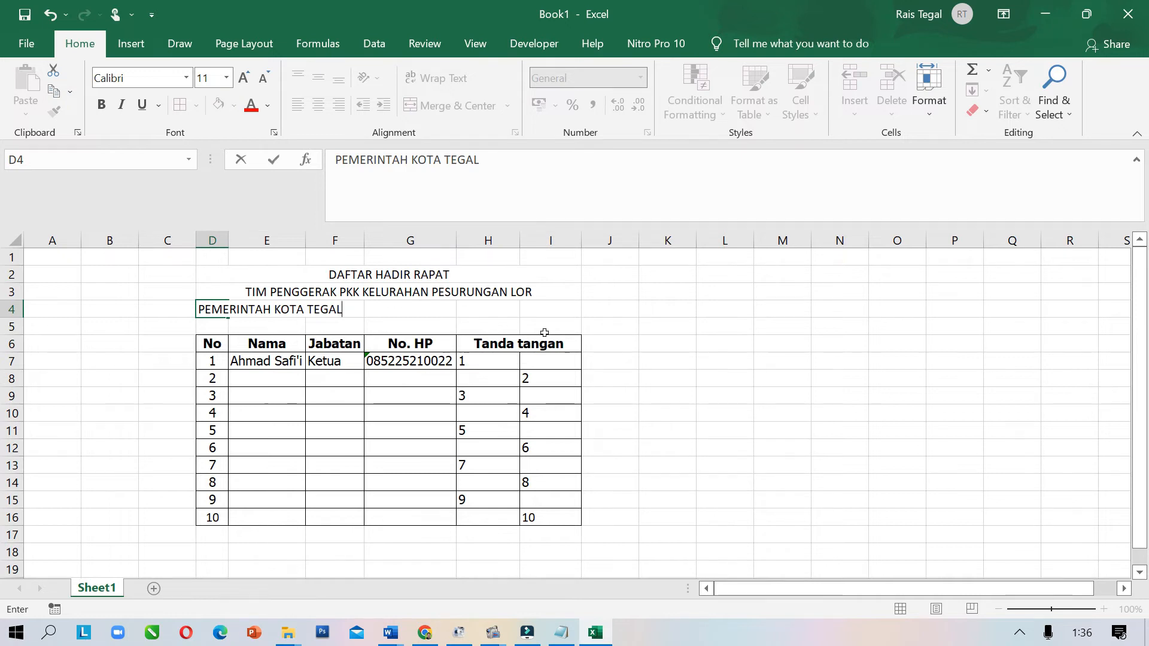
{"action": "left_click", "coordinate": [573, 323]}
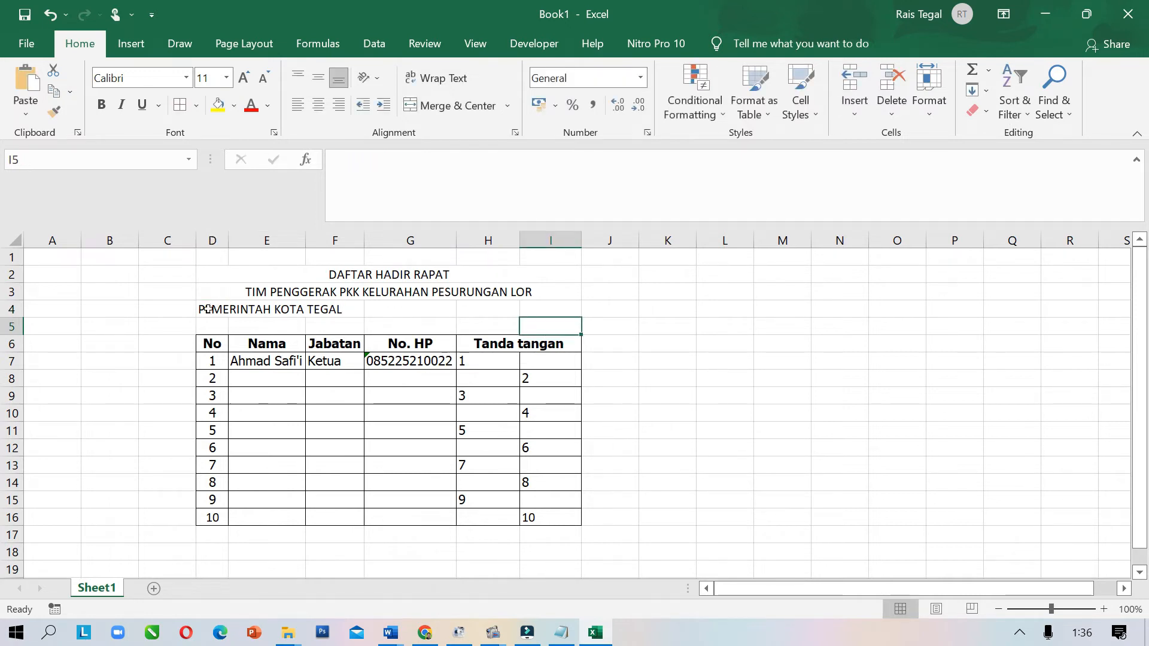
{"action": "left_click_drag", "start_coordinate": [207, 309], "coordinate": [541, 306]}
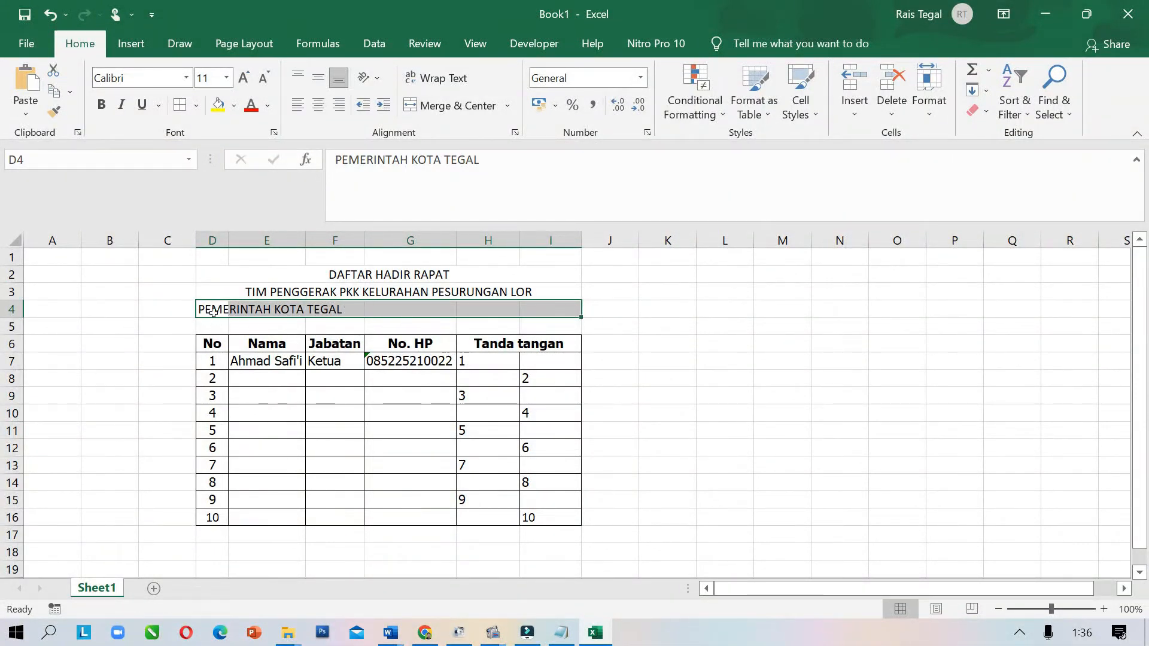
{"action": "left_click", "coordinate": [437, 108]}
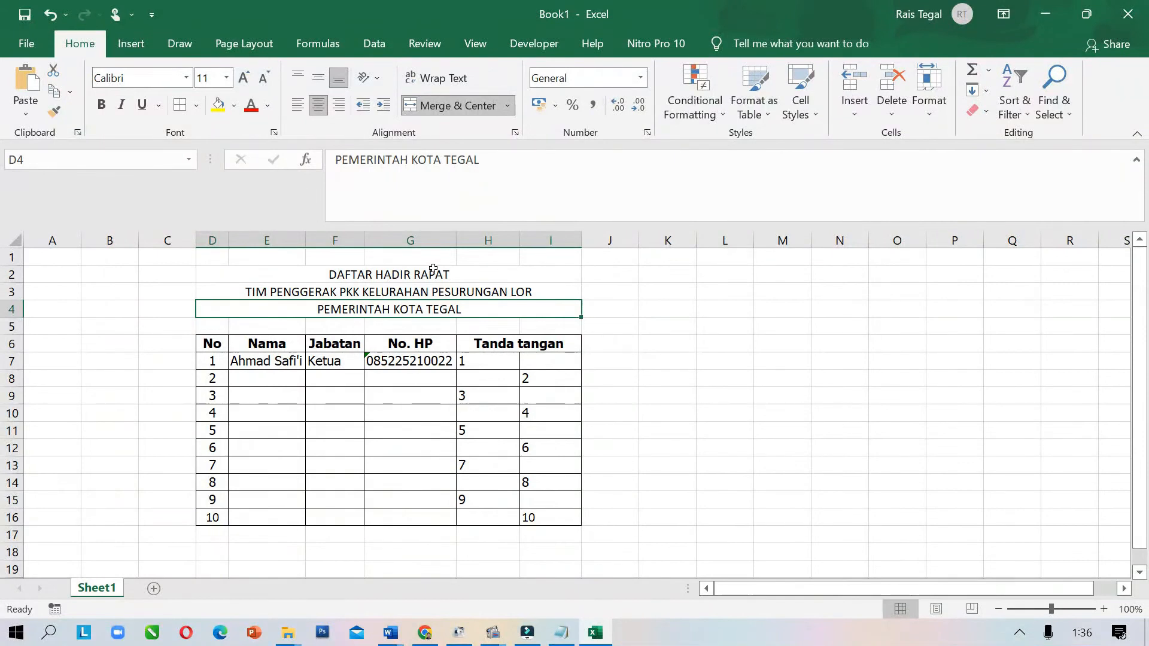
Make the three title lines in D2:I4 bold
{"action": "left_click_drag", "start_coordinate": [435, 273], "coordinate": [435, 309]}
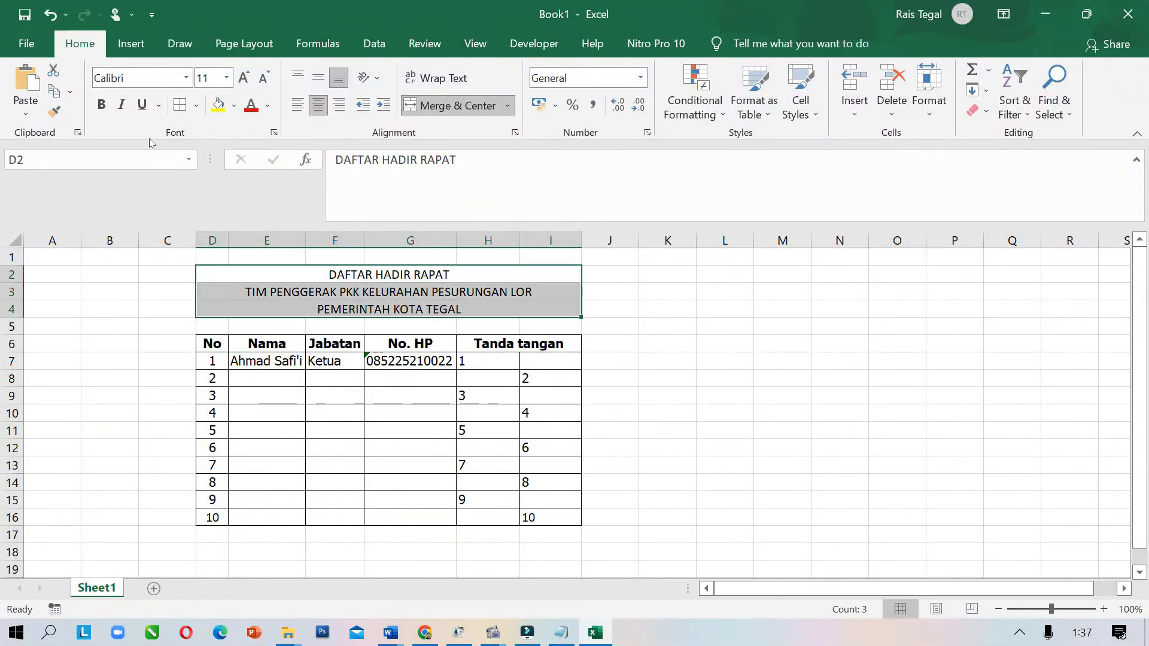
{"action": "left_click", "coordinate": [101, 104]}
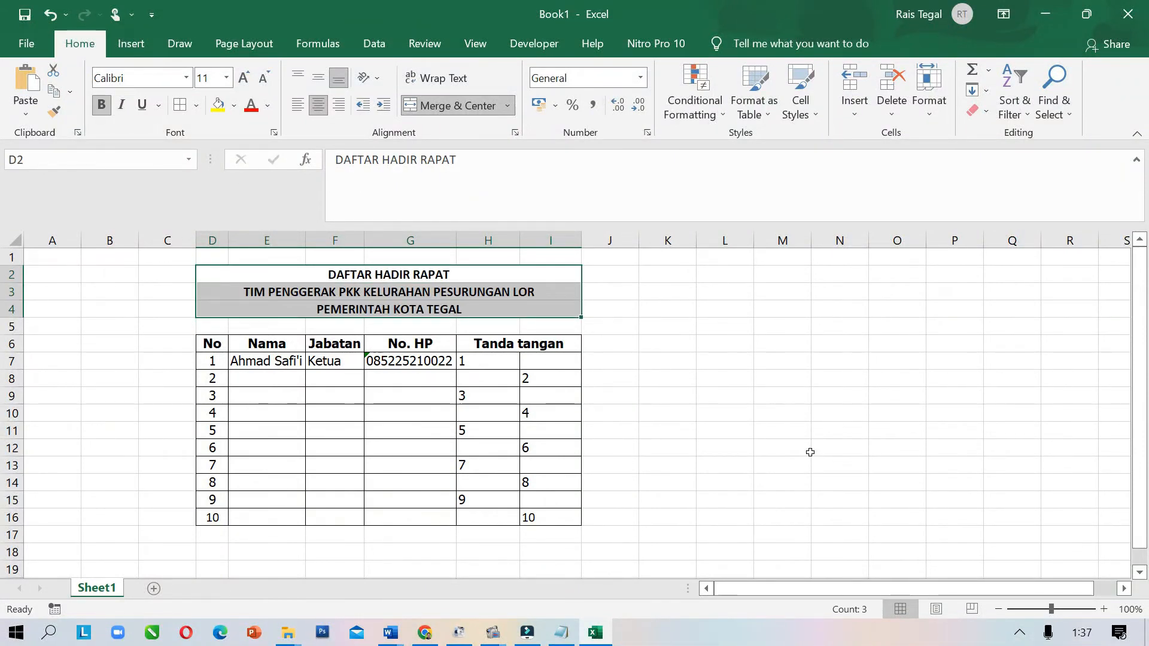
{"action": "left_click", "coordinate": [790, 442]}
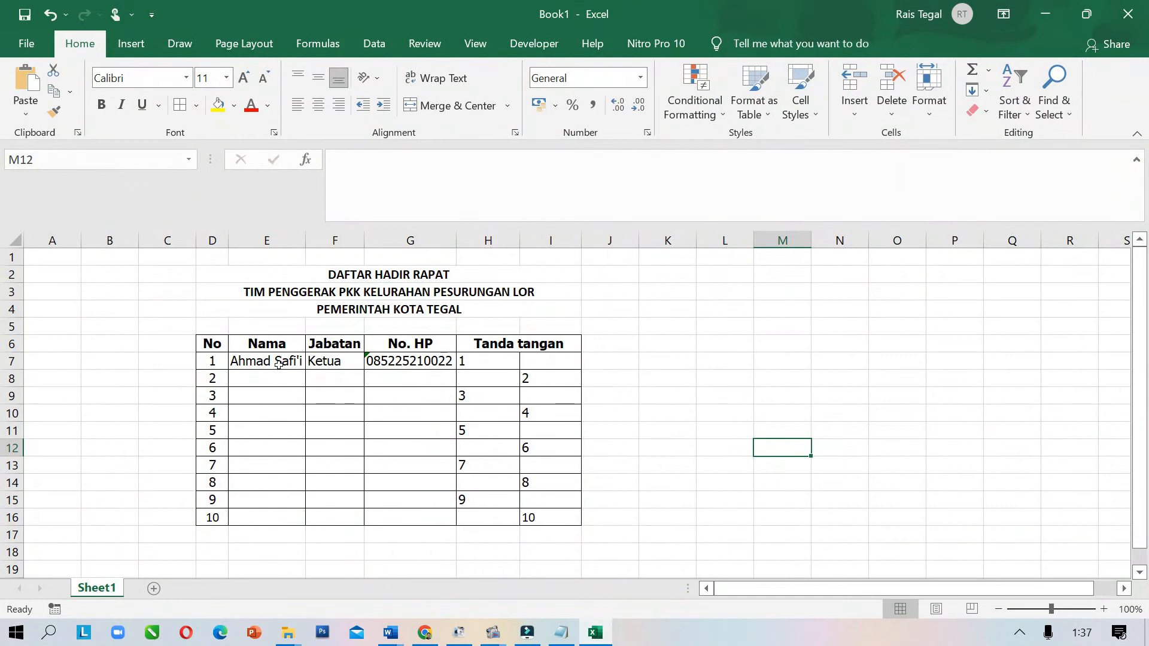
Set the row height of table rows 7 to 16 to 26
{"action": "left_click_drag", "start_coordinate": [279, 364], "coordinate": [277, 518]}
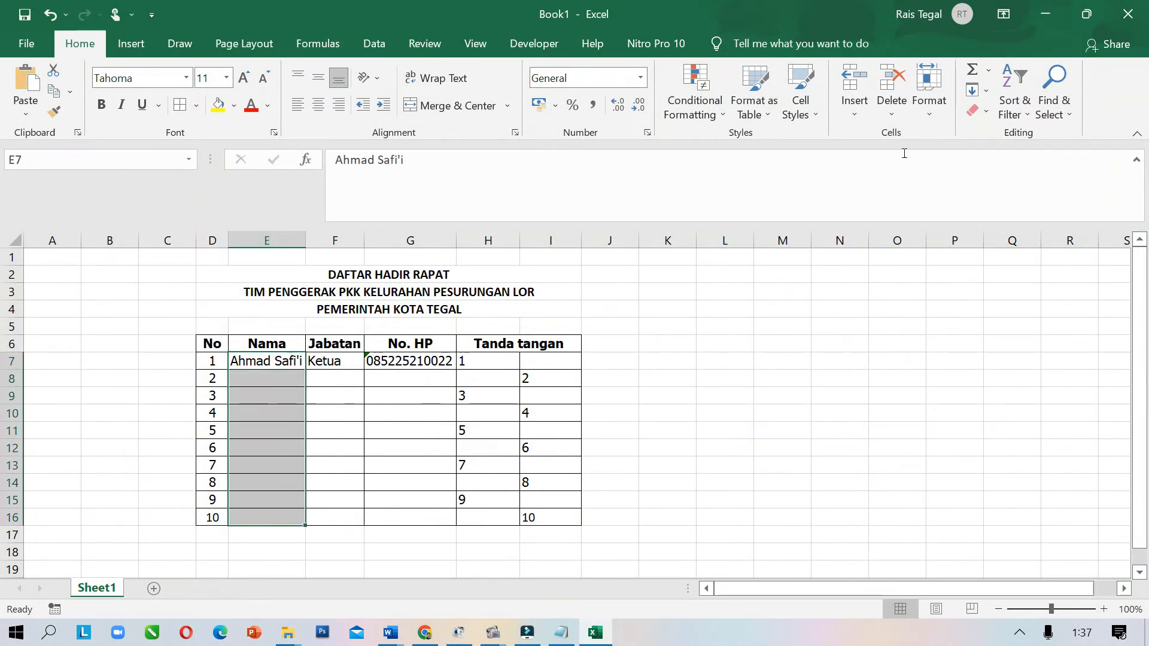
{"action": "left_click", "coordinate": [929, 98]}
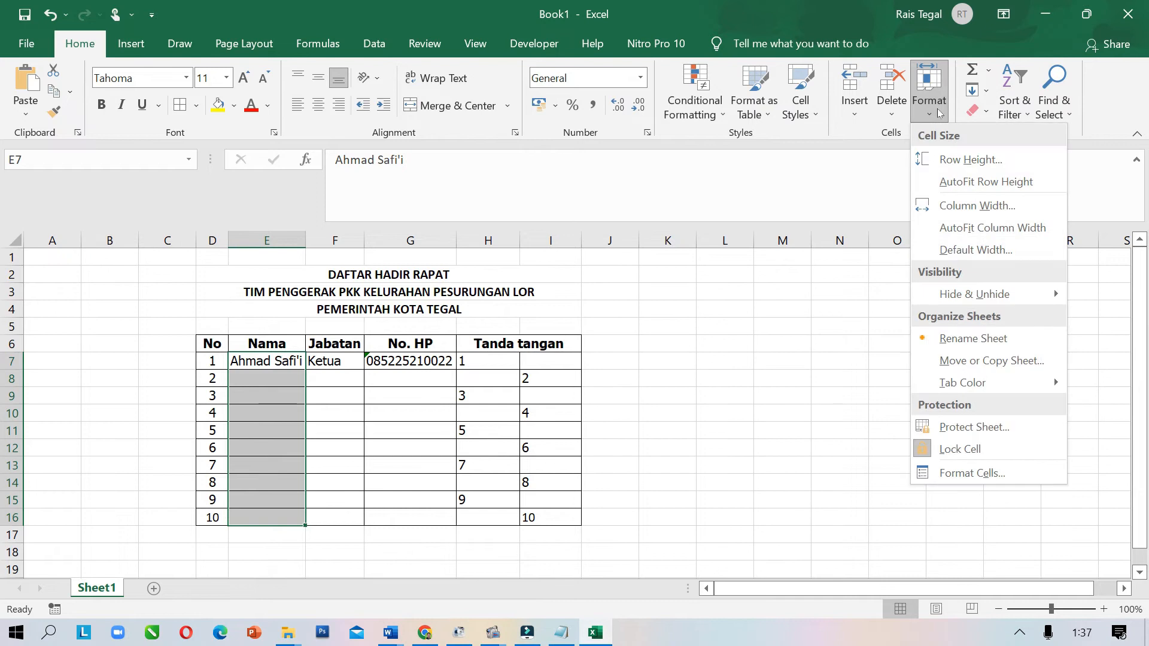
{"action": "left_click", "coordinate": [944, 160]}
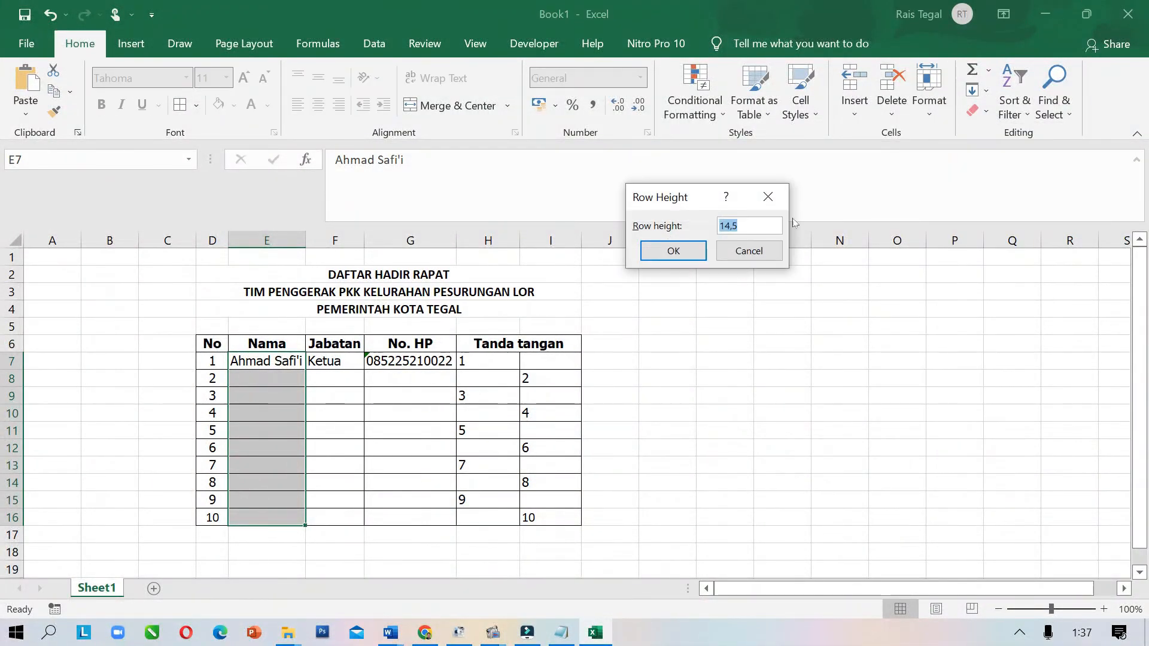
{"action": "left_click_drag", "start_coordinate": [748, 227], "coordinate": [722, 225]}
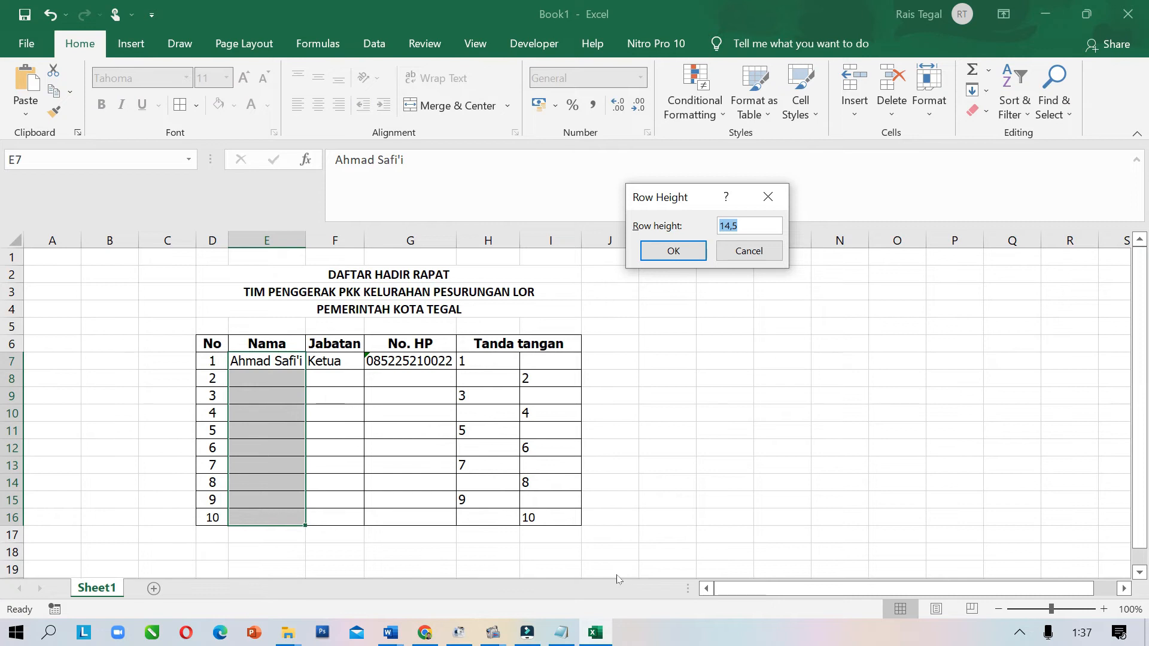
{"action": "type", "text": "26"}
{"action": "left_click", "coordinate": [672, 251]}
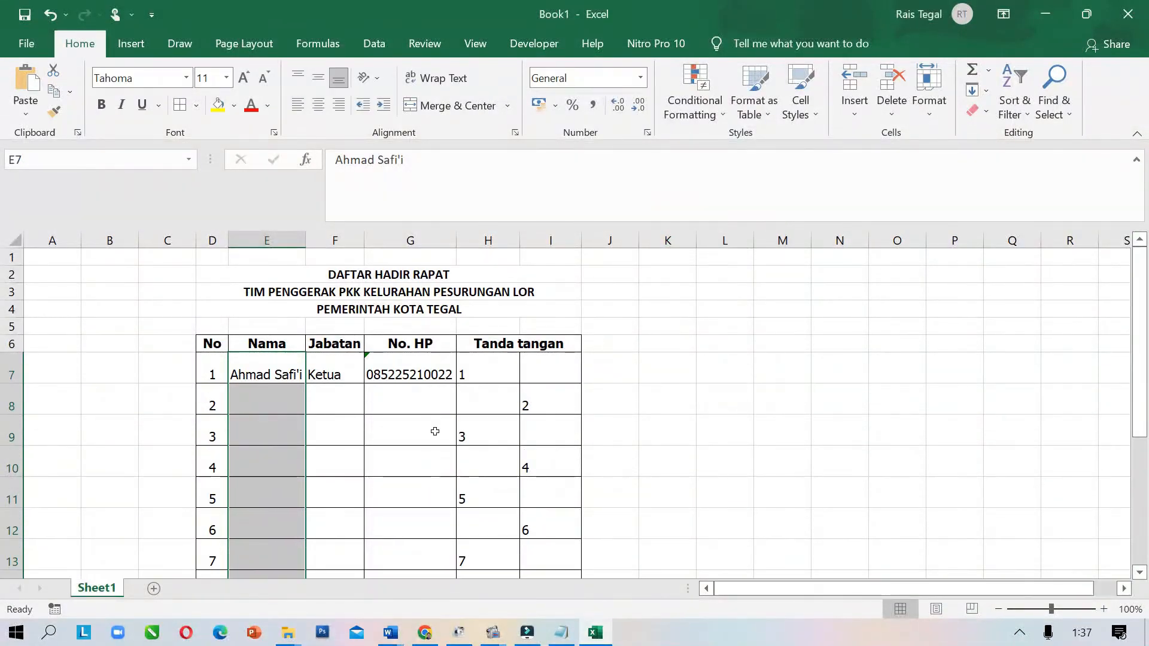
{"action": "scroll", "coordinate": [276, 402], "scroll_direction": "down", "scroll_amount": 2}
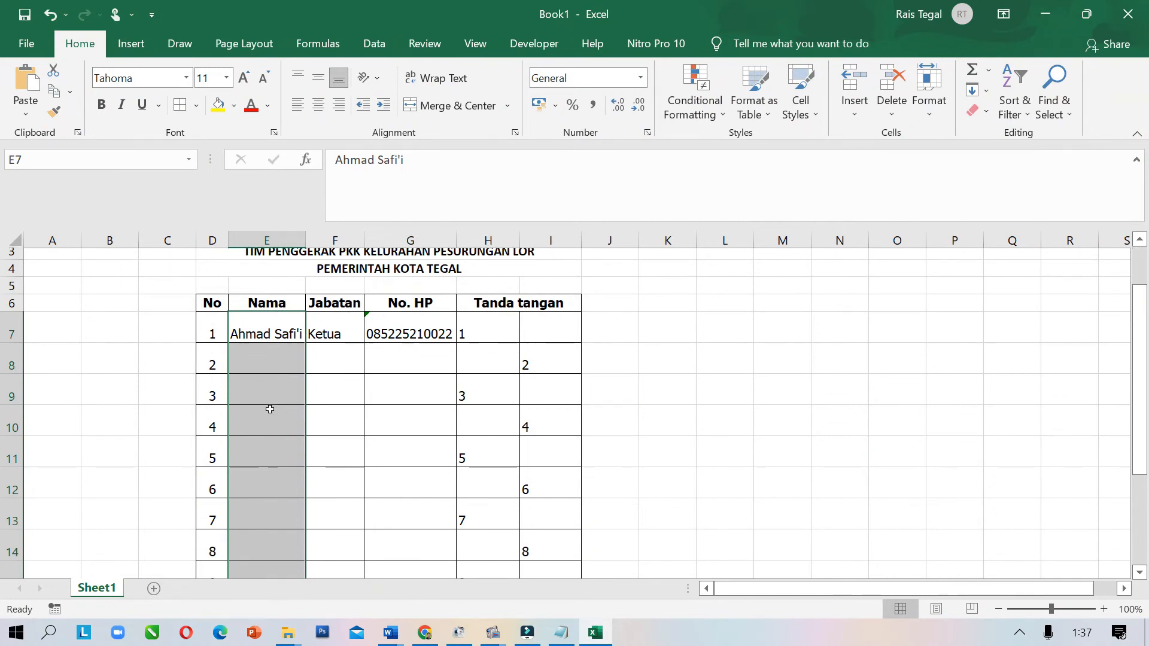
{"action": "scroll", "coordinate": [274, 401], "scroll_direction": "up", "scroll_amount": 2}
{"action": "scroll", "coordinate": [282, 388], "scroll_direction": "down", "scroll_amount": 2}
{"action": "scroll", "coordinate": [285, 384], "scroll_direction": "down", "scroll_amount": 1, "text": "ctrl"}
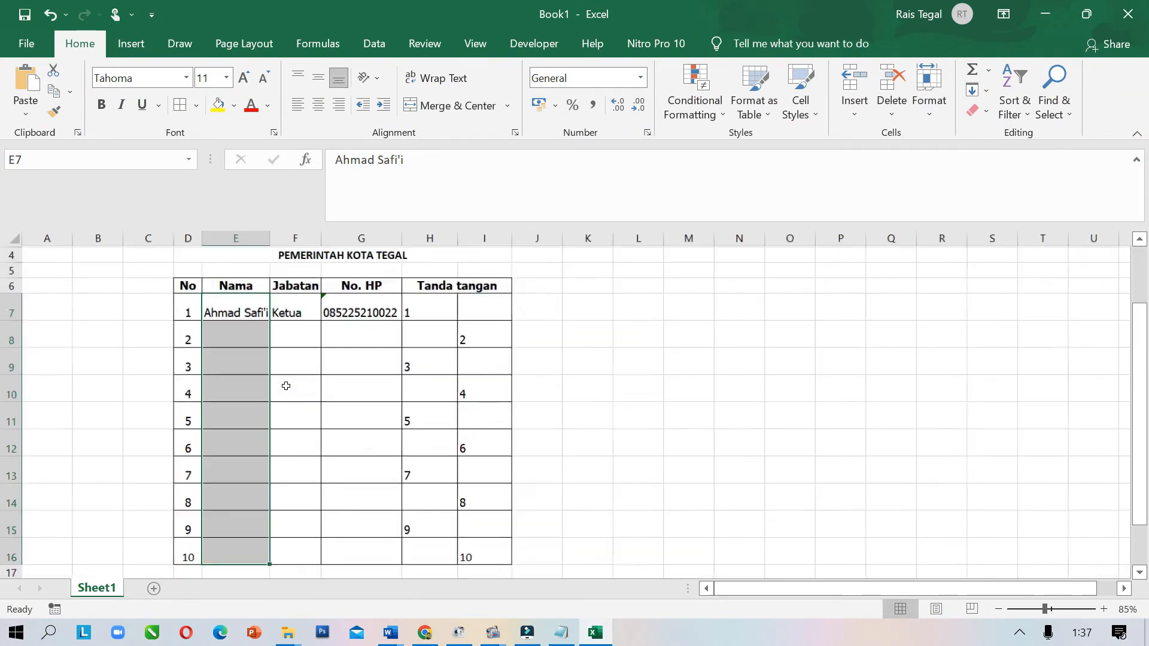
{"action": "left_click", "coordinate": [615, 361]}
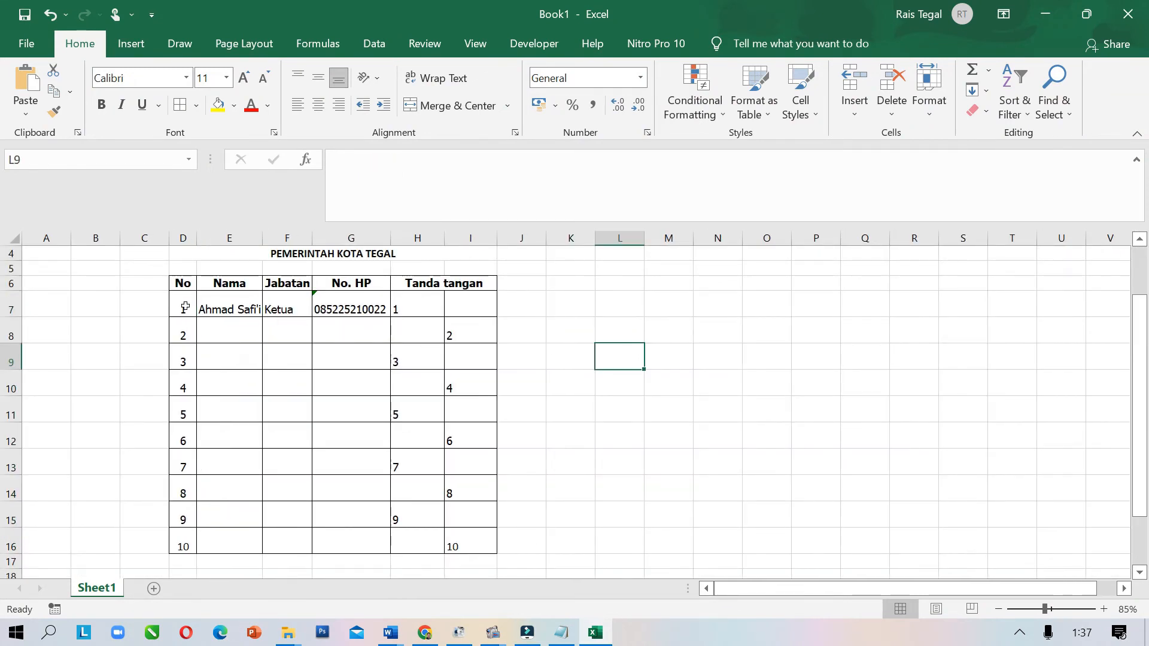
Middle-align the No numbers, the row 7 entries and the Tanda tangan numbers (H7:I16)
{"action": "left_click_drag", "start_coordinate": [185, 306], "coordinate": [185, 545]}
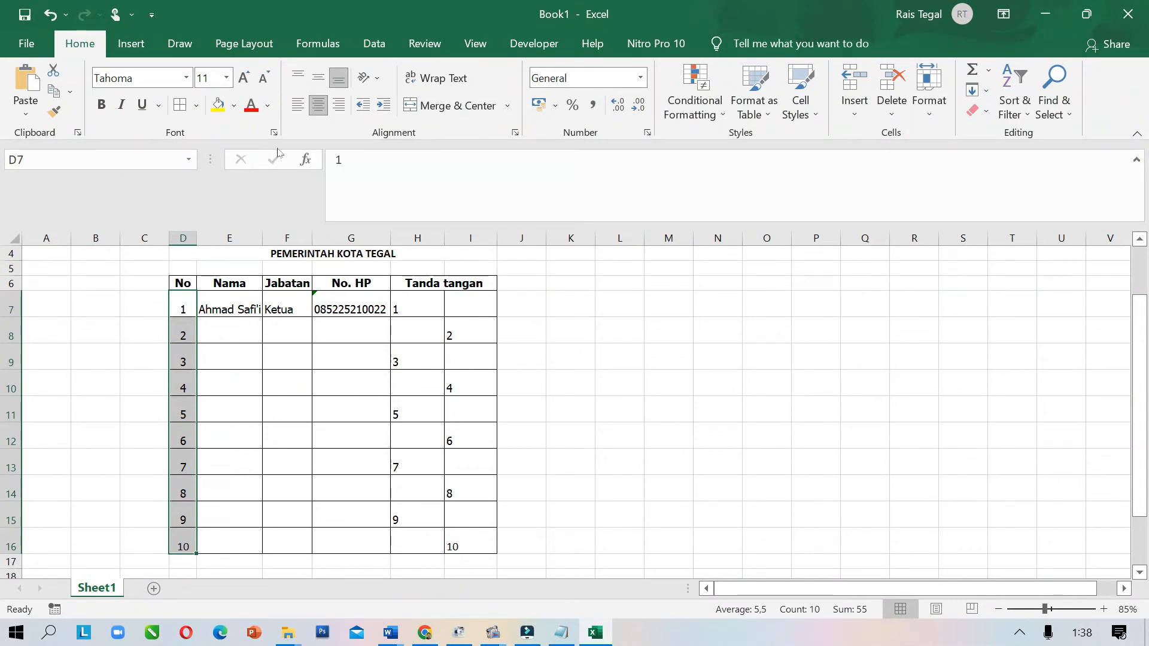
{"action": "left_click", "coordinate": [317, 76]}
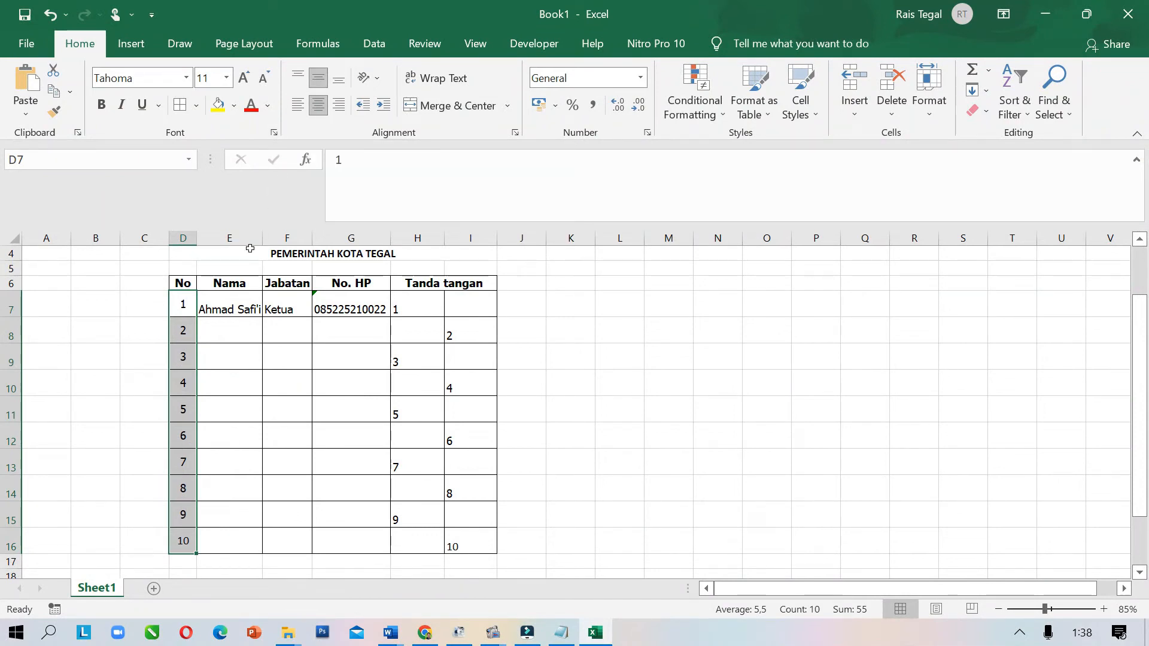
{"action": "left_click_drag", "start_coordinate": [225, 307], "coordinate": [380, 308]}
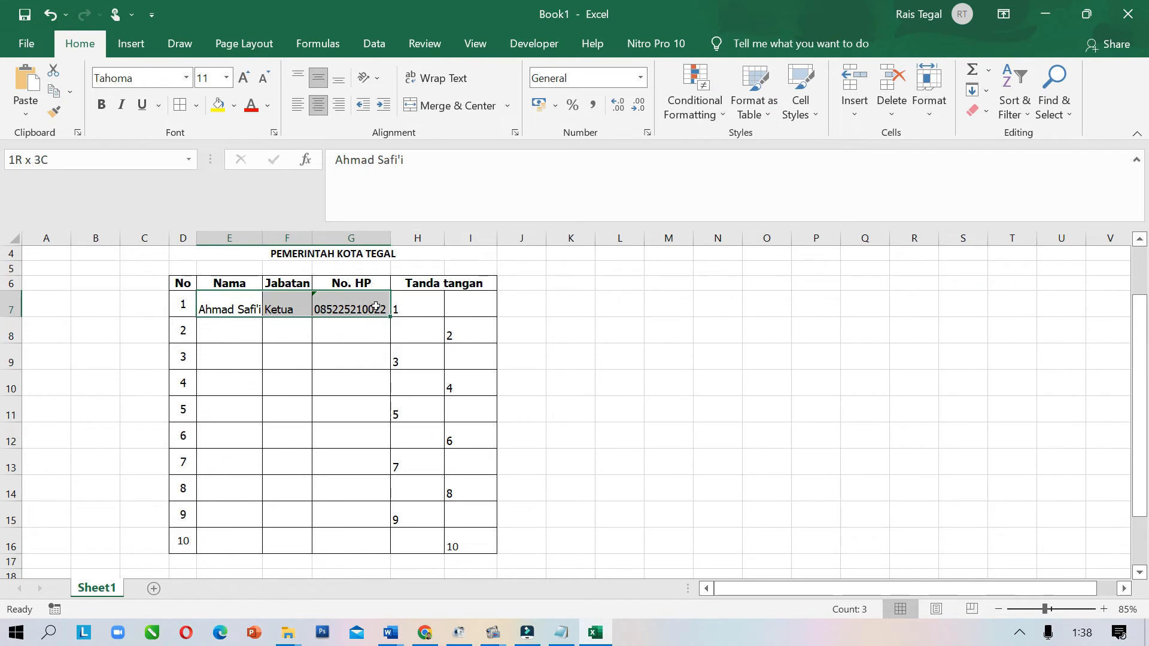
{"action": "left_click", "coordinate": [317, 78]}
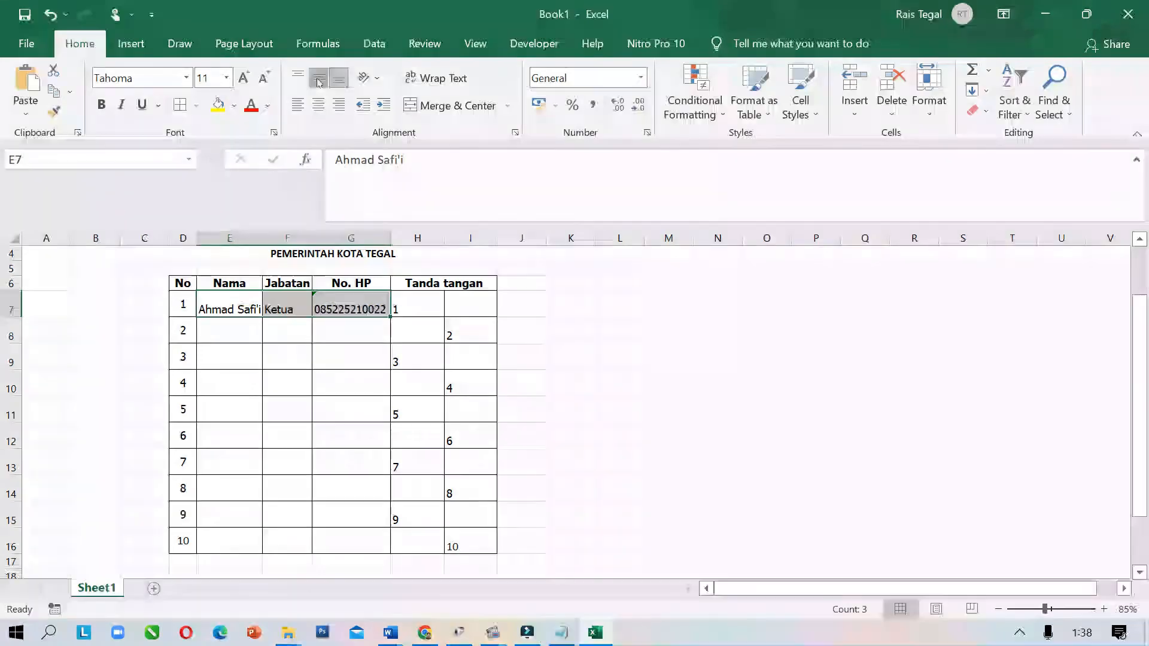
{"action": "left_click", "coordinate": [569, 329]}
{"action": "left_click_drag", "start_coordinate": [415, 298], "coordinate": [453, 542]}
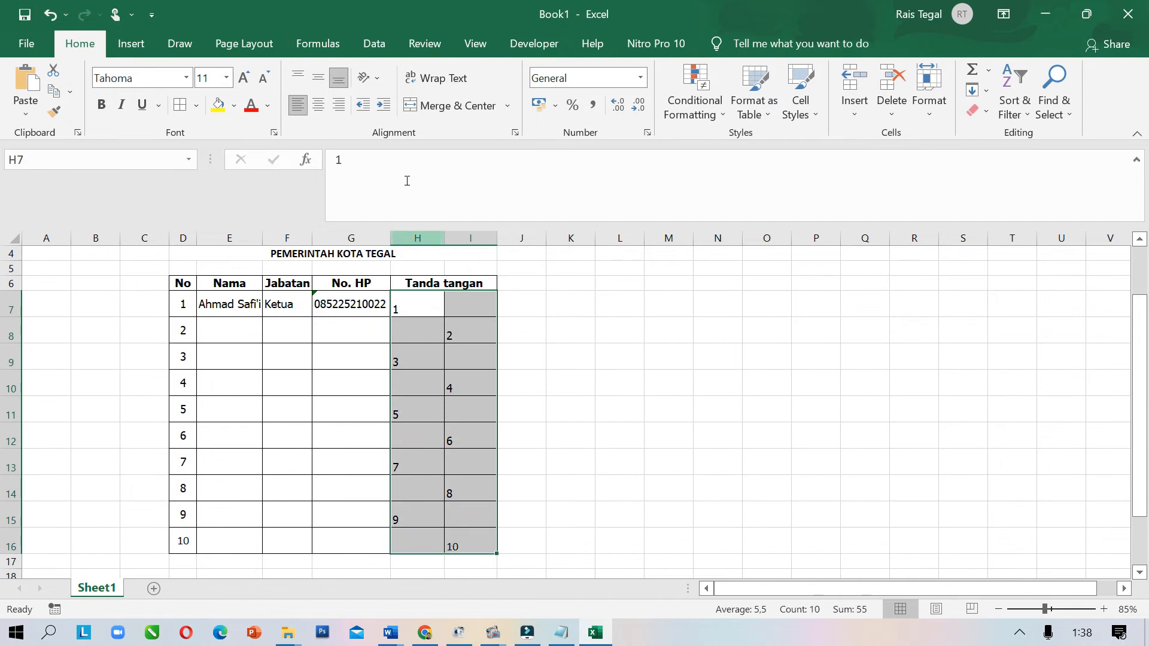
{"action": "left_click", "coordinate": [317, 76]}
{"action": "left_click", "coordinate": [630, 426]}
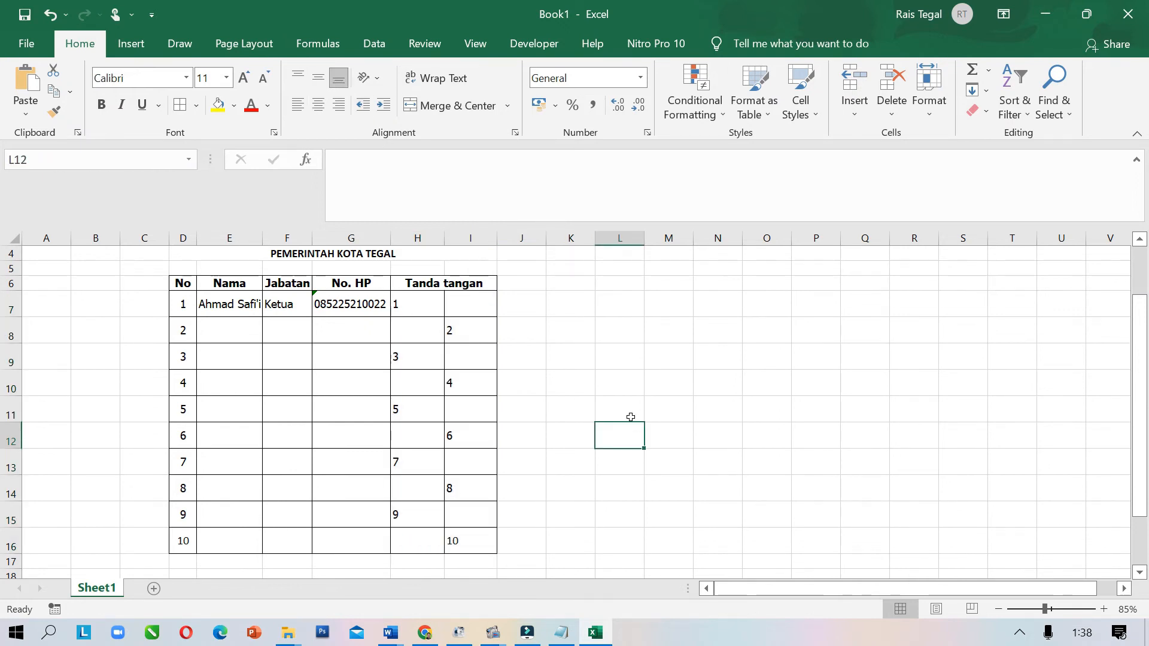
{"action": "scroll", "coordinate": [532, 406], "scroll_direction": "up", "scroll_amount": 1}
{"action": "left_click_drag", "start_coordinate": [277, 268], "coordinate": [455, 299]}
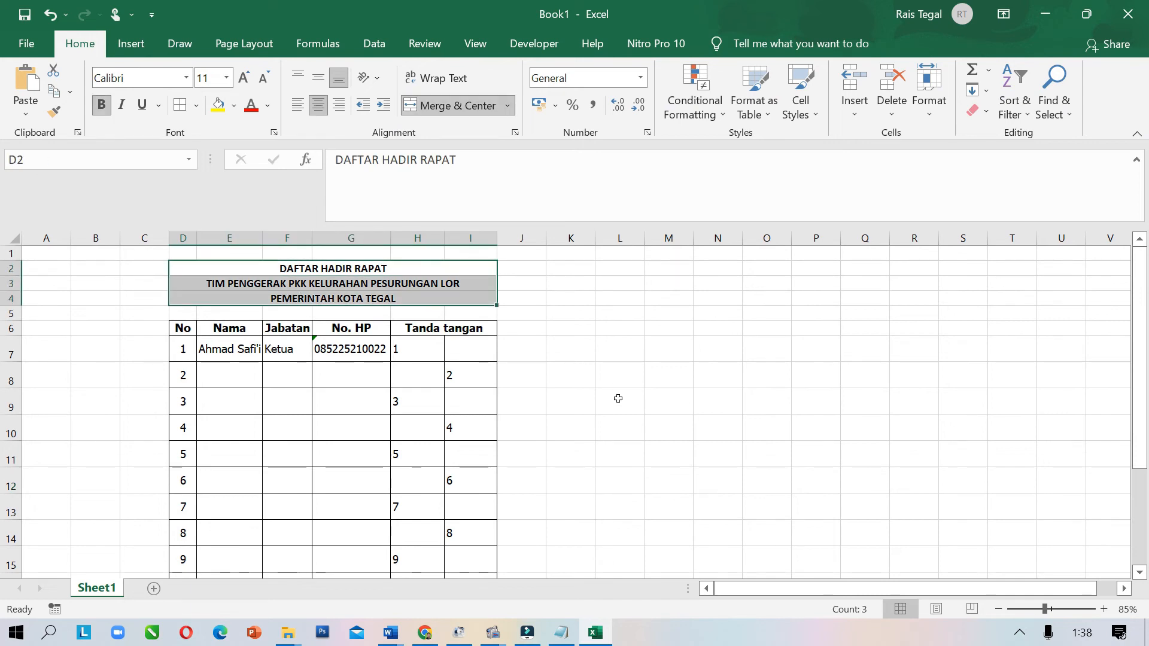
{"action": "scroll", "coordinate": [618, 398], "scroll_direction": "down", "scroll_amount": 1}
{"action": "left_click", "coordinate": [590, 410]}
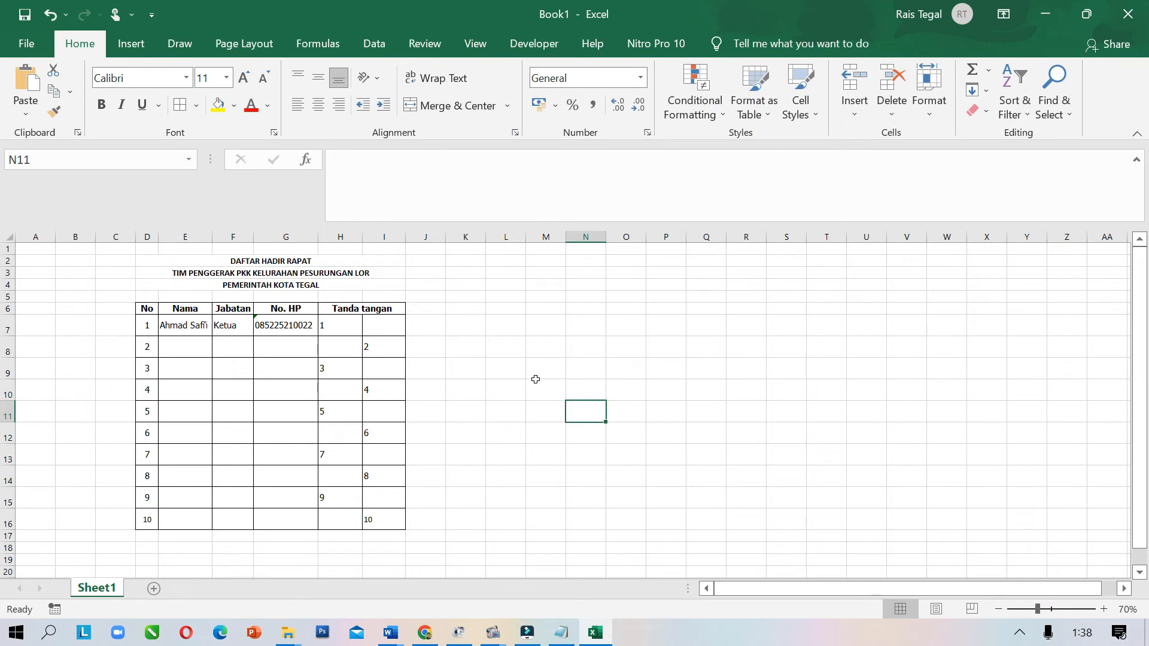
{"action": "scroll", "coordinate": [494, 349], "scroll_direction": "up", "scroll_amount": 1}
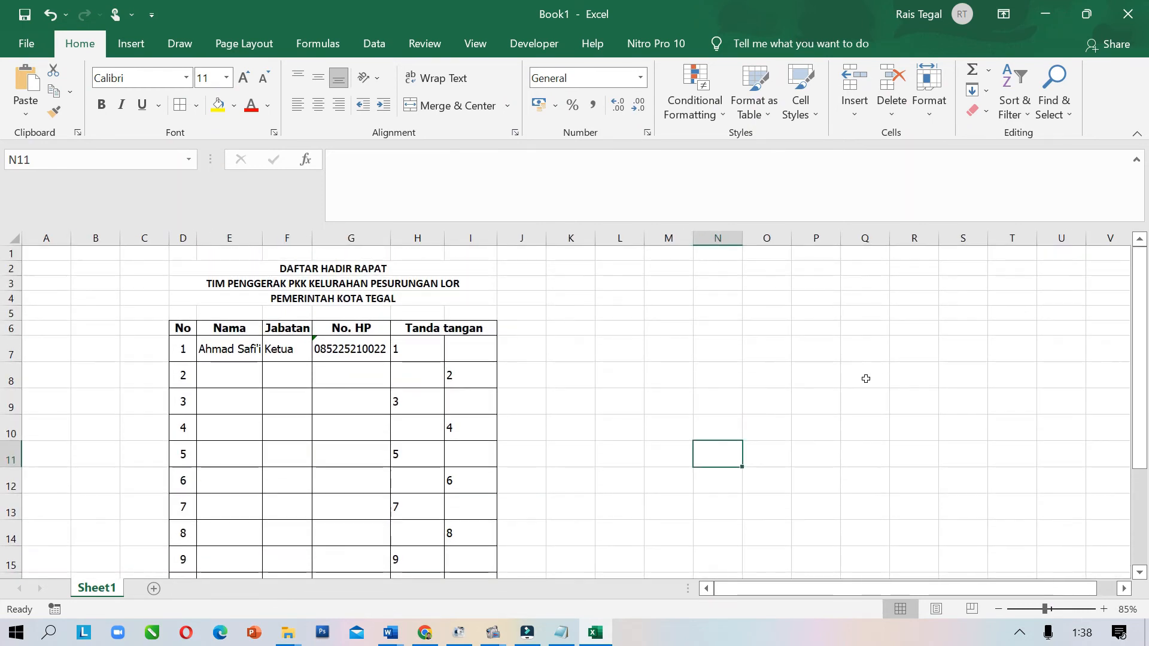
{"action": "scroll", "coordinate": [867, 377], "scroll_direction": "down", "scroll_amount": 1}
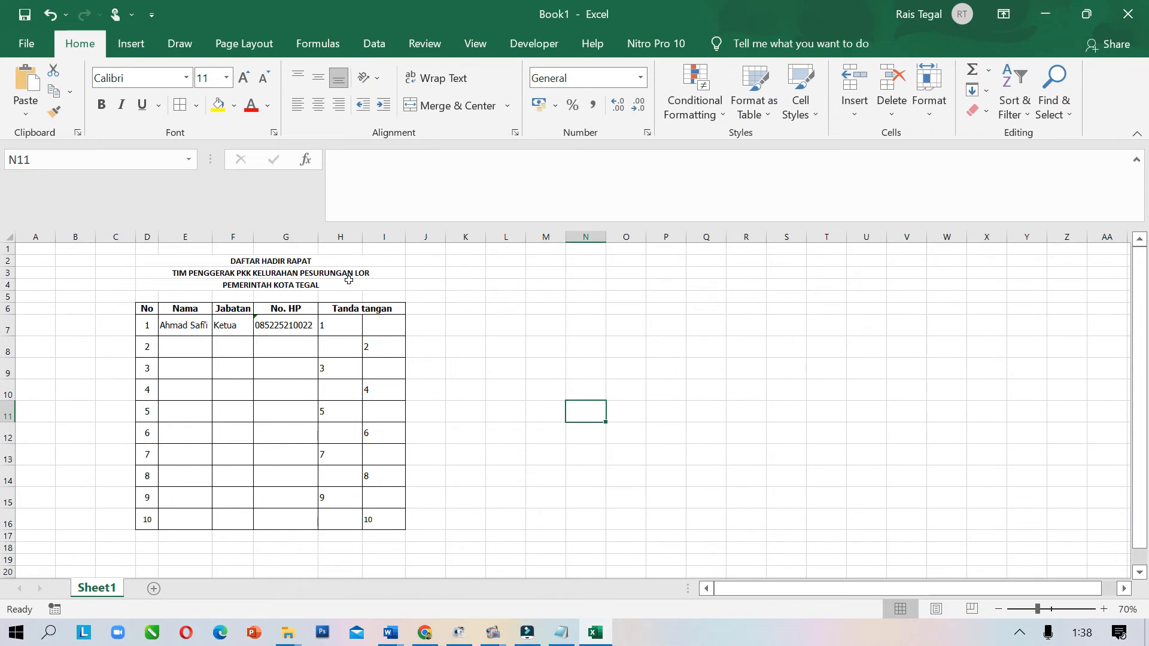
{"action": "left_click", "coordinate": [174, 261]}
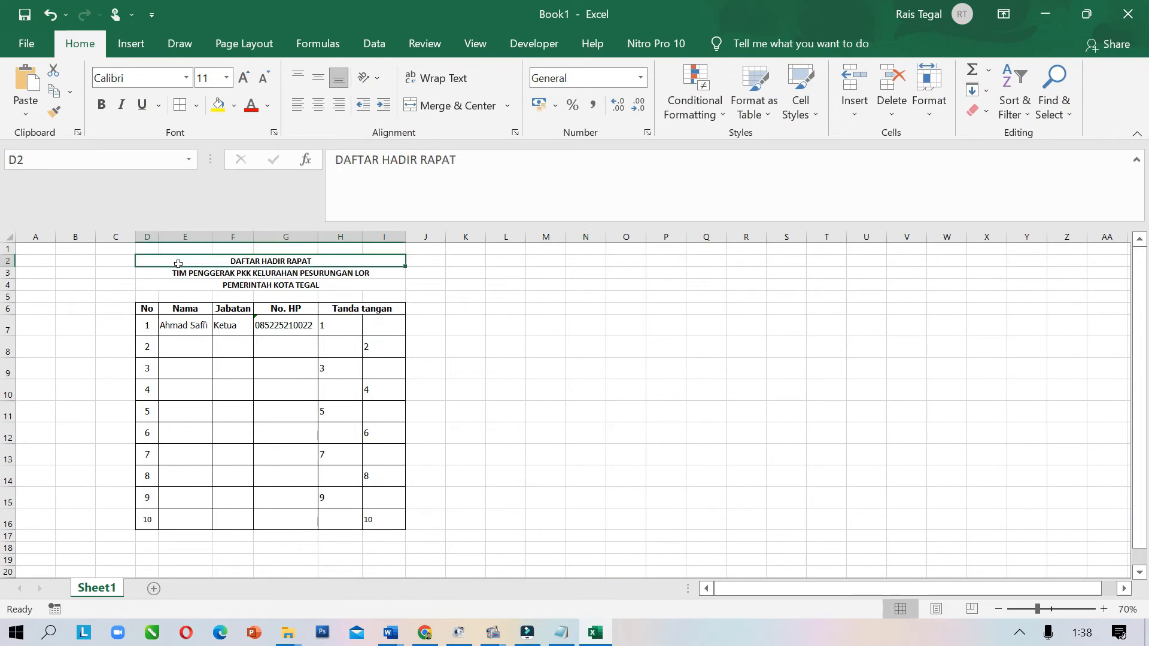
{"action": "left_click_drag", "start_coordinate": [178, 264], "coordinate": [259, 528]}
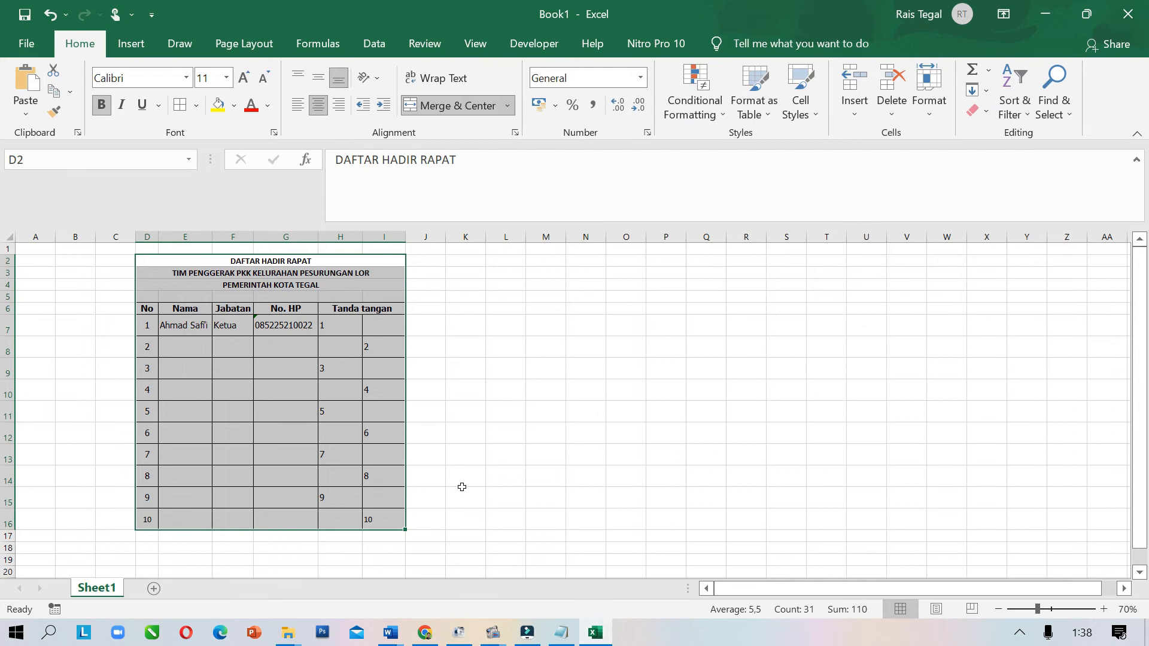
{"action": "scroll", "coordinate": [352, 518], "scroll_direction": "down", "scroll_amount": 1}
{"action": "left_click", "coordinate": [329, 521]}
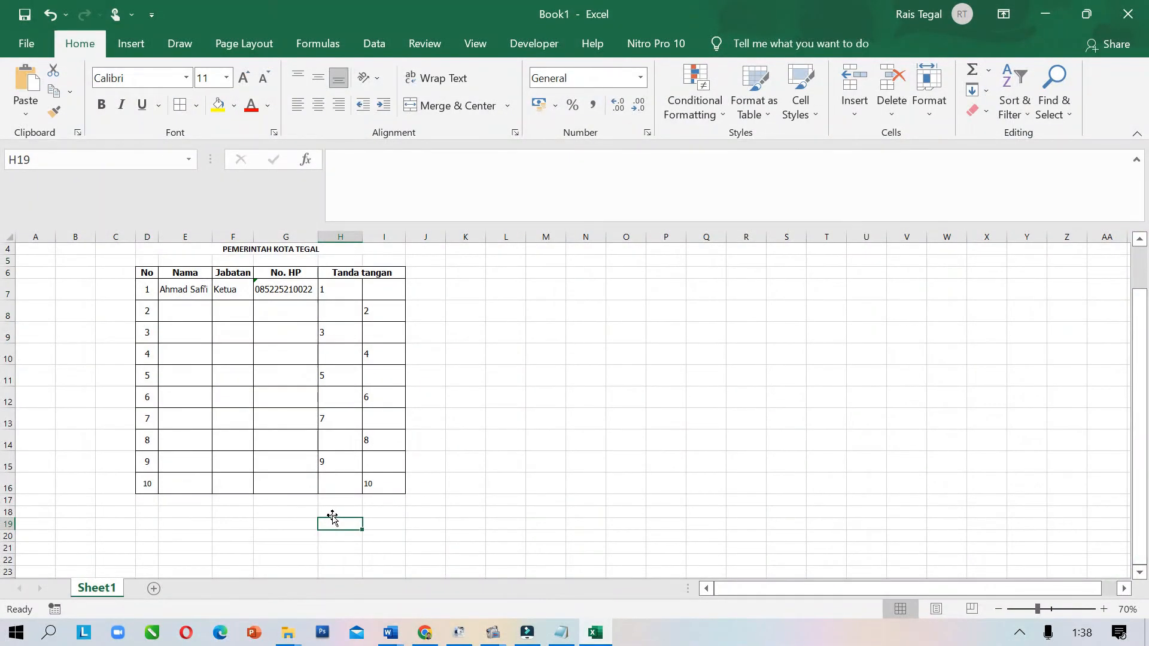
Type 'Tegal, 15 Novmber 2022' in H18, 'Mengetahui,' in H19 and 'Ketua PKK' in H22
{"action": "left_click", "coordinate": [333, 511]}
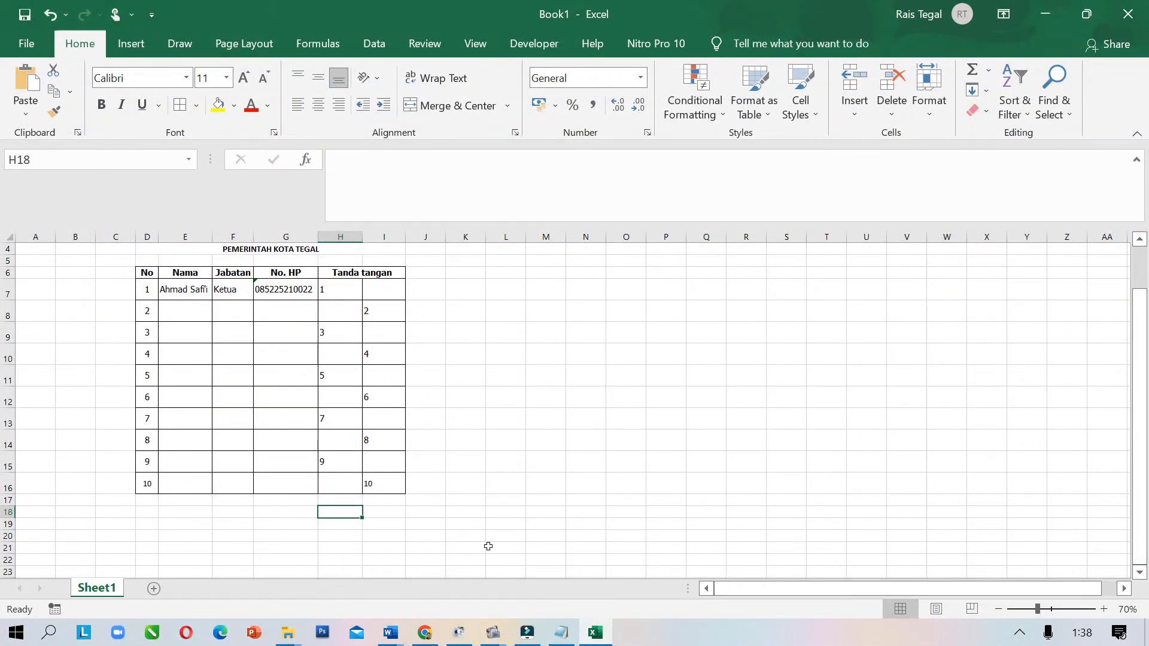
{"action": "key", "text": "Caps_Lock"}
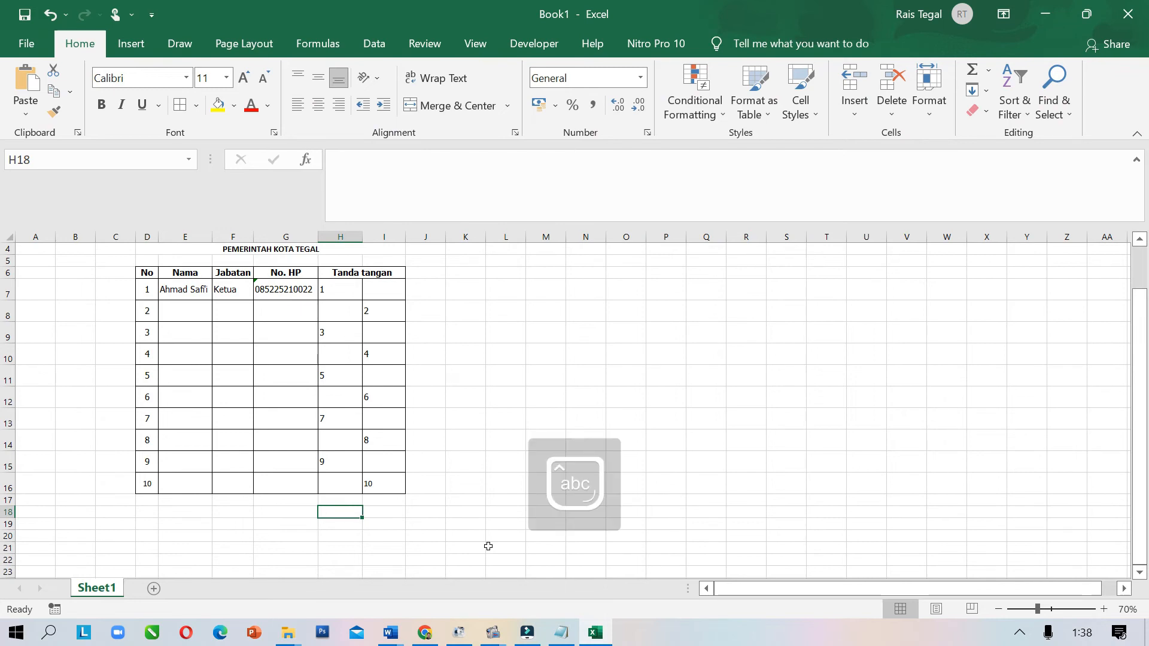
{"action": "type", "text": "Tegal"}
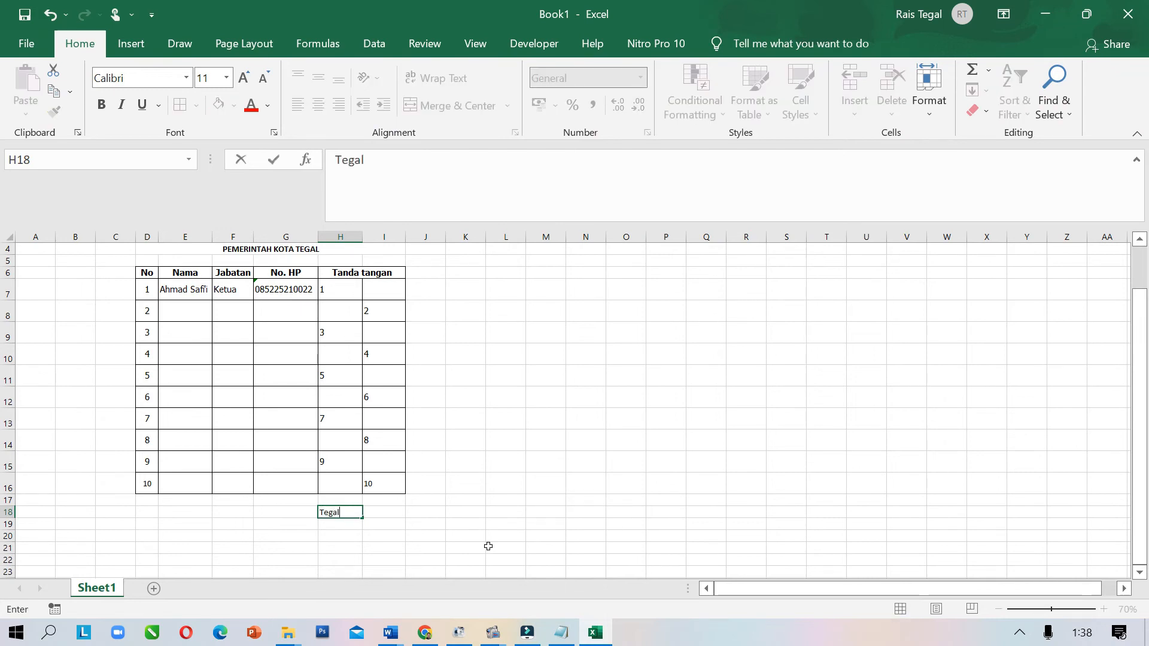
{"action": "type", "text": ", 15 N"}
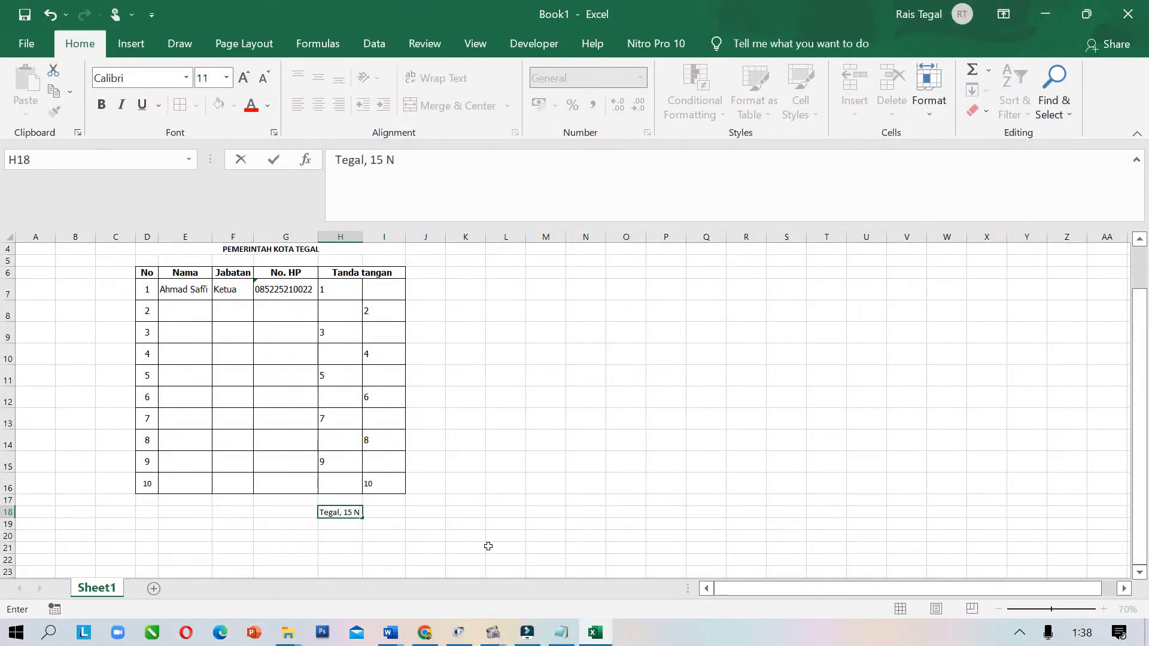
{"action": "type", "text": "ovmber 2022"}
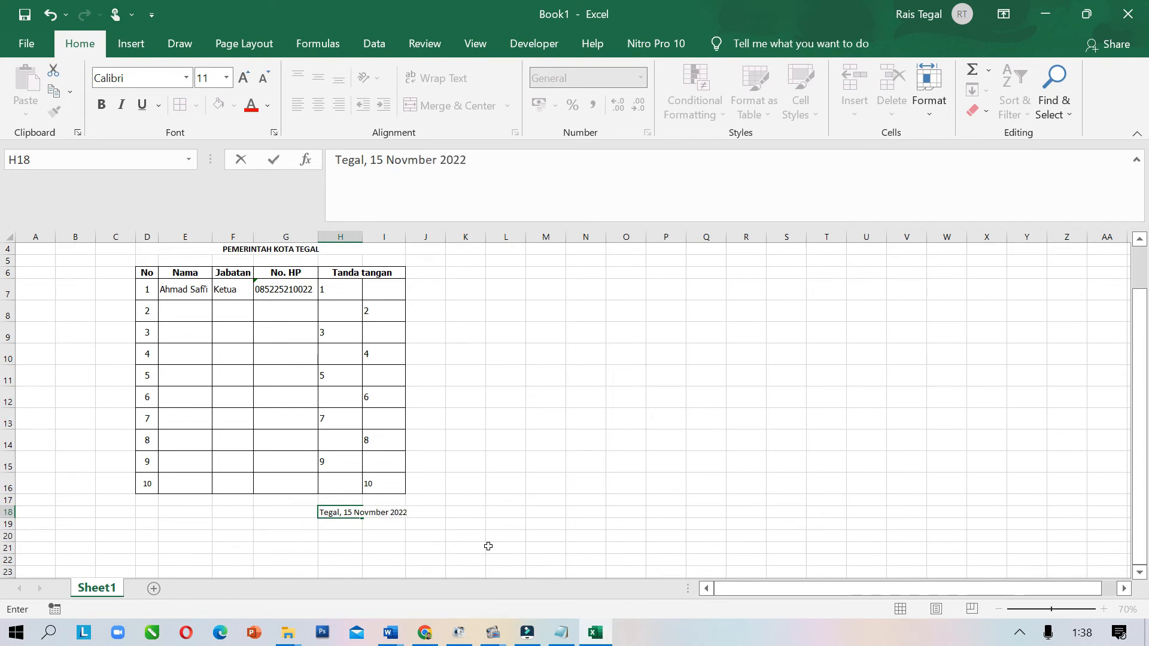
{"action": "left_click", "coordinate": [344, 522]}
{"action": "type", "text": "Men"}
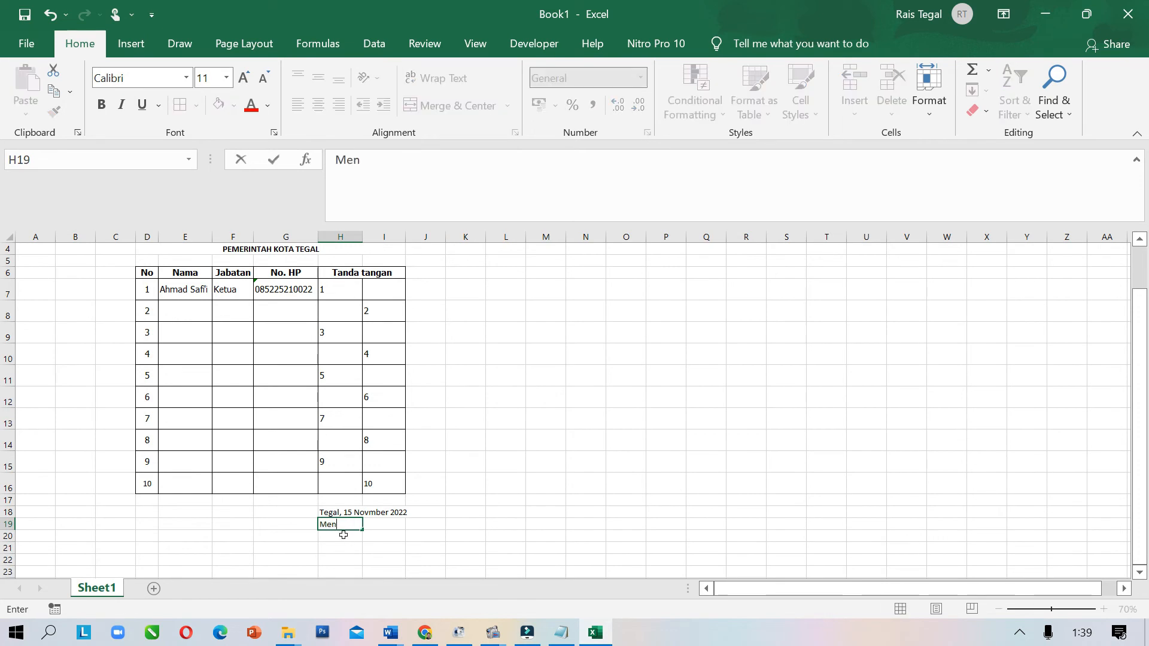
{"action": "type", "text": "getahui,"}
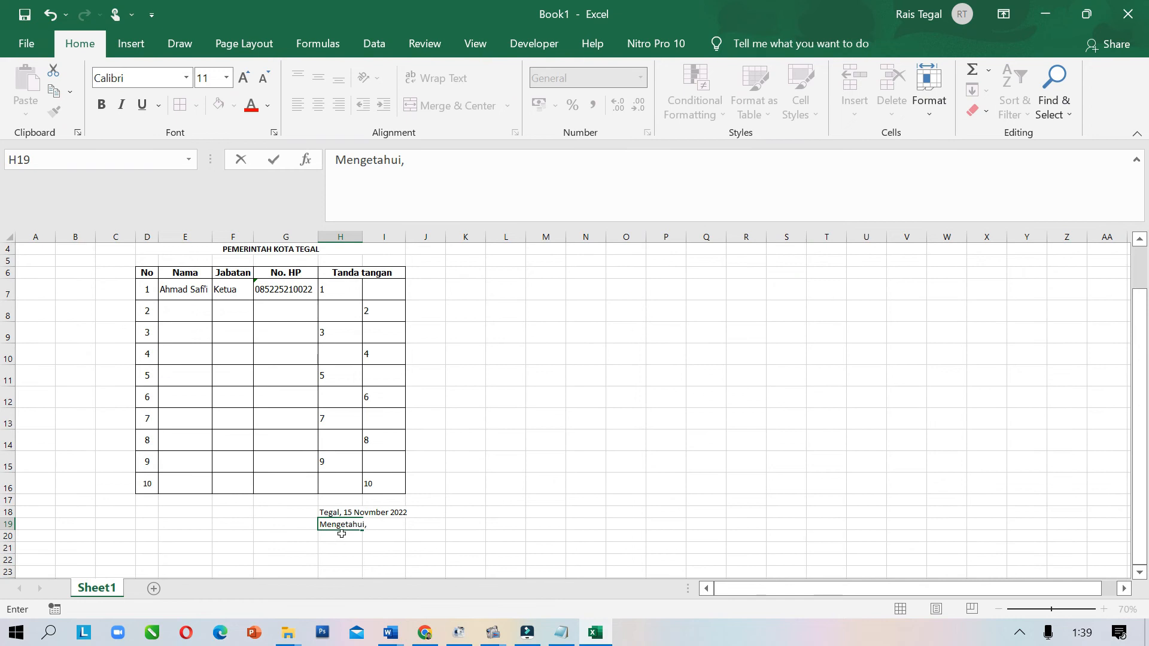
{"action": "scroll", "coordinate": [332, 526], "scroll_direction": "down", "scroll_amount": 1}
{"action": "left_click", "coordinate": [332, 524]}
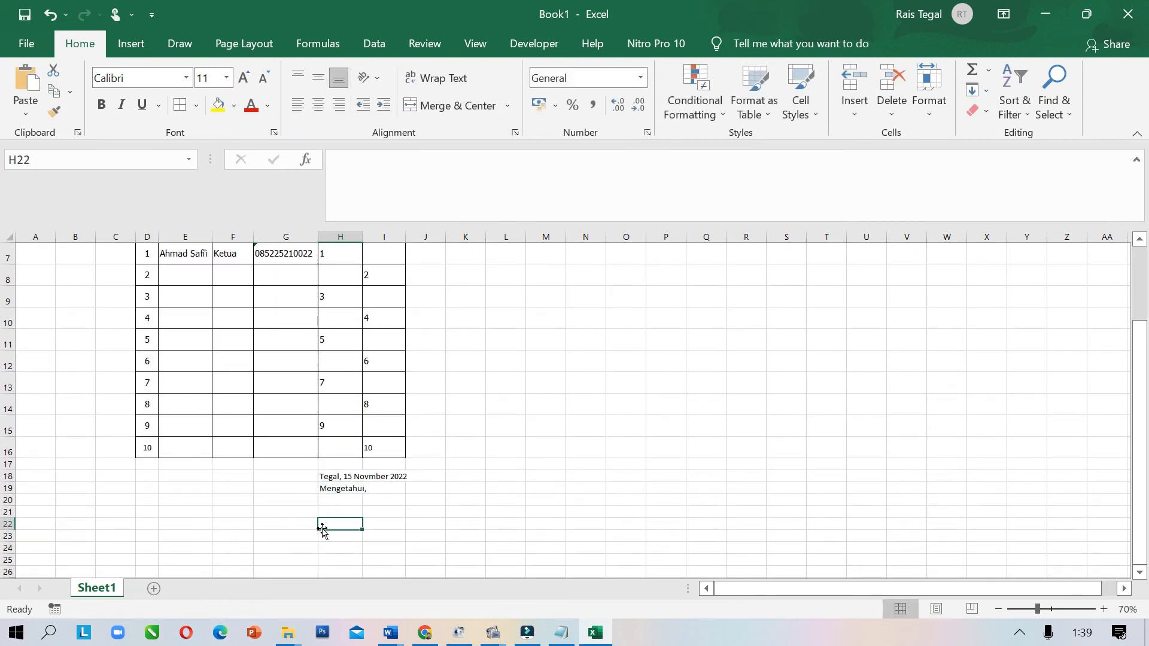
{"action": "type", "text": "Ke"}
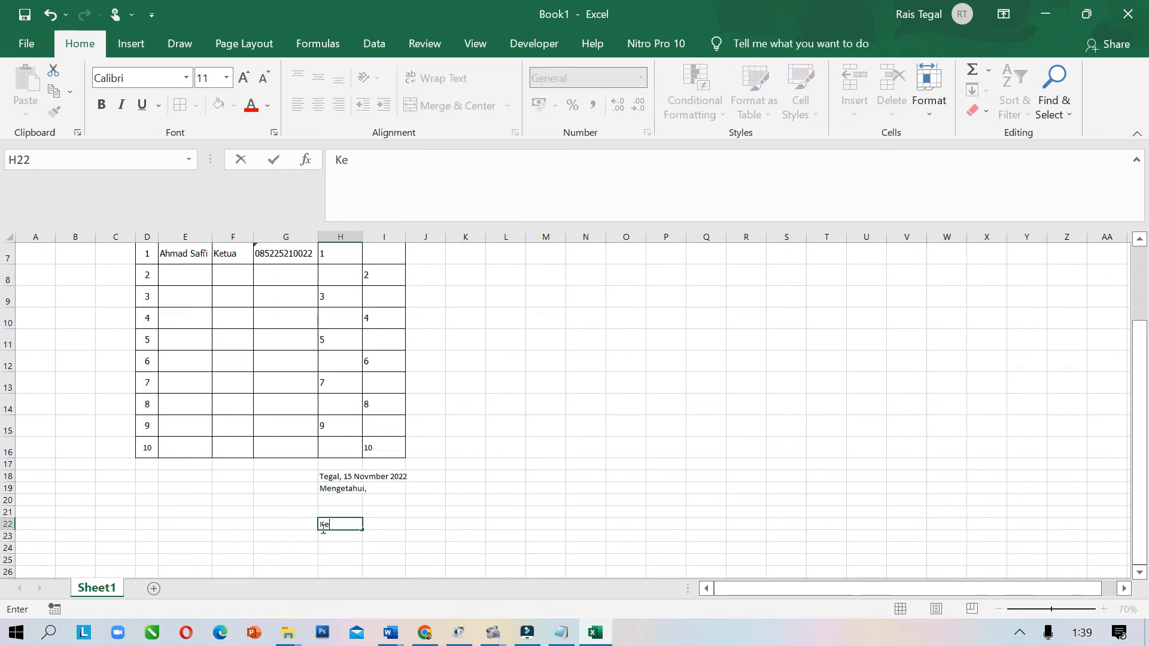
{"action": "type", "text": "tua PKK"}
{"action": "left_click", "coordinate": [371, 523]}
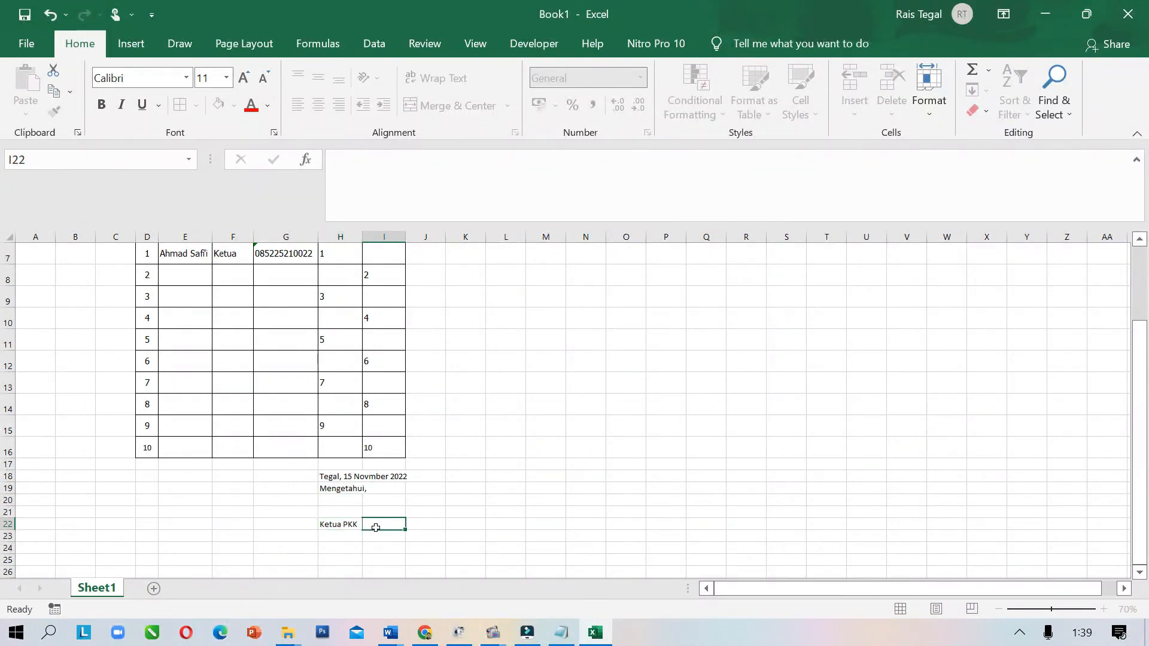
{"action": "scroll", "coordinate": [377, 527], "scroll_direction": "up", "scroll_amount": 2}
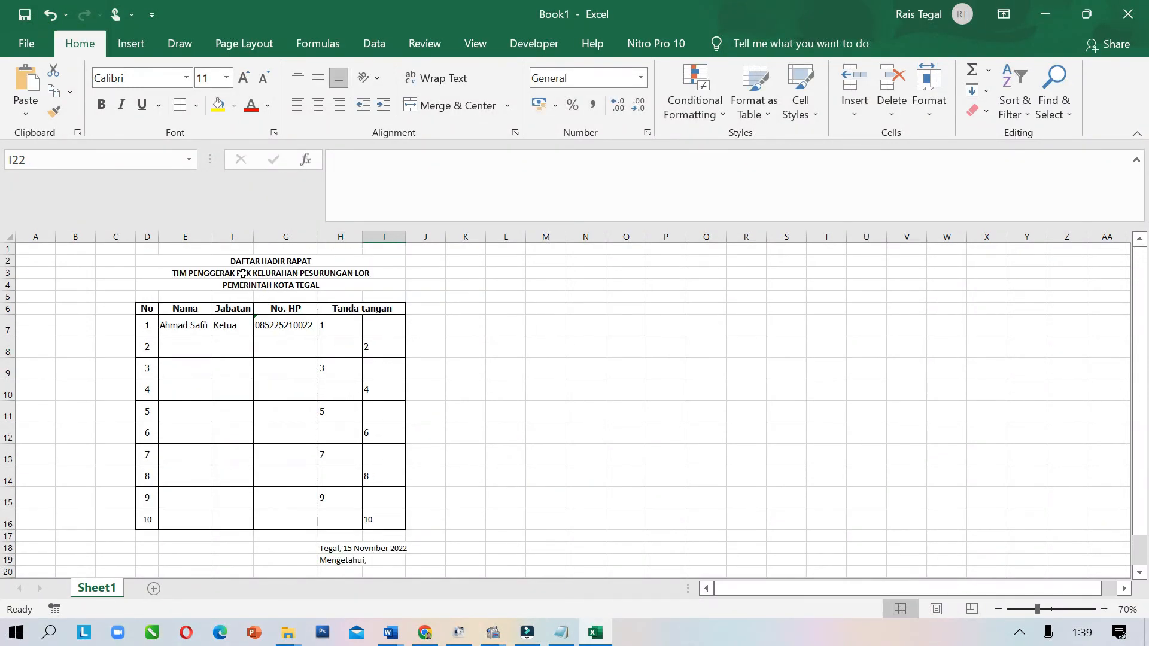
Set the title, table and signature block range as the print area
{"action": "left_click_drag", "start_coordinate": [215, 261], "coordinate": [277, 558]}
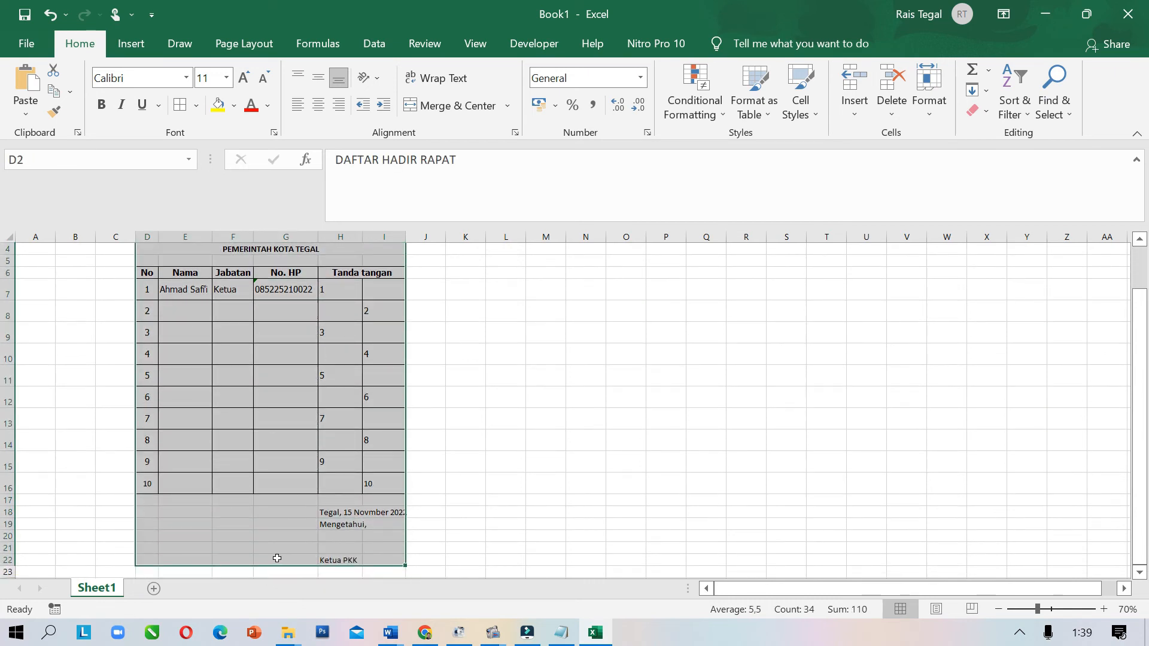
{"action": "left_click", "coordinate": [235, 51]}
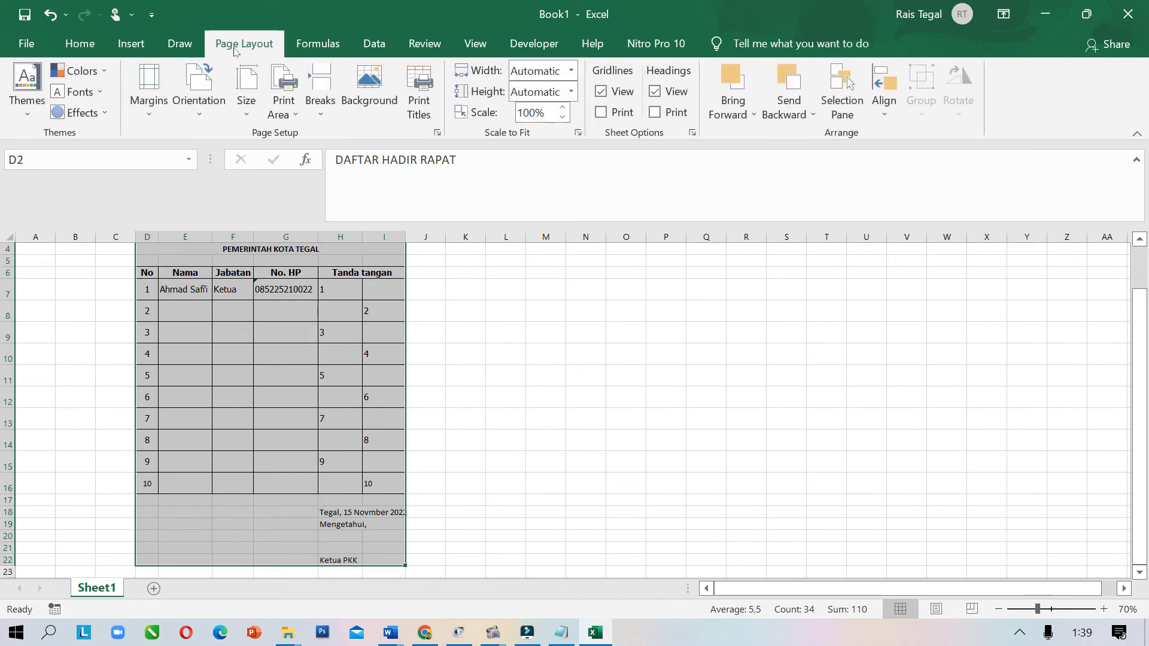
{"action": "left_click", "coordinate": [295, 119]}
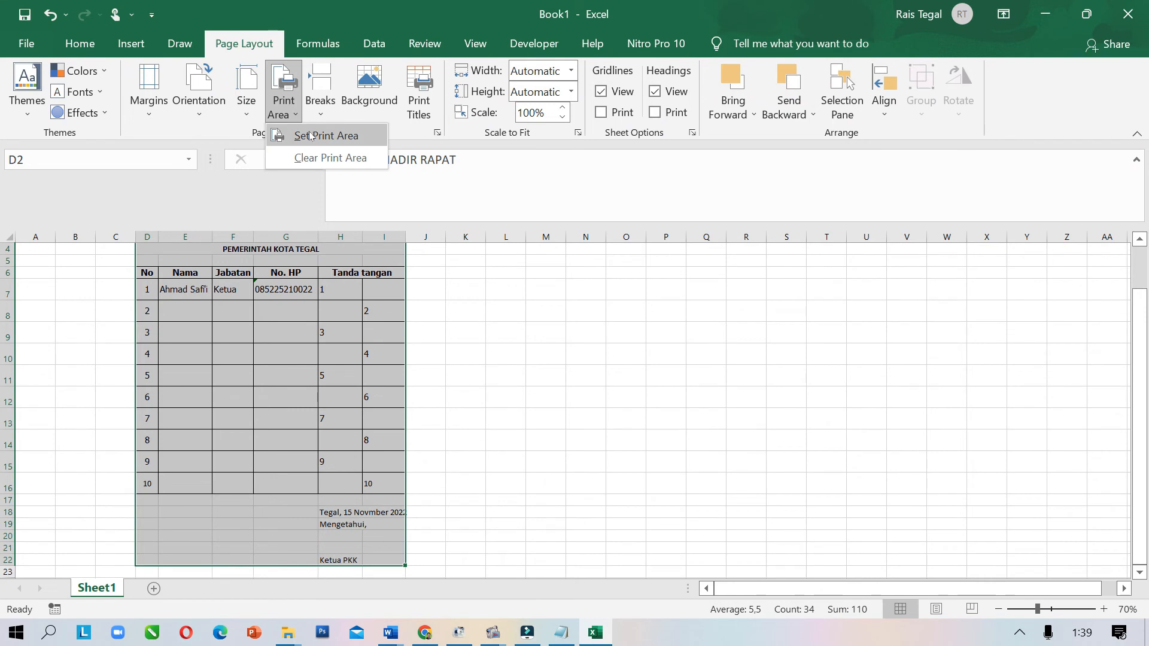
{"action": "left_click", "coordinate": [308, 135]}
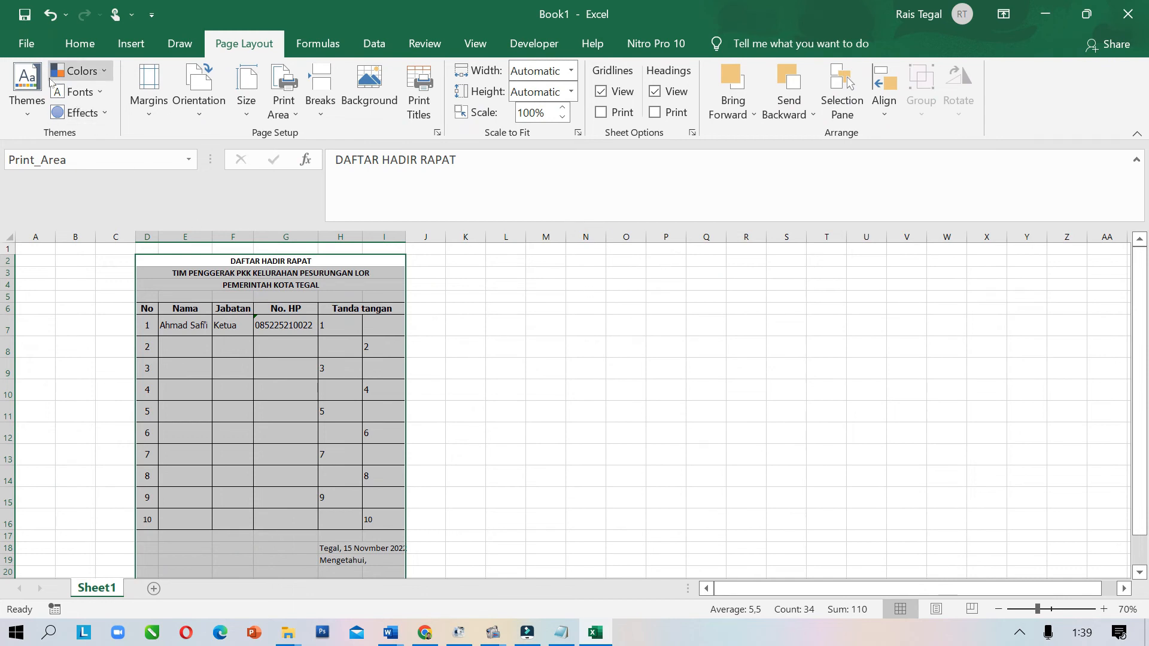
Check the page in print preview, then return to the worksheet
{"action": "left_click", "coordinate": [24, 43]}
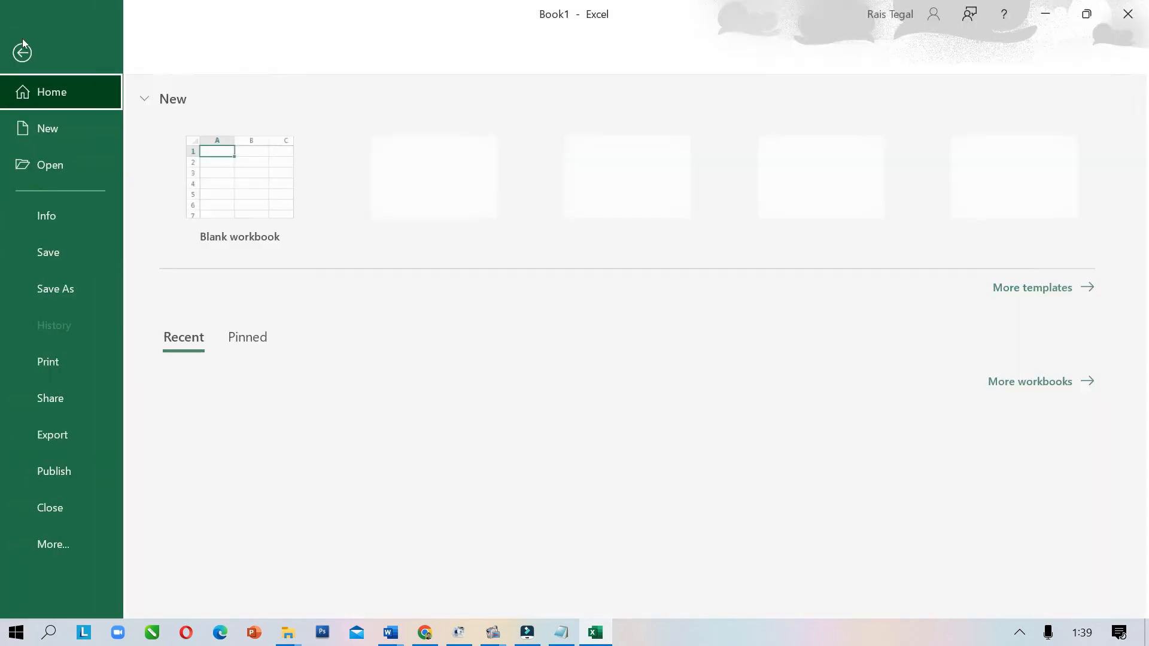
{"action": "left_click", "coordinate": [37, 367]}
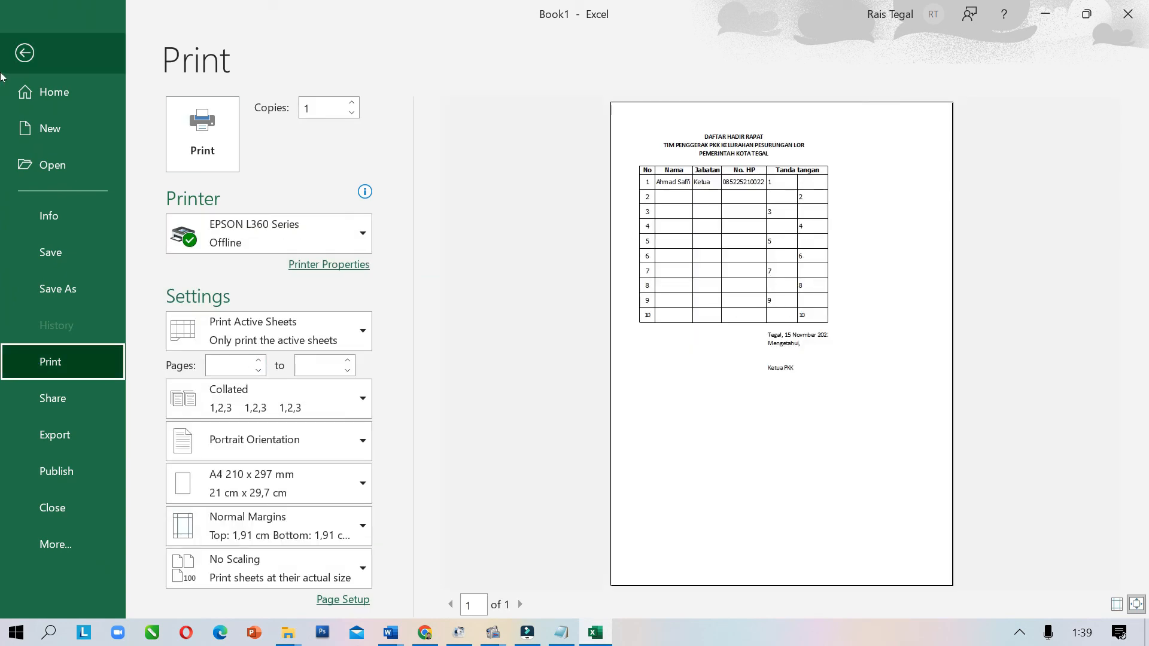
{"action": "left_click", "coordinate": [23, 55]}
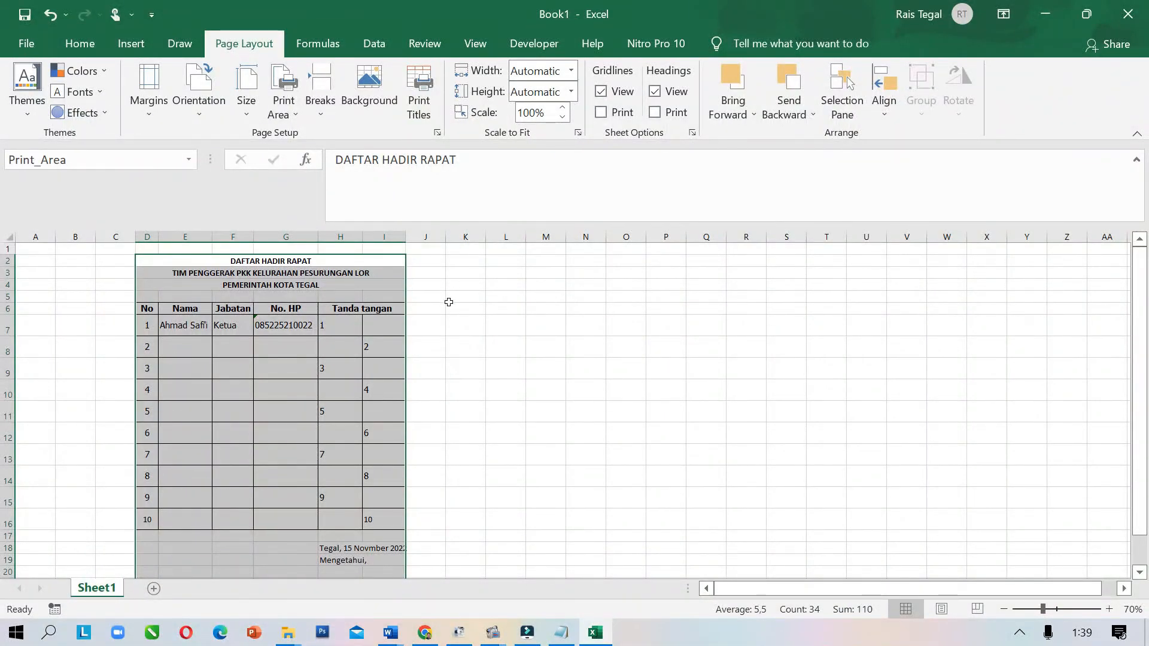
Widen the Jabatan, No. HP and Tanda tangan columns, then check the print preview
{"action": "scroll", "coordinate": [401, 340], "scroll_direction": "up", "scroll_amount": 1}
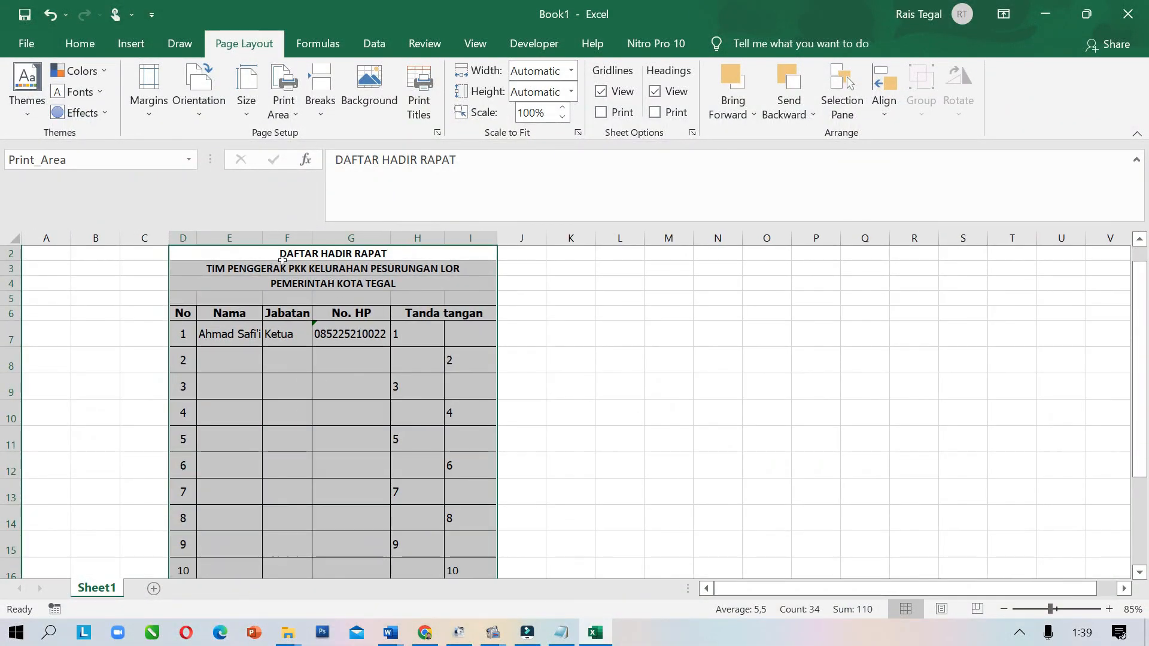
{"action": "mouse_move", "coordinate": [311, 235]}
{"action": "left_mouse_down"}
{"action": "mouse_move", "coordinate": [325, 235]}
{"action": "mouse_move", "coordinate": [283, 240]}
{"action": "mouse_move", "coordinate": [313, 237]}
{"action": "left_mouse_up"}
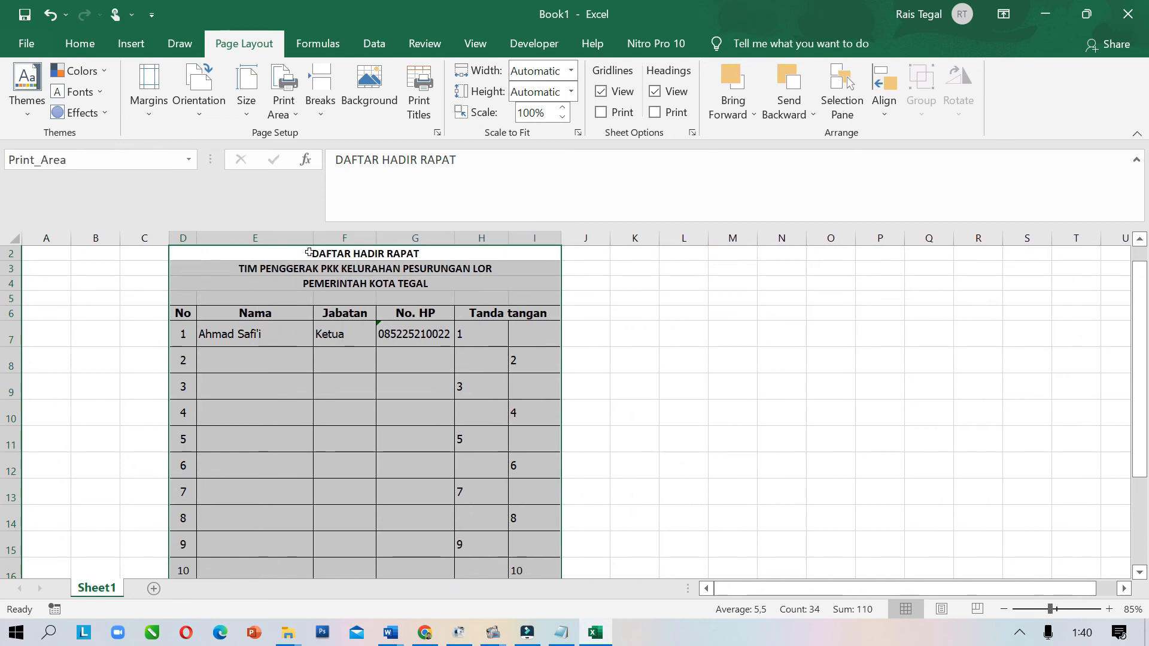
{"action": "left_click_drag", "start_coordinate": [508, 237], "coordinate": [599, 242]}
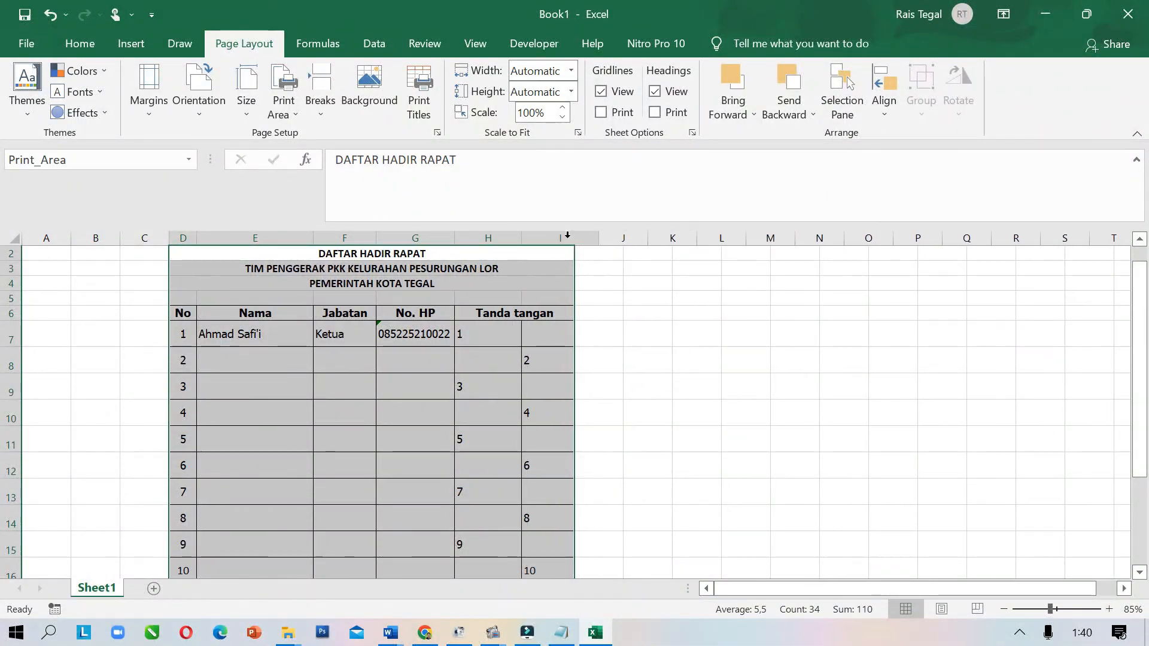
{"action": "left_click_drag", "start_coordinate": [454, 239], "coordinate": [477, 238]}
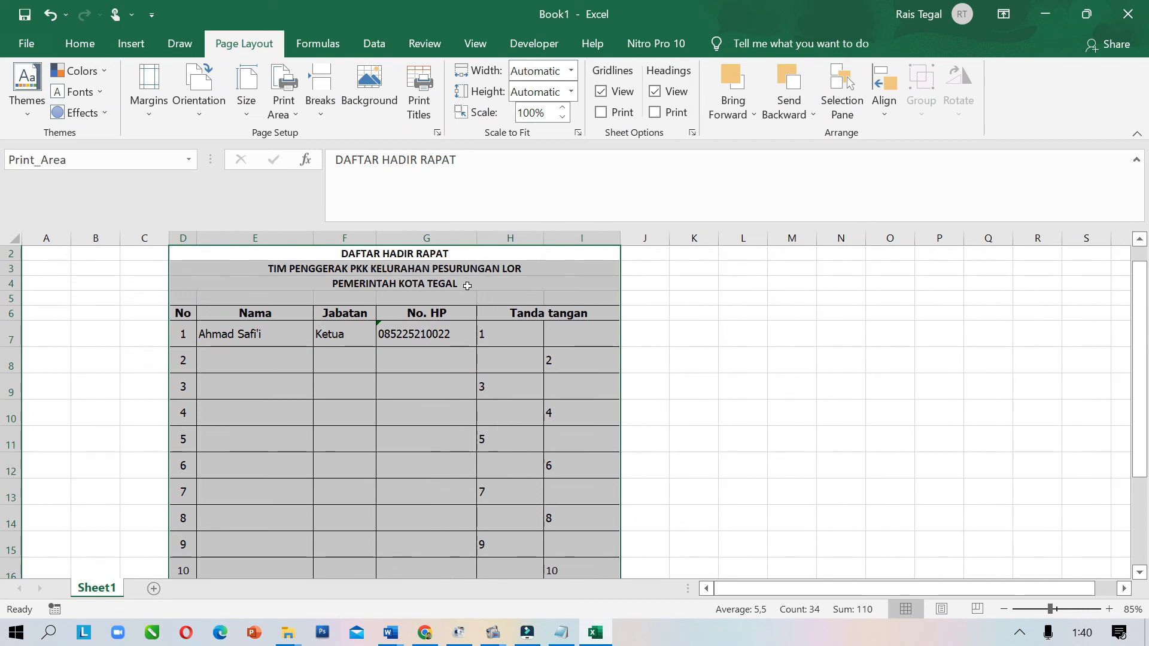
{"action": "key", "text": "ctrl+p"}
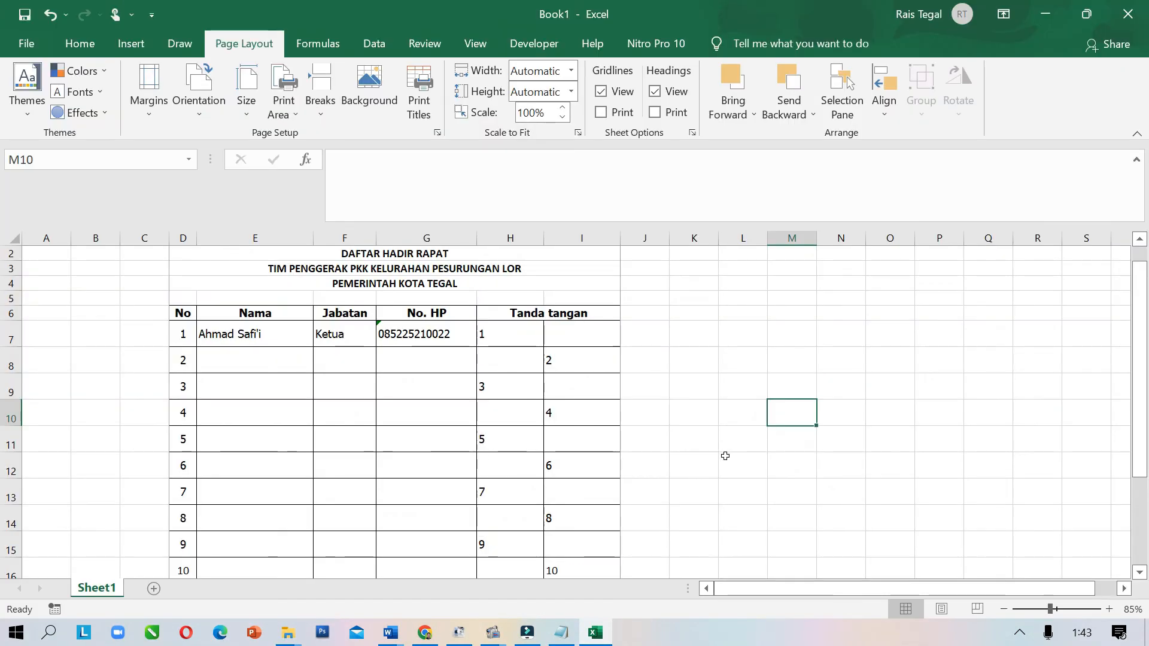
Set the page's left margin to 2,8 cm in Page Setup from print preview
{"action": "left_click", "coordinate": [27, 44]}
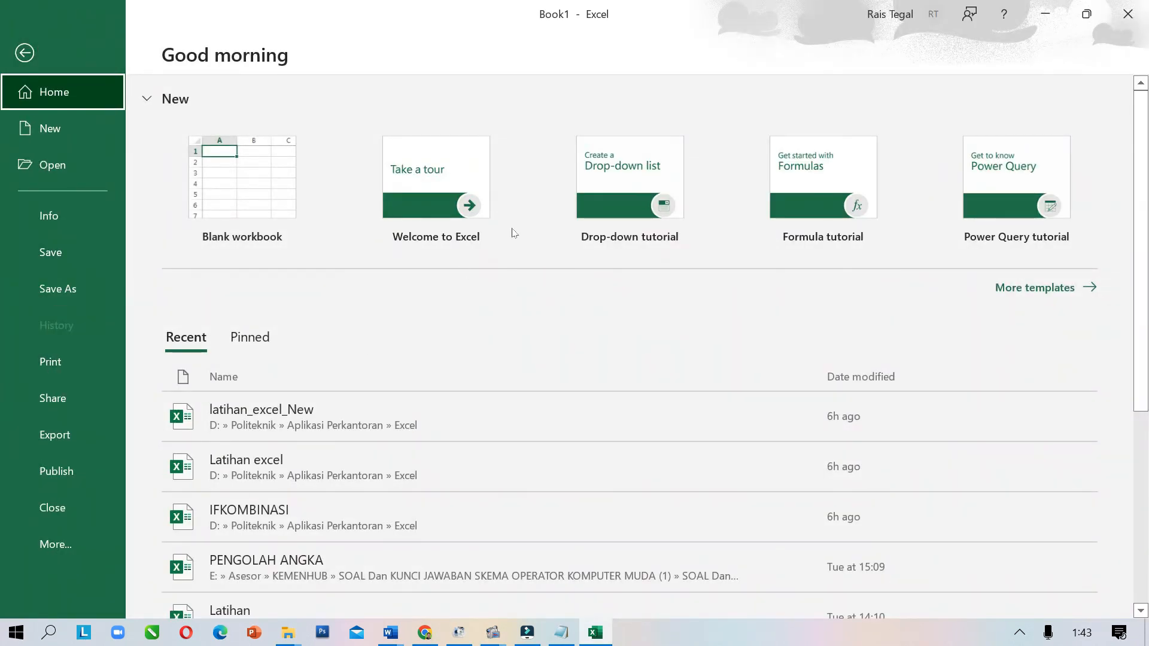
{"action": "left_click", "coordinate": [33, 51]}
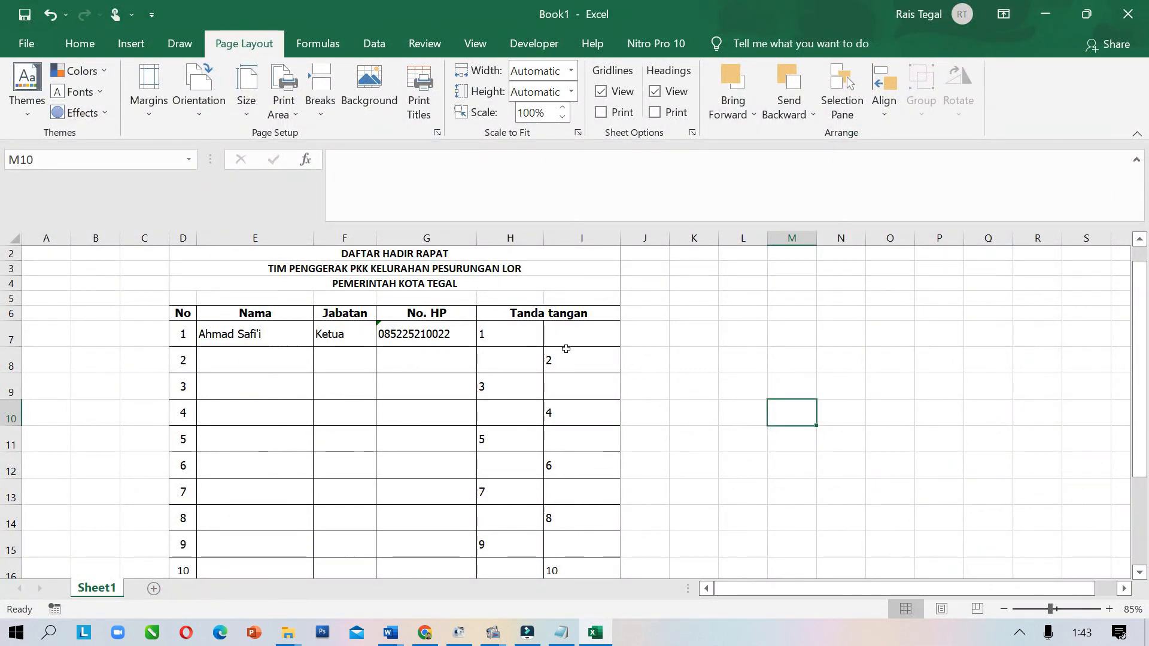
{"action": "key", "text": "ctrl+p"}
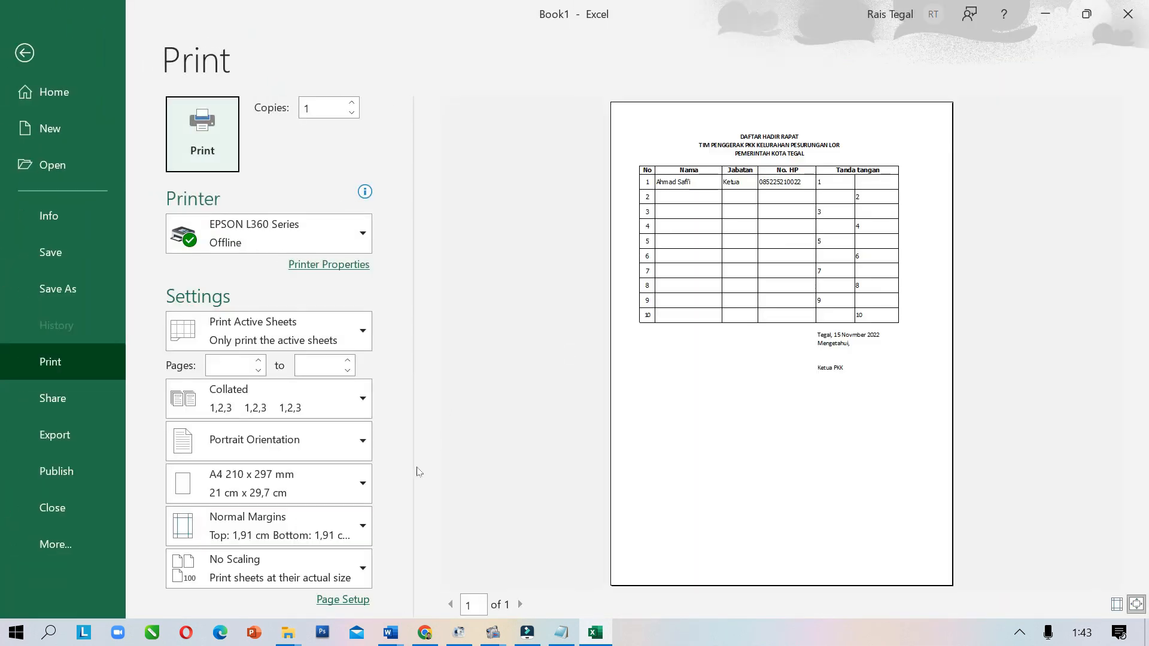
{"action": "left_click", "coordinate": [344, 601]}
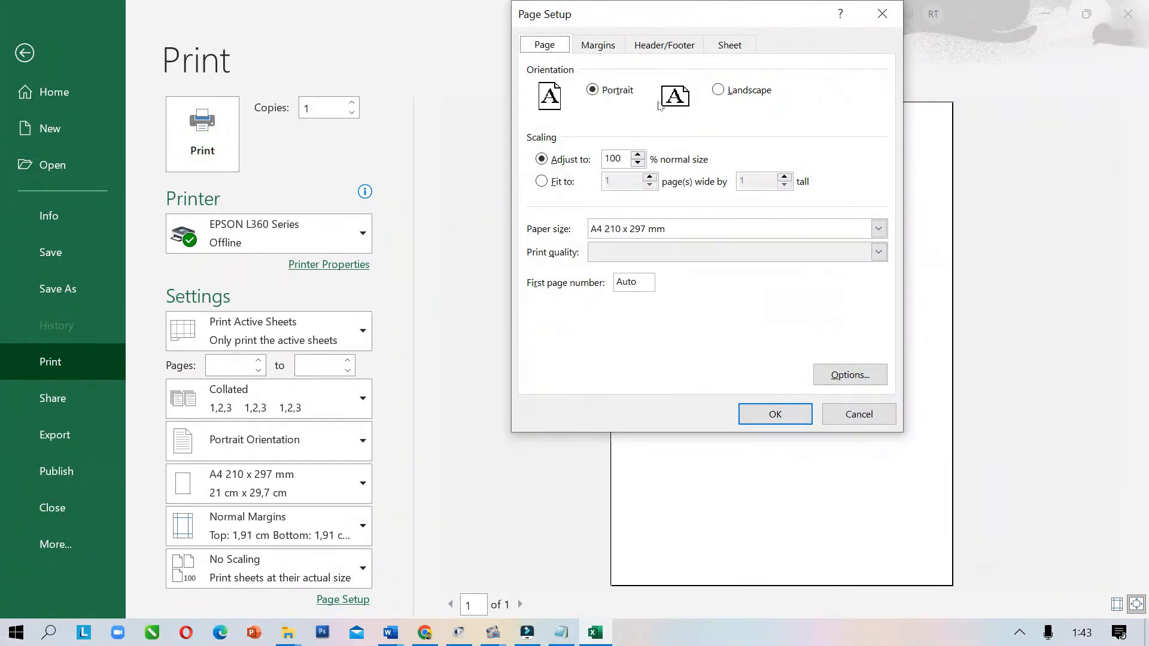
{"action": "left_click", "coordinate": [608, 46]}
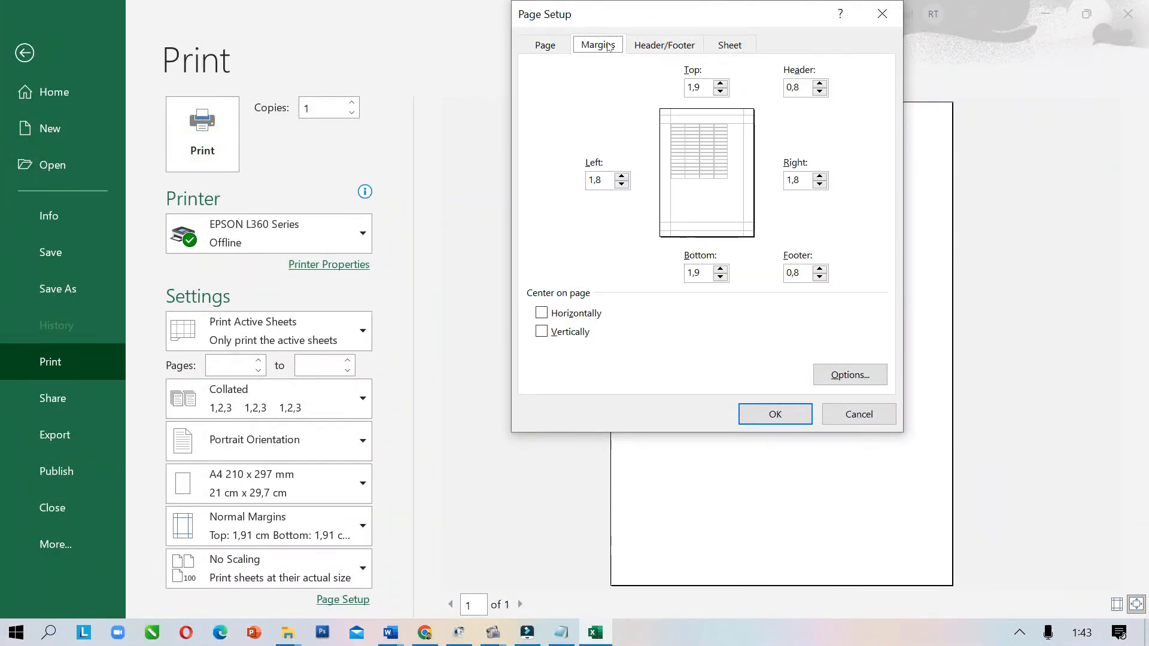
{"action": "left_click", "coordinate": [625, 177]}
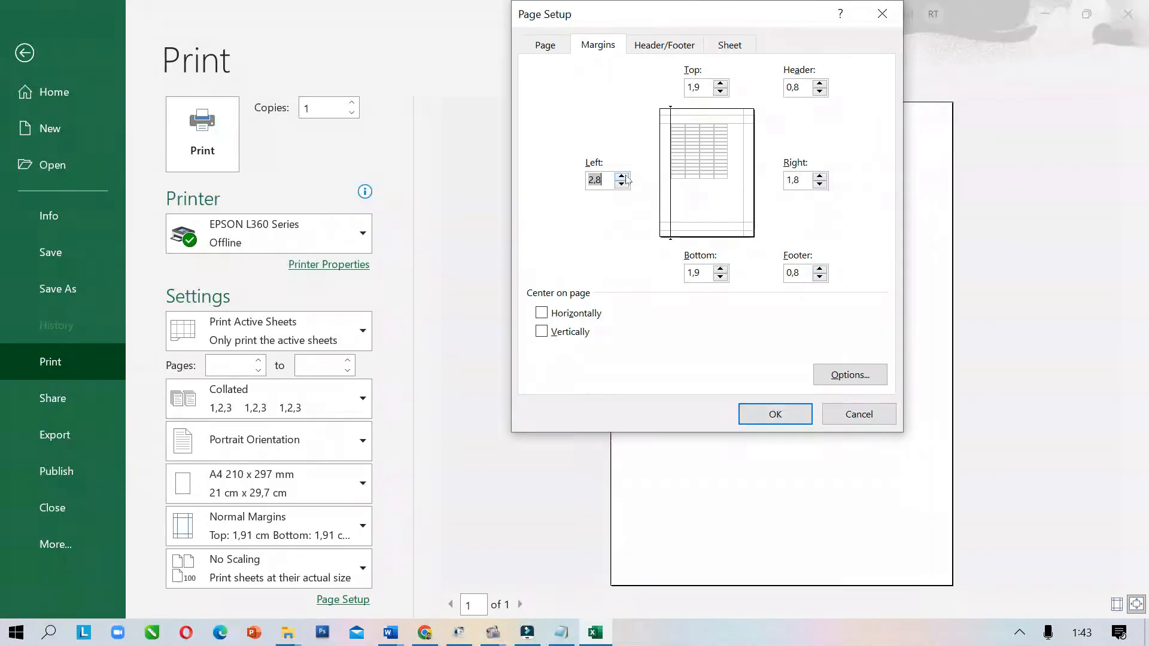
{"action": "left_click", "coordinate": [622, 184]}
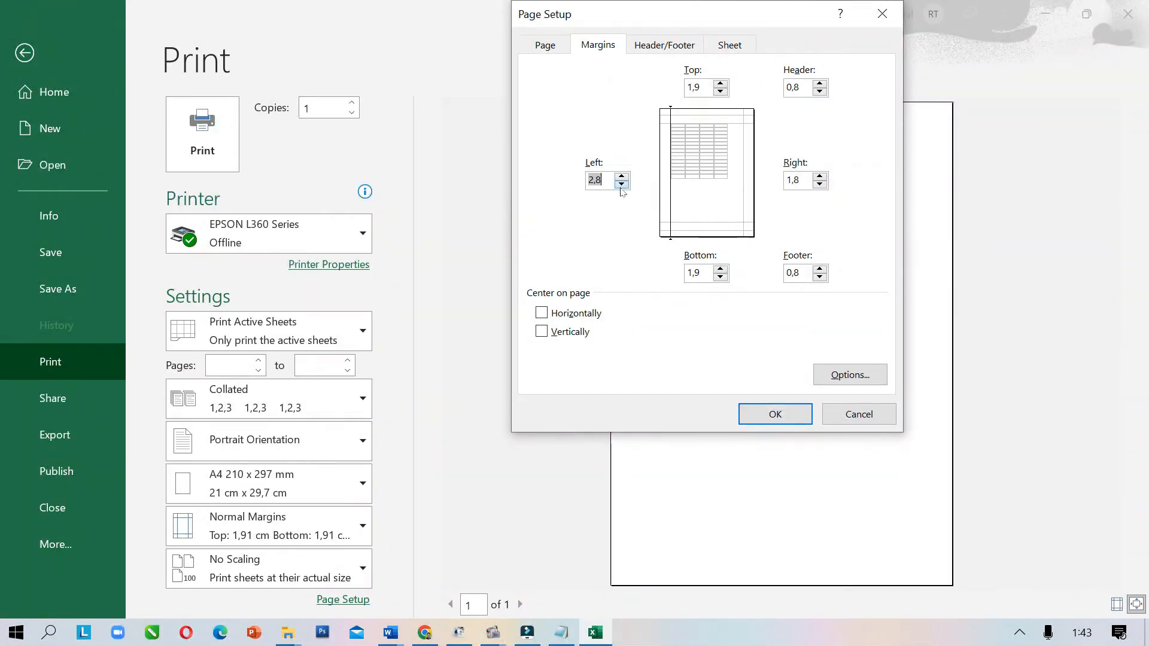
{"action": "left_click", "coordinate": [788, 423]}
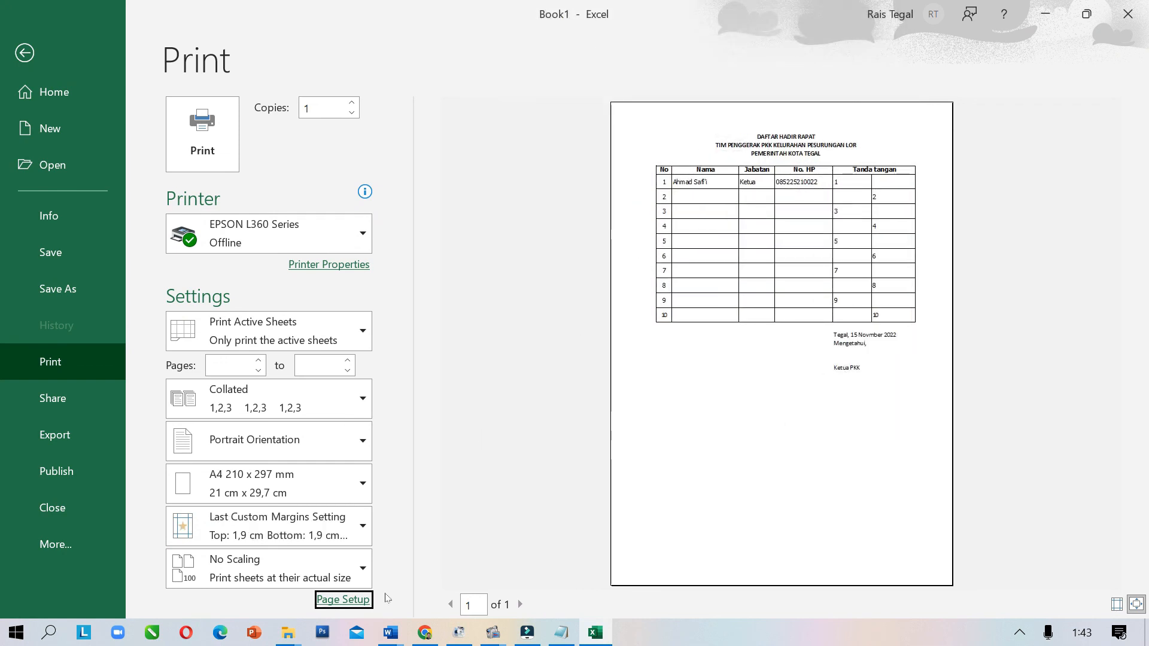
Raise the left page margin to 3,3 cm
{"action": "left_click", "coordinate": [359, 598]}
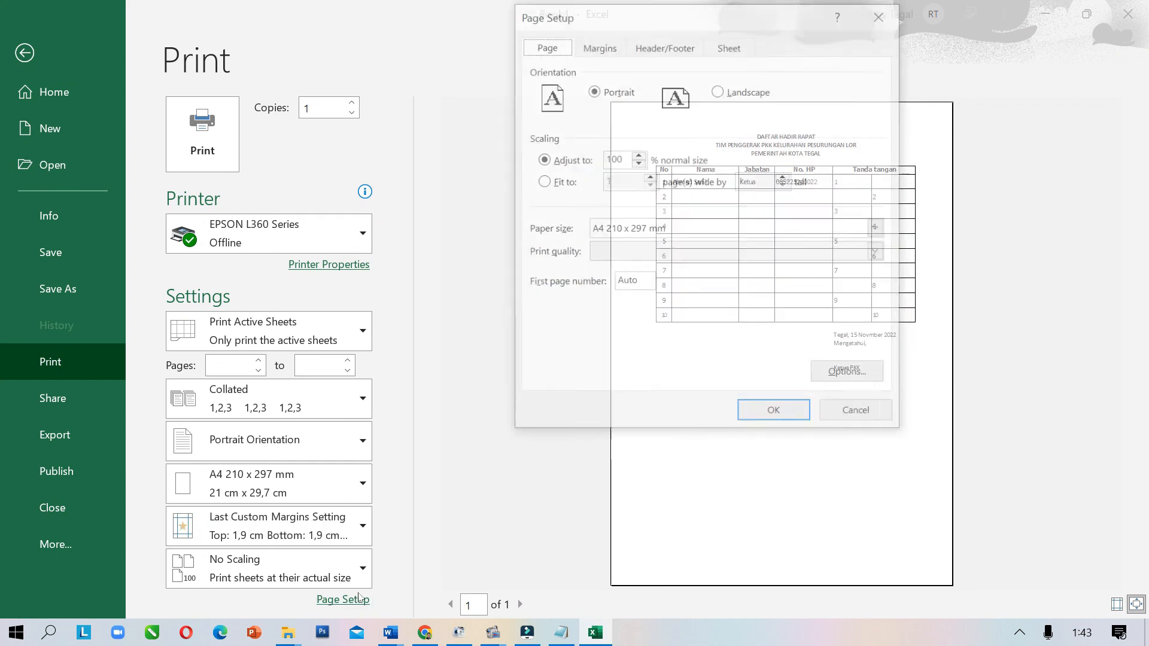
{"action": "left_click", "coordinate": [598, 45]}
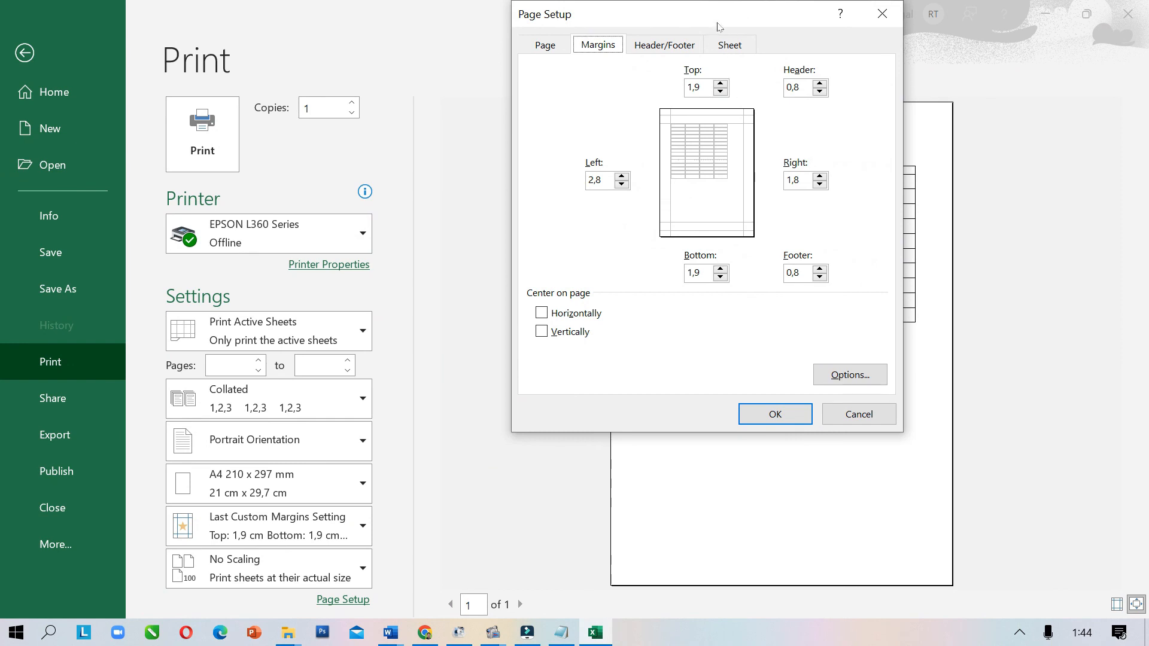
{"action": "left_click_drag", "start_coordinate": [718, 27], "coordinate": [781, 292]}
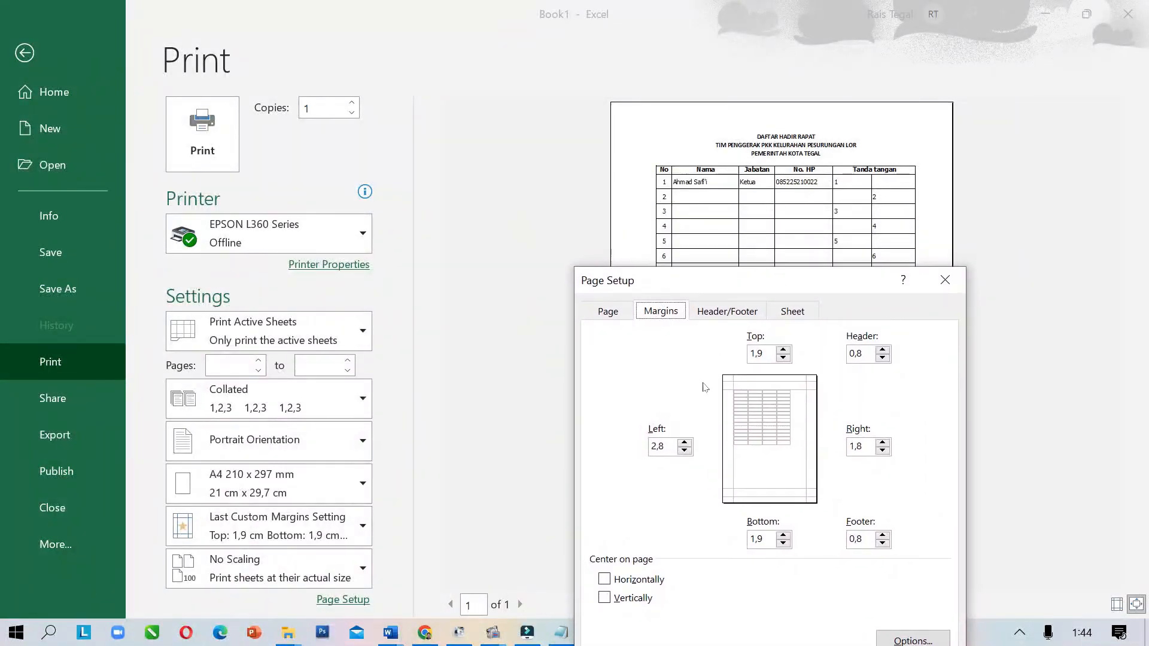
{"action": "left_click", "coordinate": [685, 443]}
{"action": "left_click_drag", "start_coordinate": [713, 302], "coordinate": [348, 40]}
{"action": "left_click", "coordinate": [474, 418]}
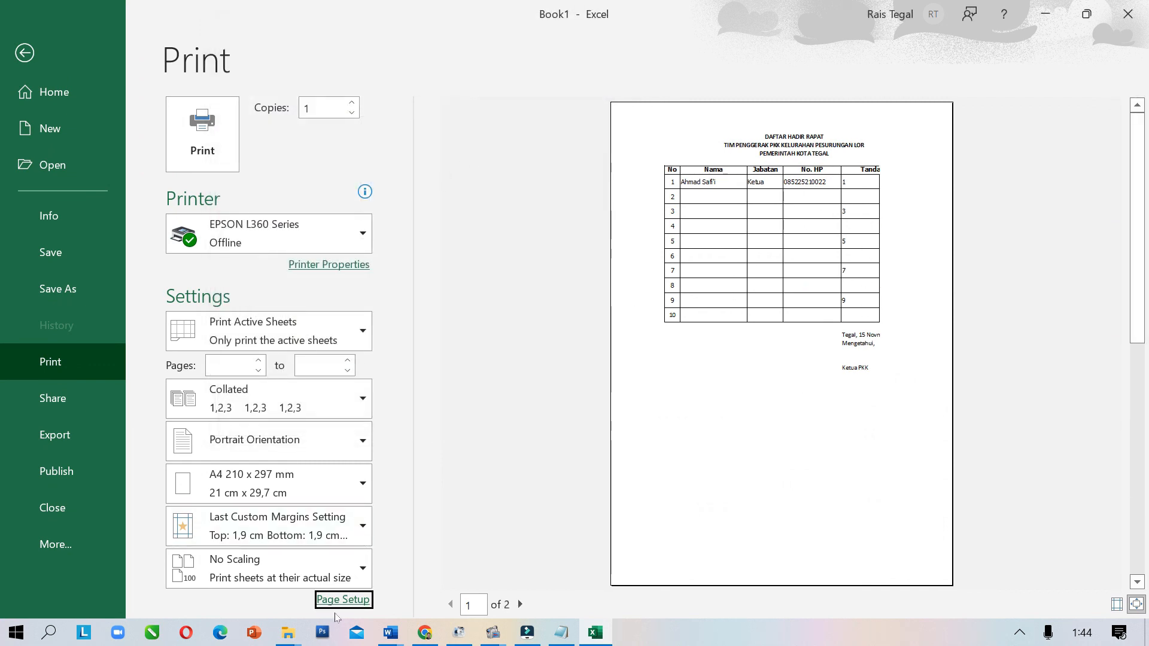
Reduce the right margin to 1,3 cm so the table fits one page
{"action": "left_click", "coordinate": [342, 600]}
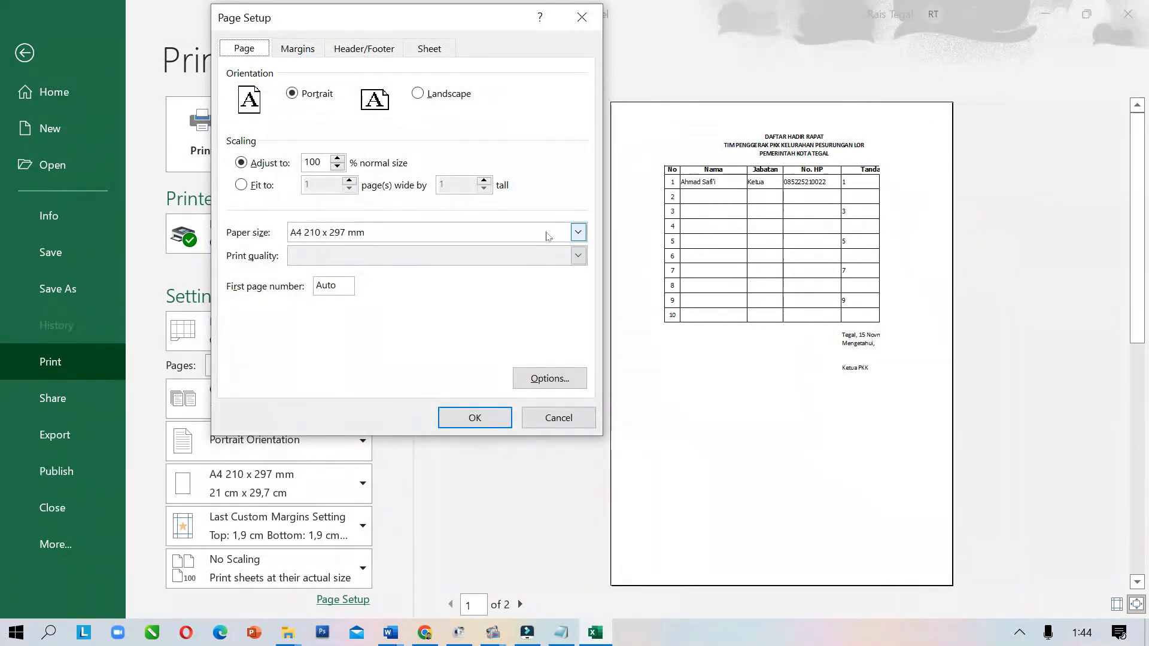
{"action": "left_click", "coordinate": [303, 45]}
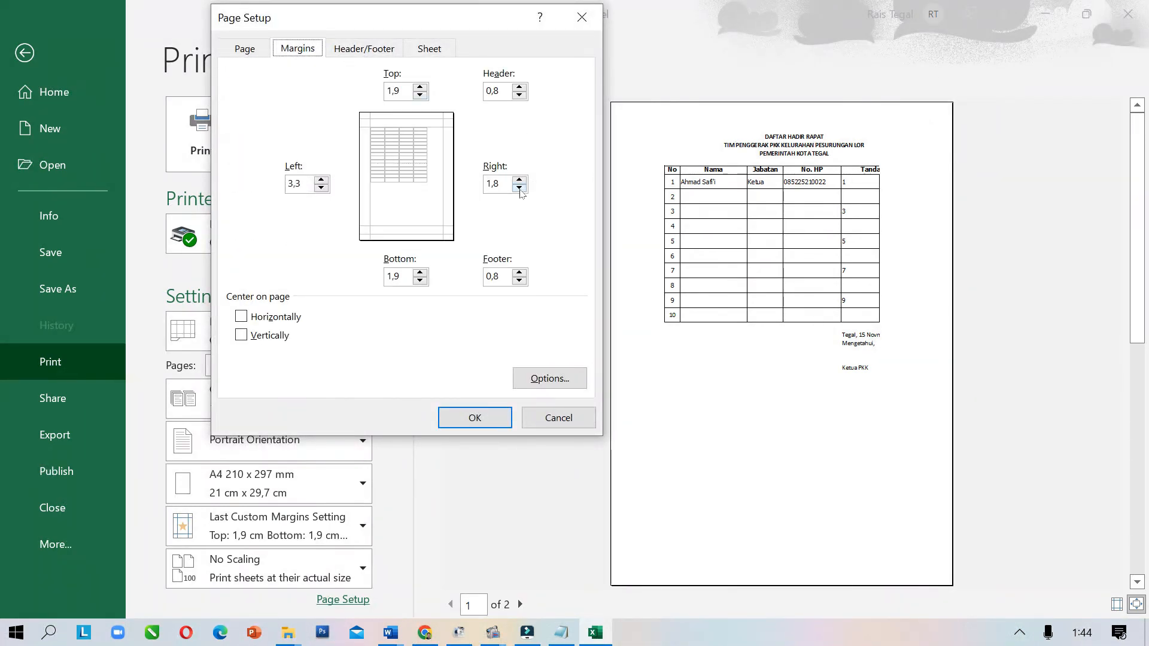
{"action": "left_click", "coordinate": [519, 189]}
{"action": "left_click", "coordinate": [471, 417]}
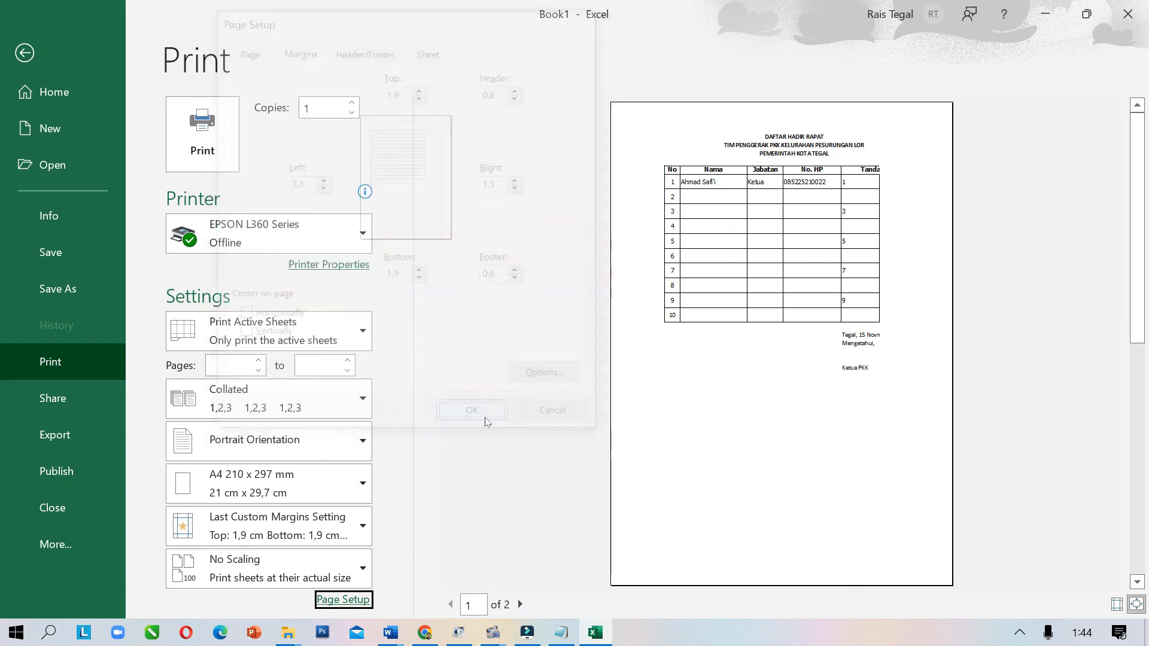